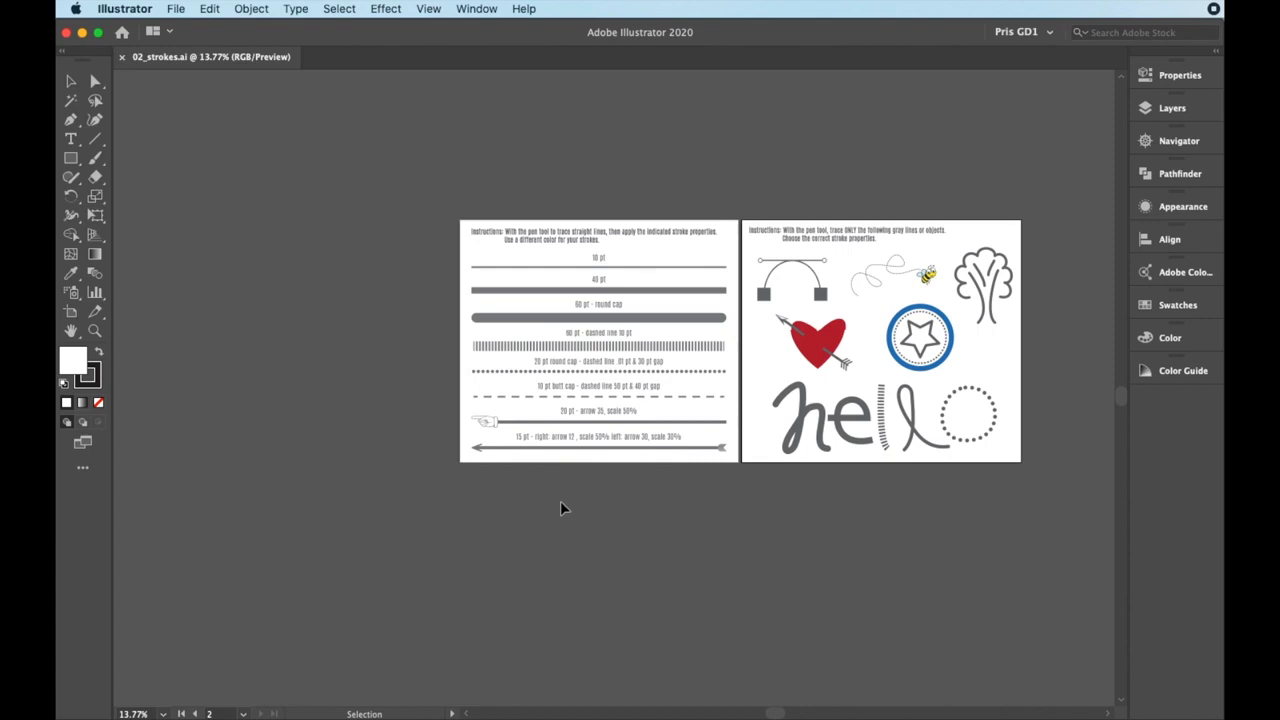
Set the document's general units to Points in the Units preferences
{"action": "scroll", "coordinate": [614, 357], "scroll_direction": "up", "scroll_amount": 2}
{"action": "scroll", "coordinate": [617, 358], "scroll_direction": "up", "scroll_amount": 3}
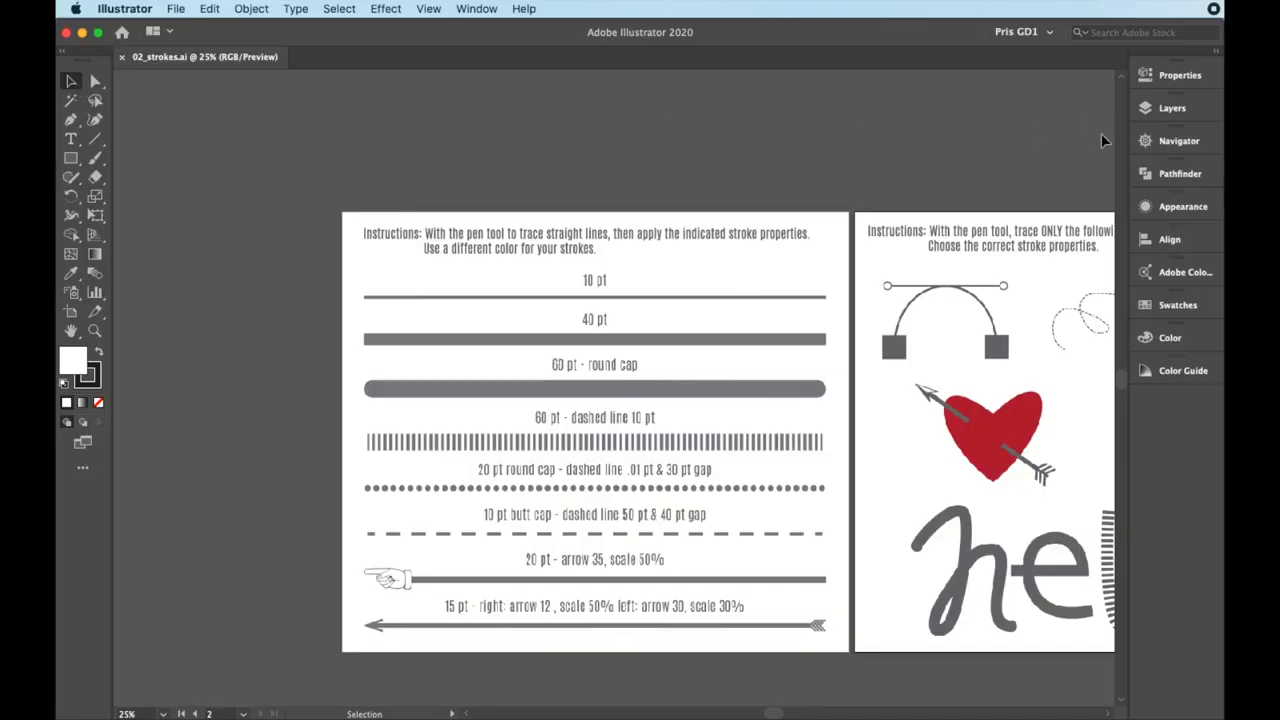
{"action": "left_click", "coordinate": [1149, 87]}
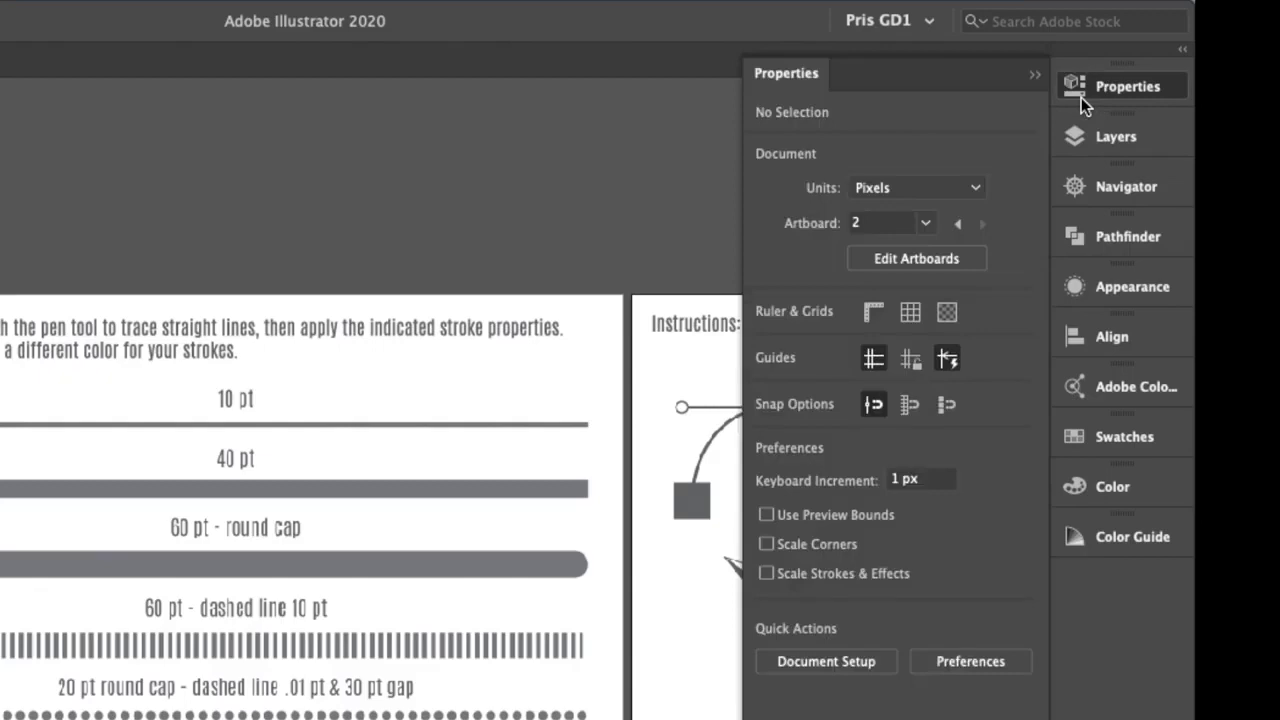
{"action": "left_click", "coordinate": [978, 188]}
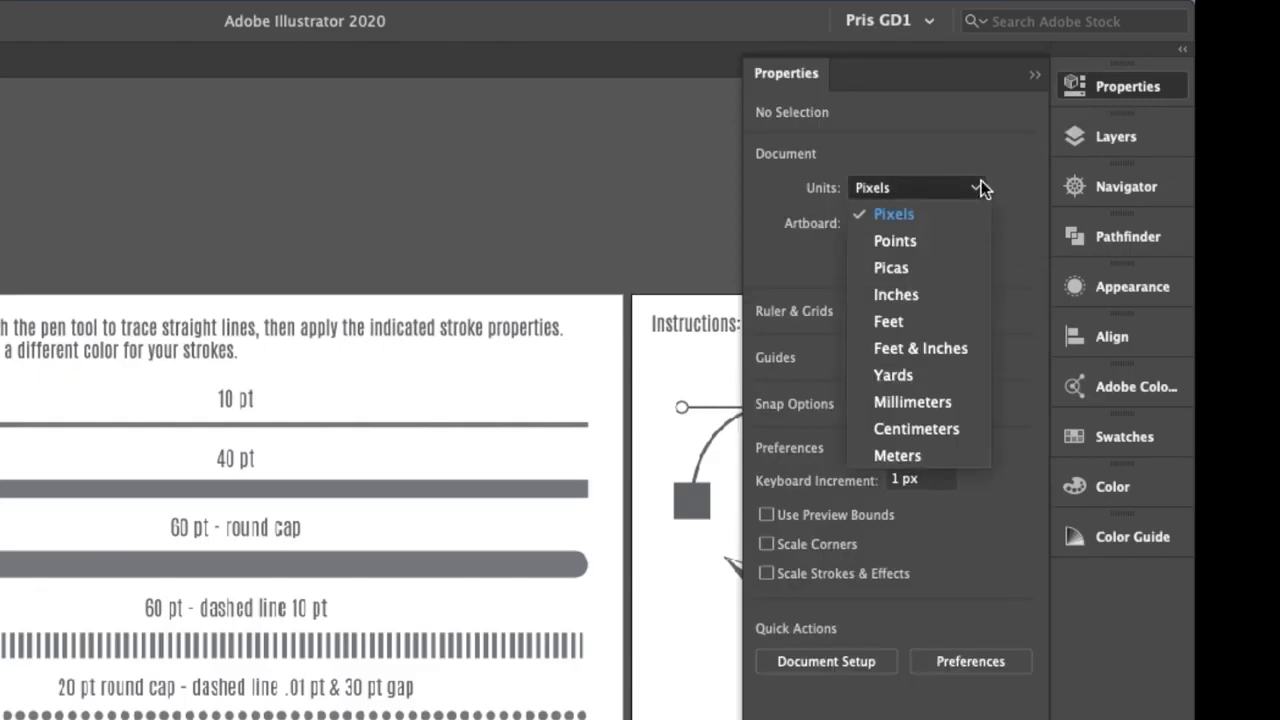
{"action": "left_click", "coordinate": [1021, 212]}
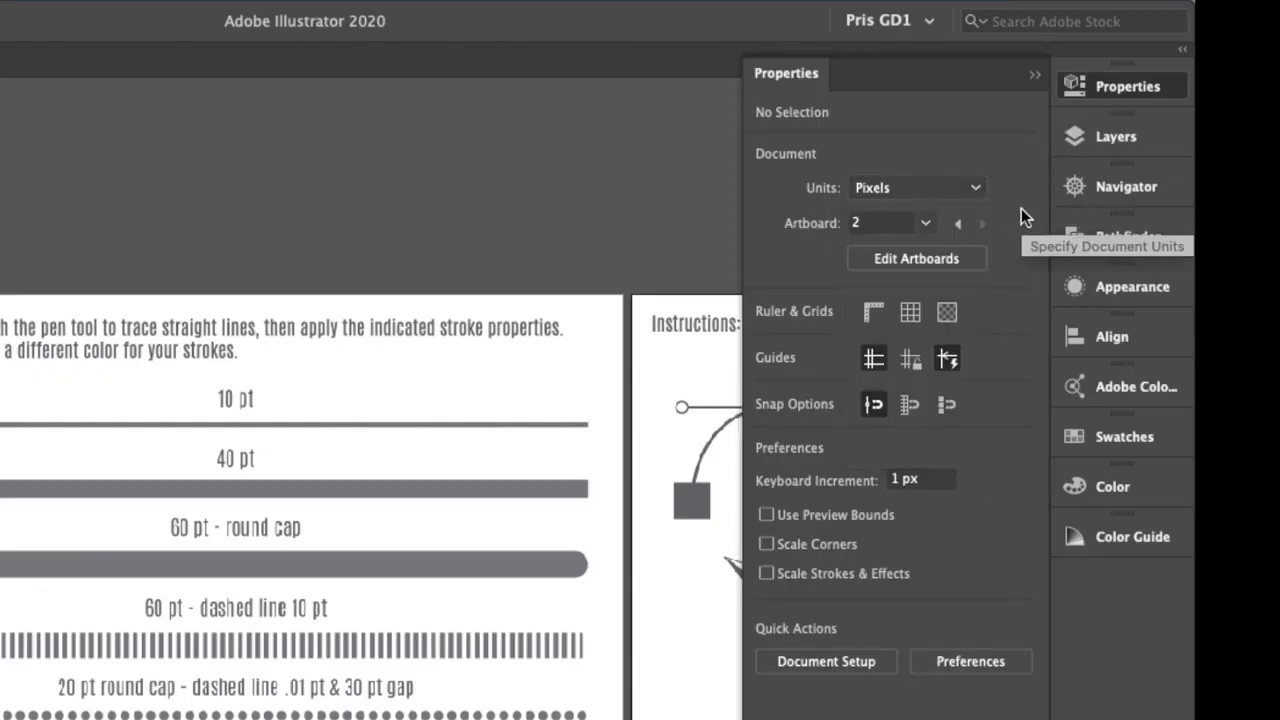
{"action": "left_click", "coordinate": [978, 669]}
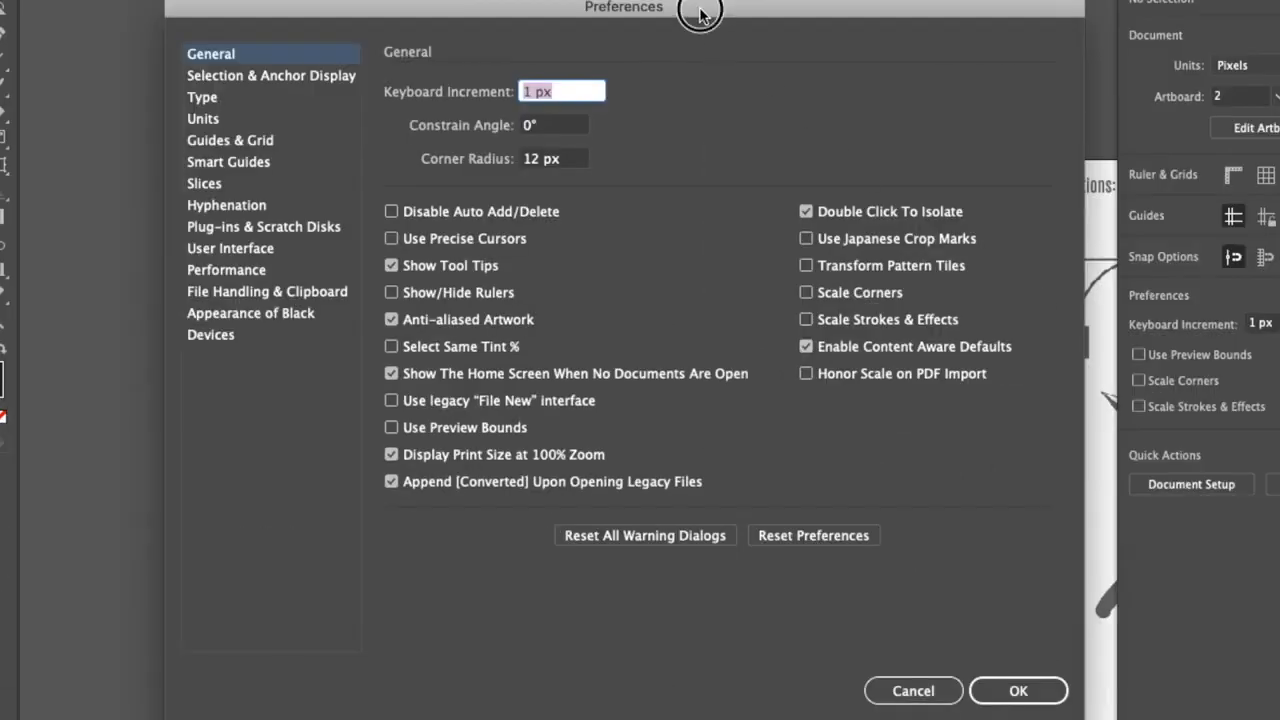
{"action": "left_click", "coordinate": [205, 114]}
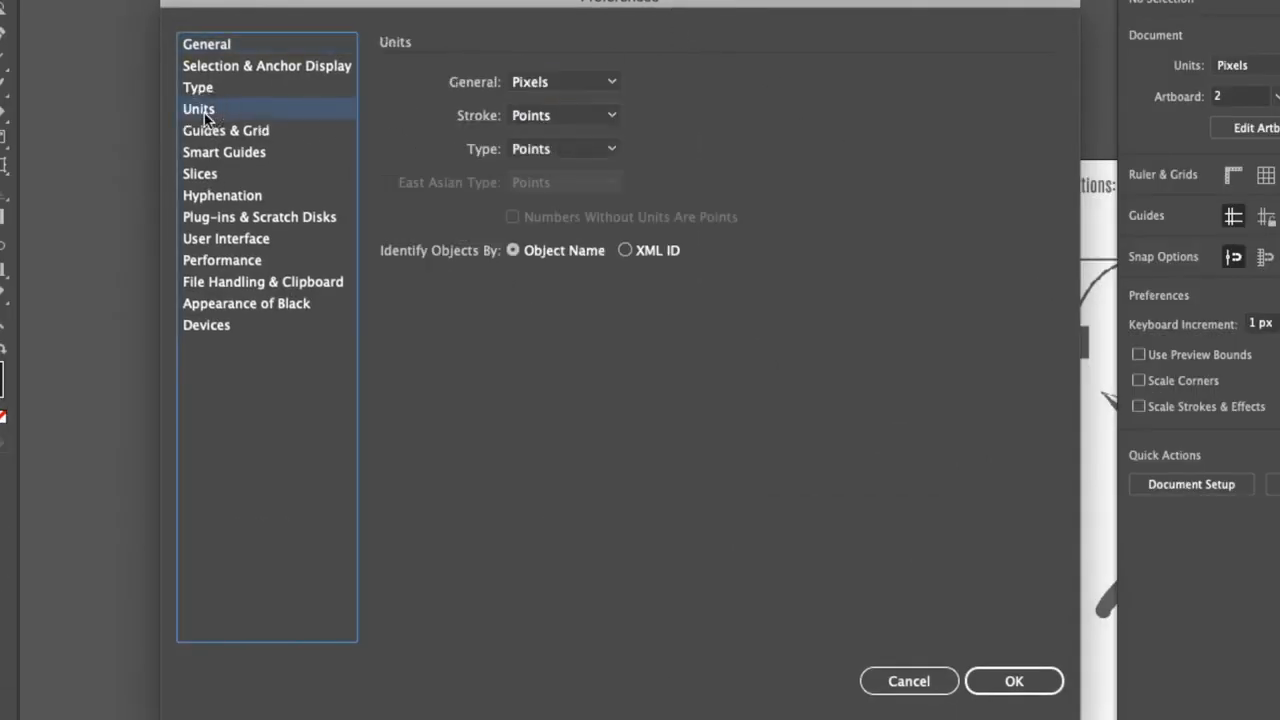
{"action": "left_click", "coordinate": [590, 84]}
{"action": "left_click", "coordinate": [547, 128]}
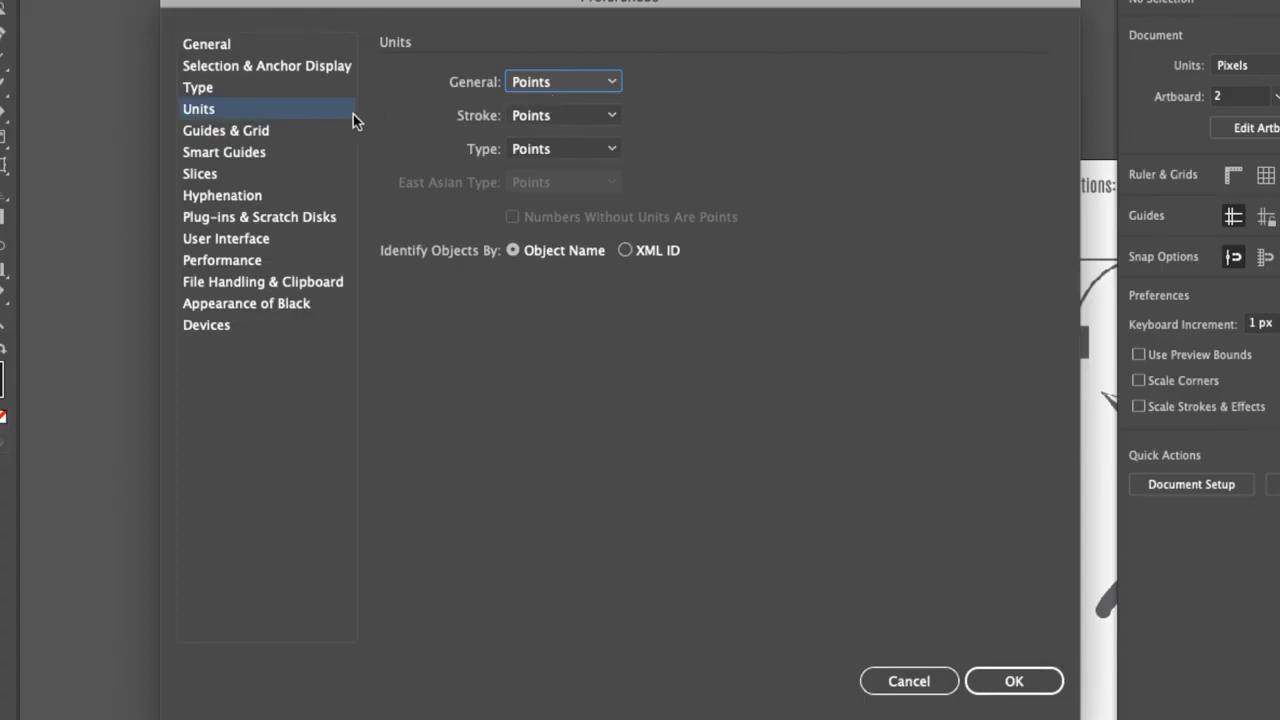
{"action": "left_click", "coordinate": [612, 86]}
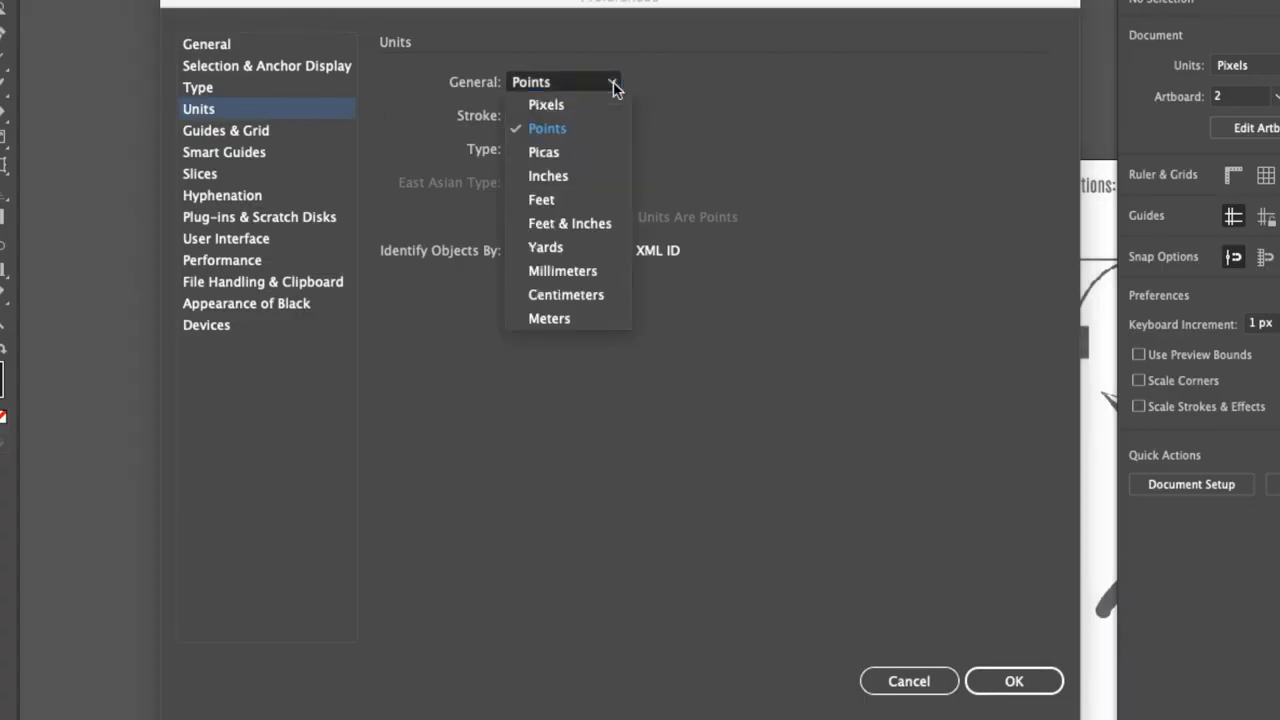
{"action": "left_click", "coordinate": [751, 83]}
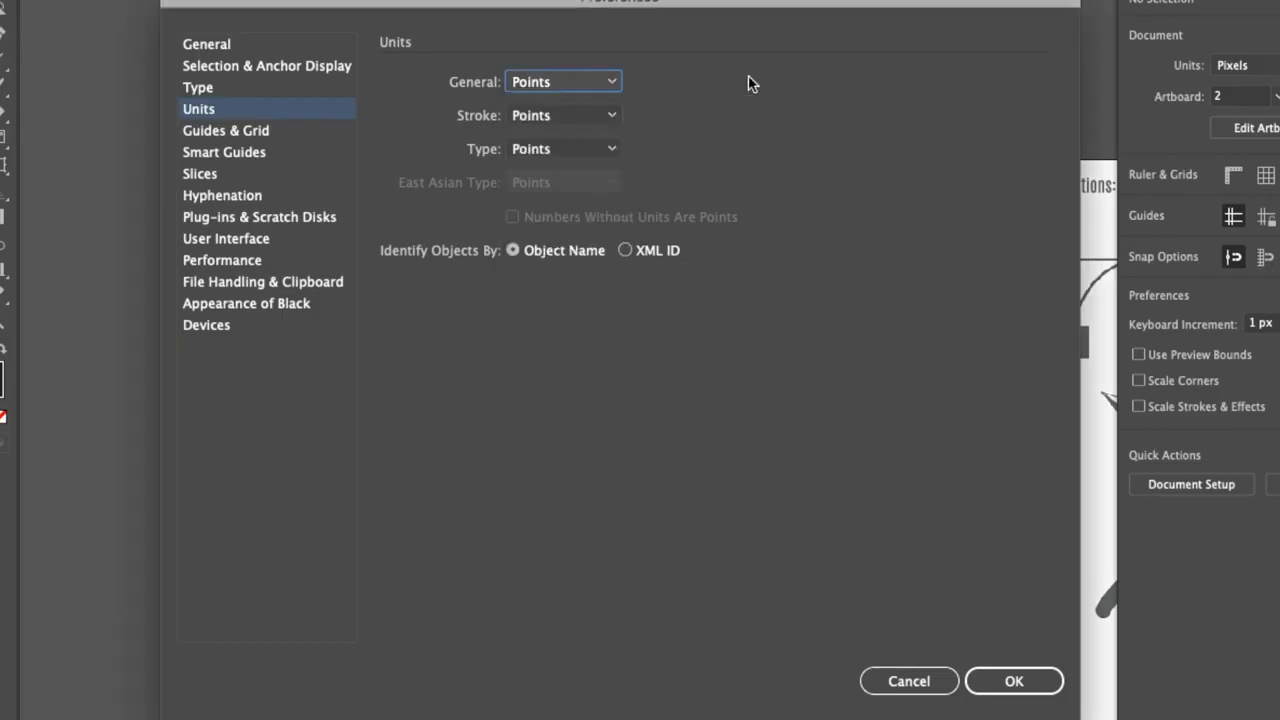
{"action": "left_click", "coordinate": [1043, 681]}
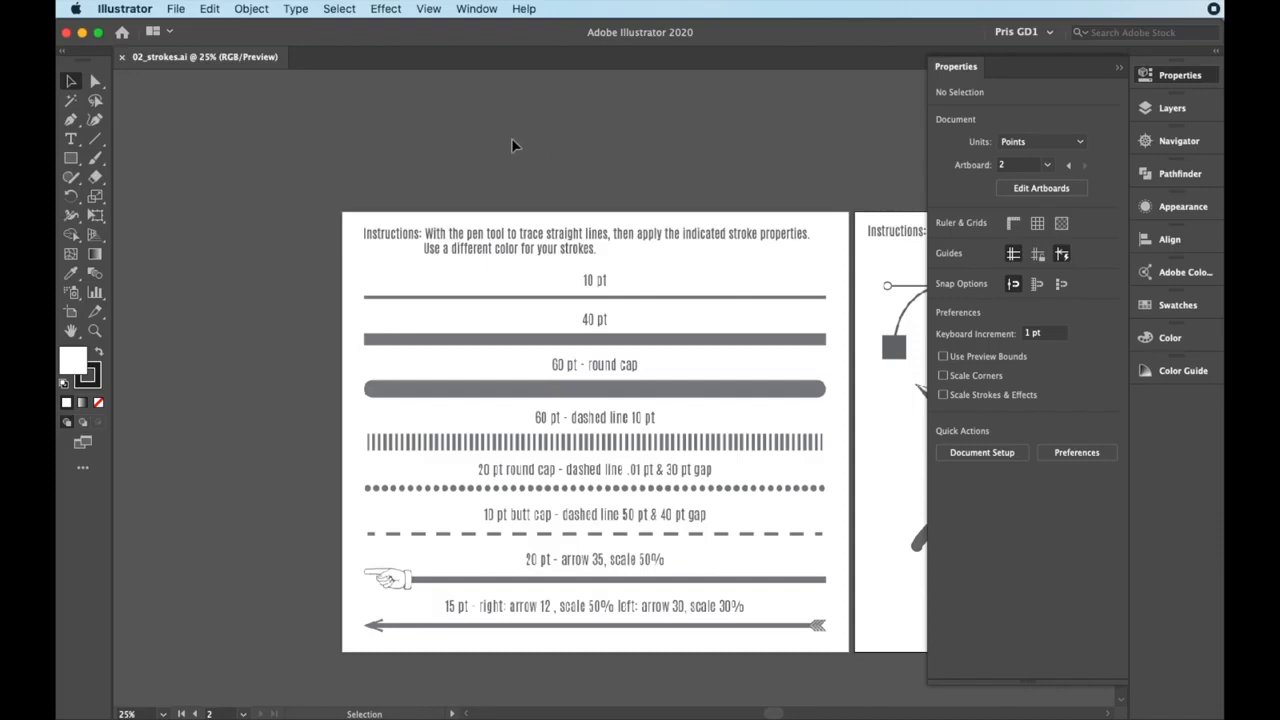
Examine the straight-line exercises on the first artboard and the gray shapes and lettering for tracing on the second
{"action": "scroll", "coordinate": [620, 268], "scroll_direction": "down", "scroll_amount": 1}
{"action": "left_click_drag", "start_coordinate": [780, 340], "coordinate": [588, 346]}
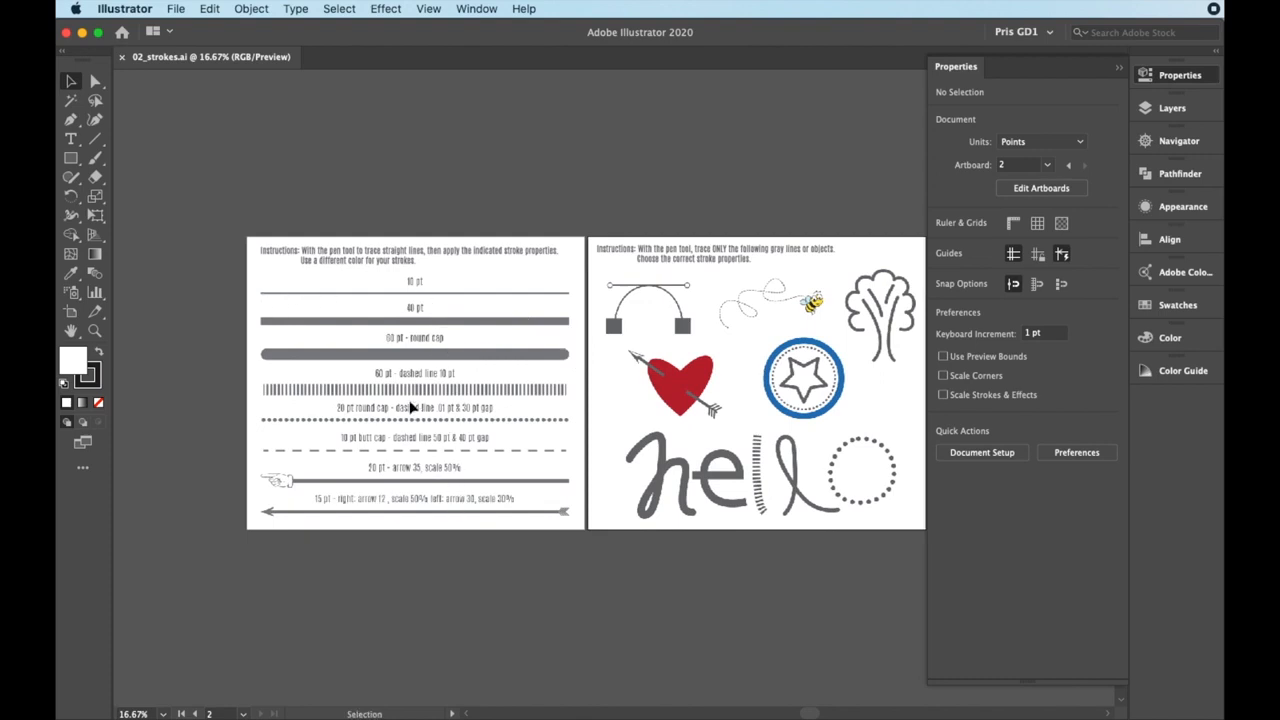
{"action": "scroll", "coordinate": [396, 341], "scroll_direction": "up", "scroll_amount": 1}
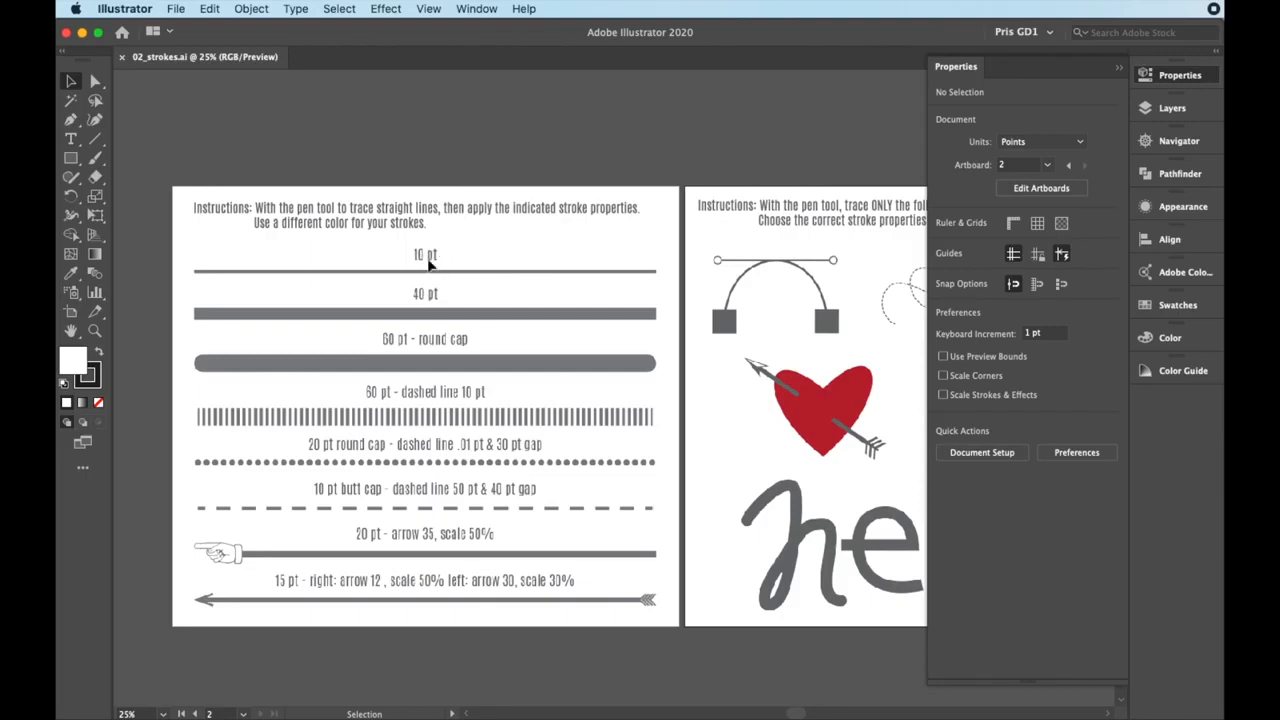
{"action": "key", "text": "space"}
{"action": "left_click_drag", "start_coordinate": [797, 353], "coordinate": [562, 350]}
{"action": "key", "text": "space"}
{"action": "left_click_drag", "start_coordinate": [719, 381], "coordinate": [577, 374]}
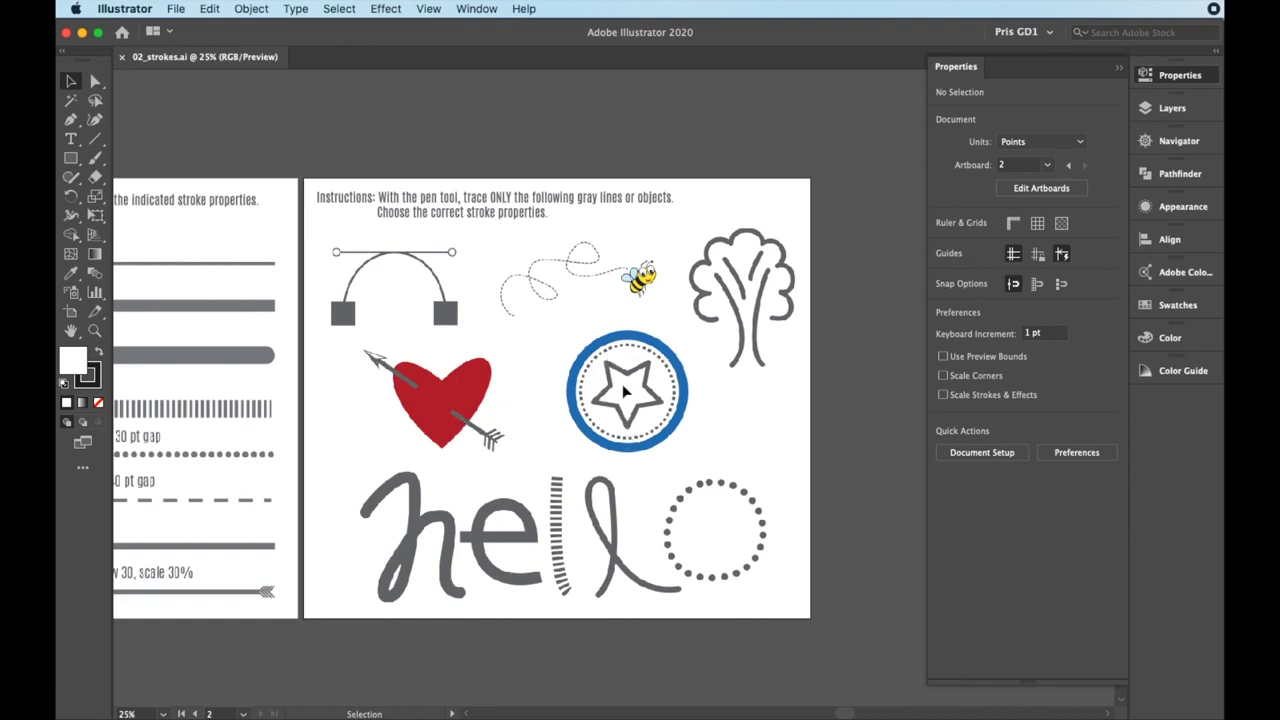
{"action": "scroll", "coordinate": [730, 350], "scroll_direction": "up", "scroll_amount": 2, "text": "alt"}
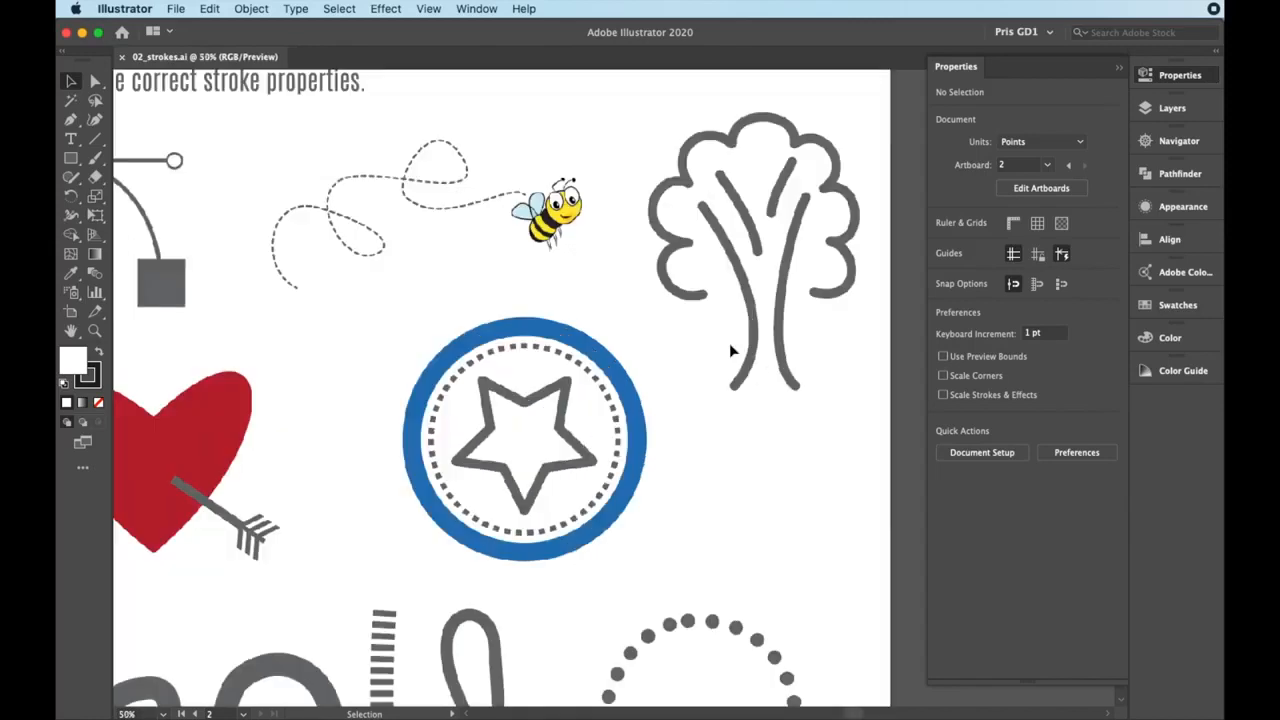
{"action": "scroll", "coordinate": [716, 330], "scroll_direction": "up", "scroll_amount": 1}
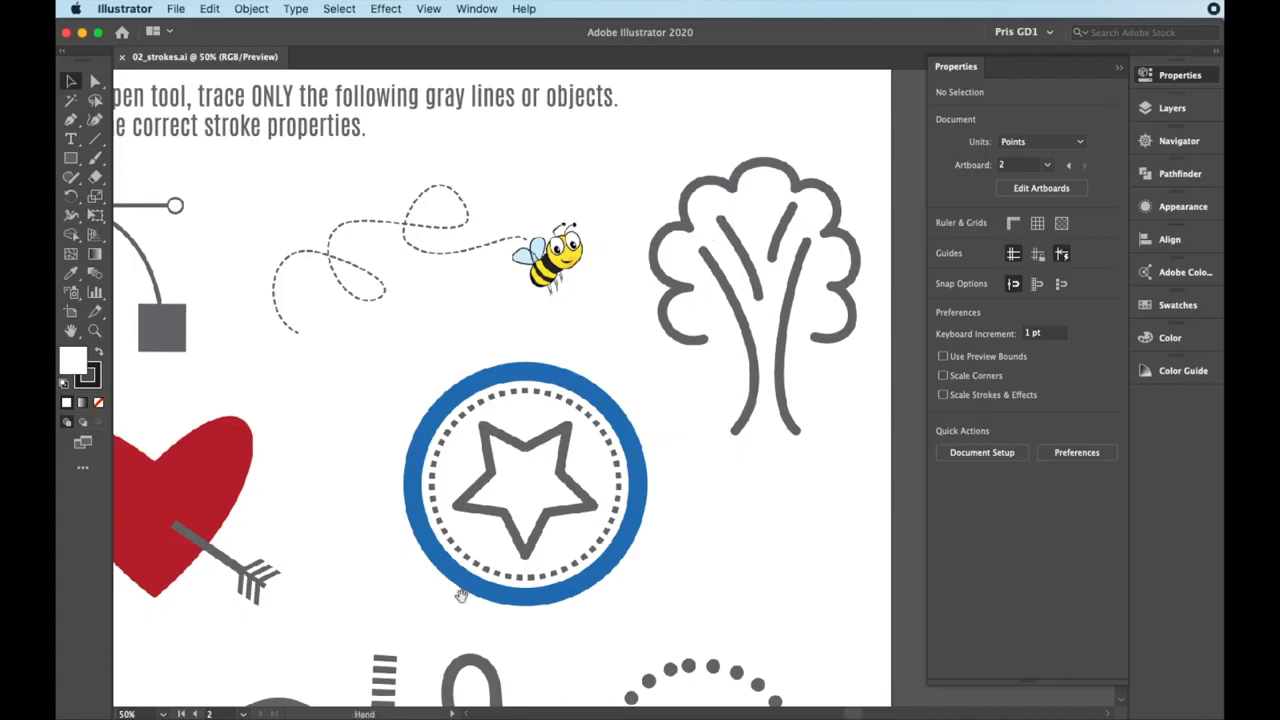
{"action": "left_click_drag", "start_coordinate": [462, 593], "coordinate": [552, 331]}
{"action": "left_click_drag", "start_coordinate": [514, 427], "coordinate": [586, 402]}
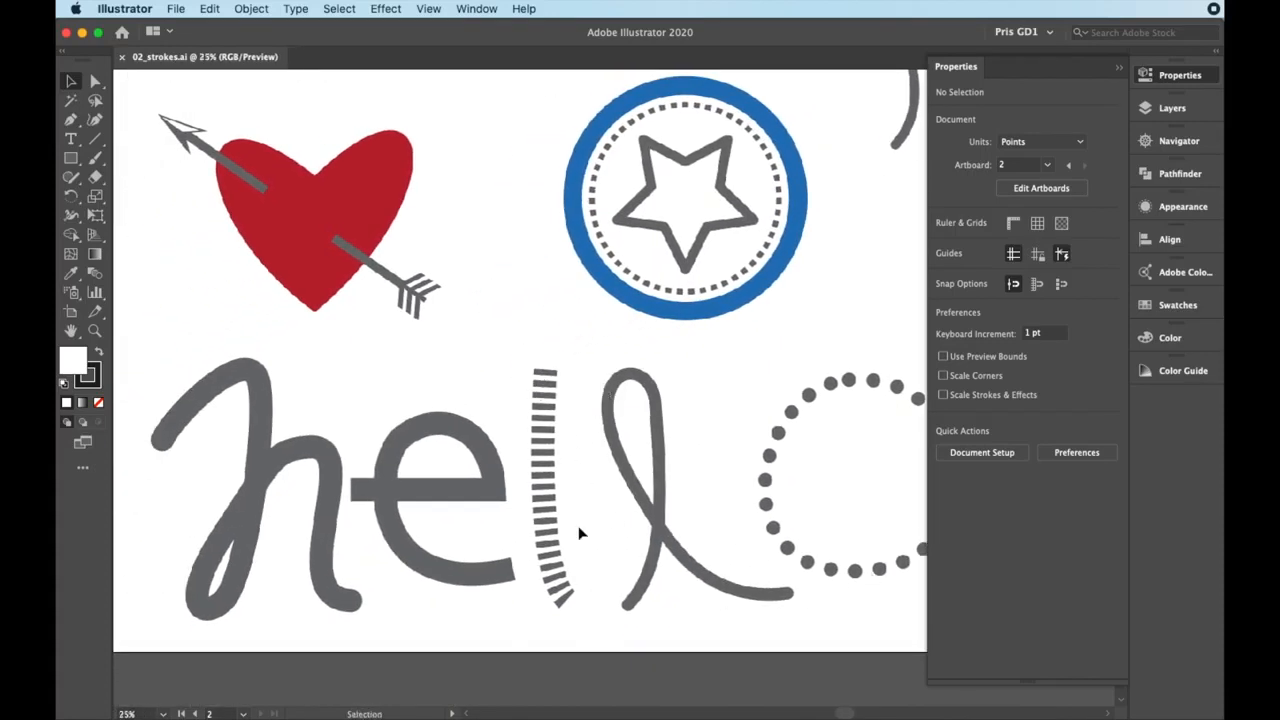
{"action": "scroll", "coordinate": [578, 533], "scroll_direction": "down", "scroll_amount": 3, "text": "alt"}
{"action": "left_click_drag", "start_coordinate": [432, 413], "coordinate": [630, 407]}
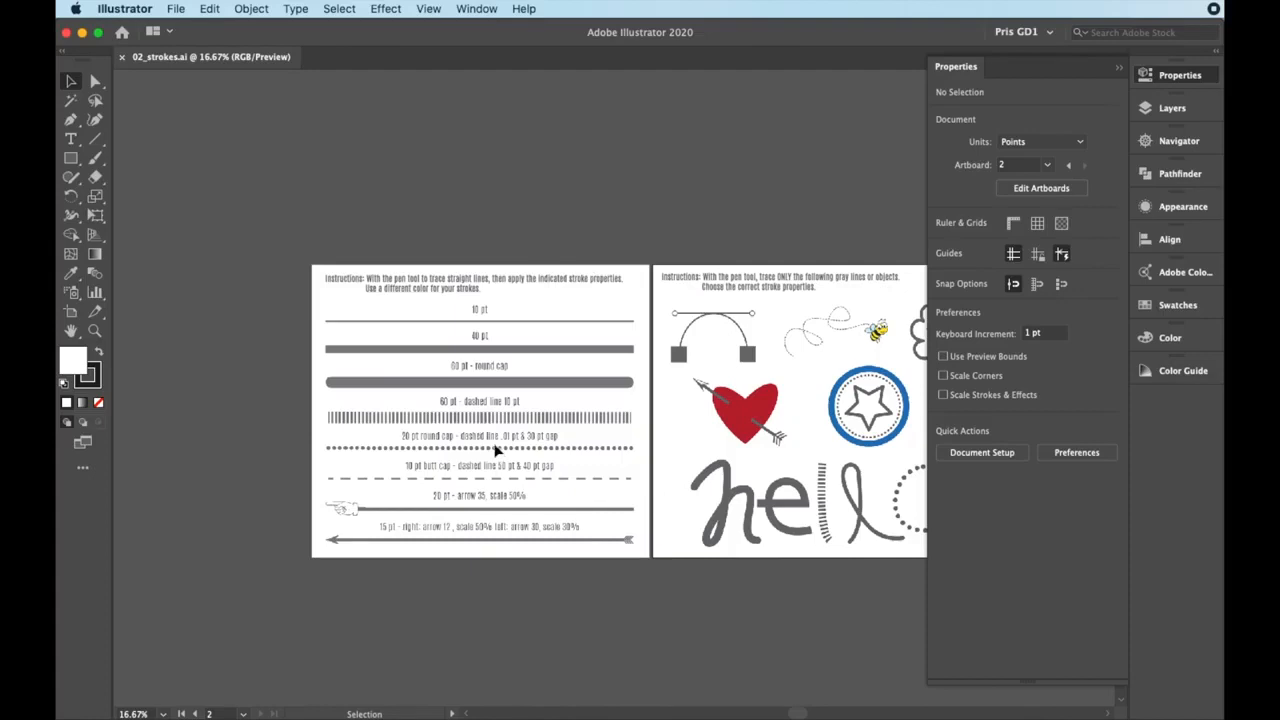
Draw a horizontal line about 1043 pt long with the Pen tool on the empty canvas left of the first artboard
{"action": "scroll", "coordinate": [495, 451], "scroll_direction": "up", "scroll_amount": 1, "text": "alt"}
{"action": "left_click_drag", "start_coordinate": [495, 451], "coordinate": [746, 439]}
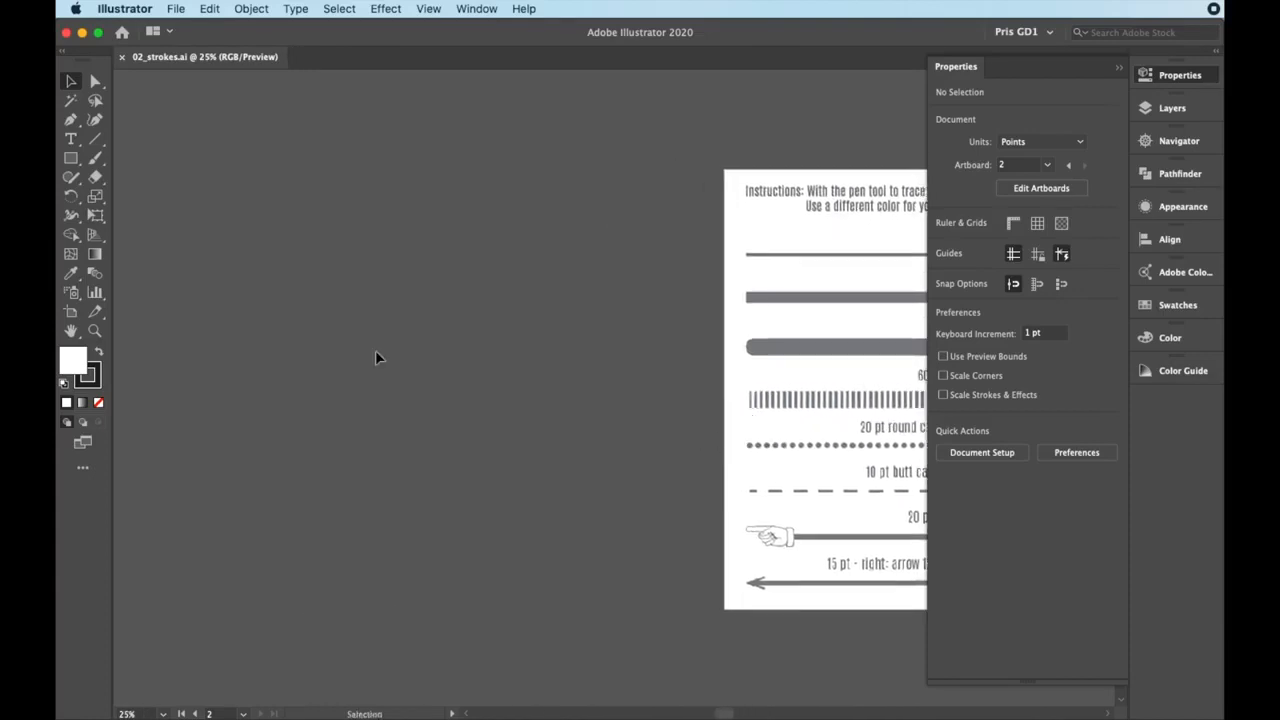
{"action": "left_click", "coordinate": [70, 122]}
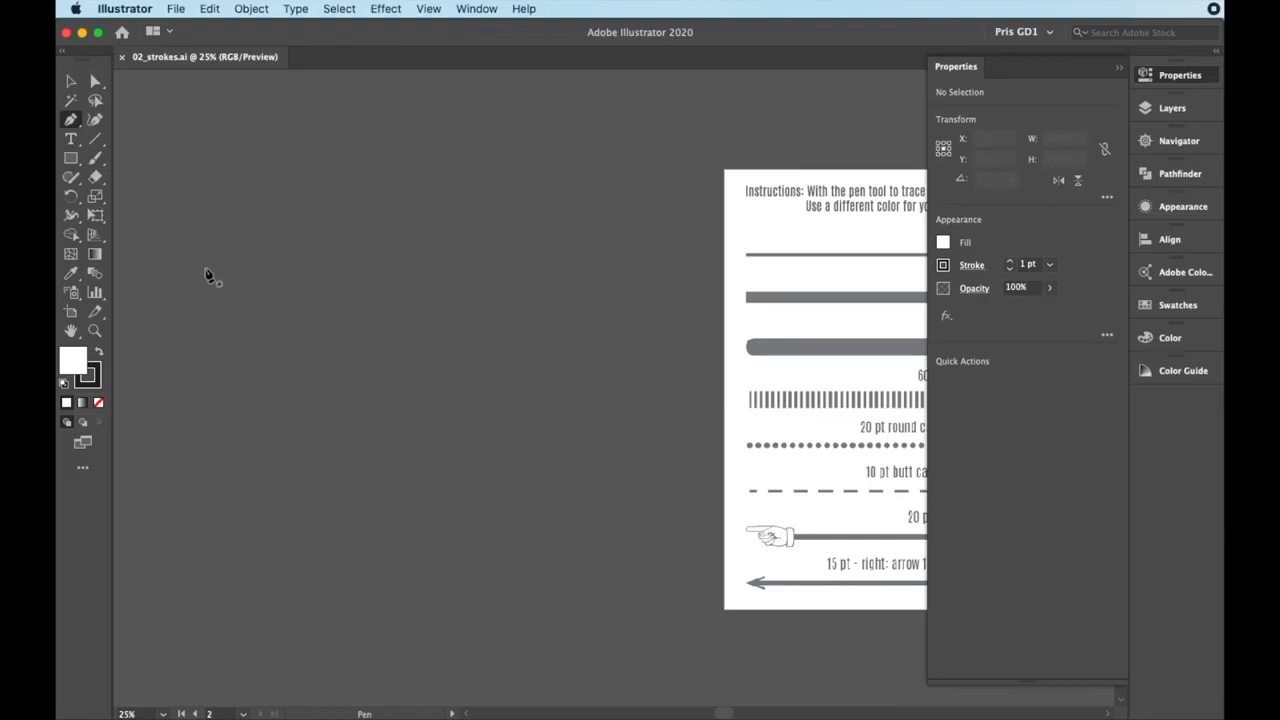
{"action": "left_click", "coordinate": [301, 291]}
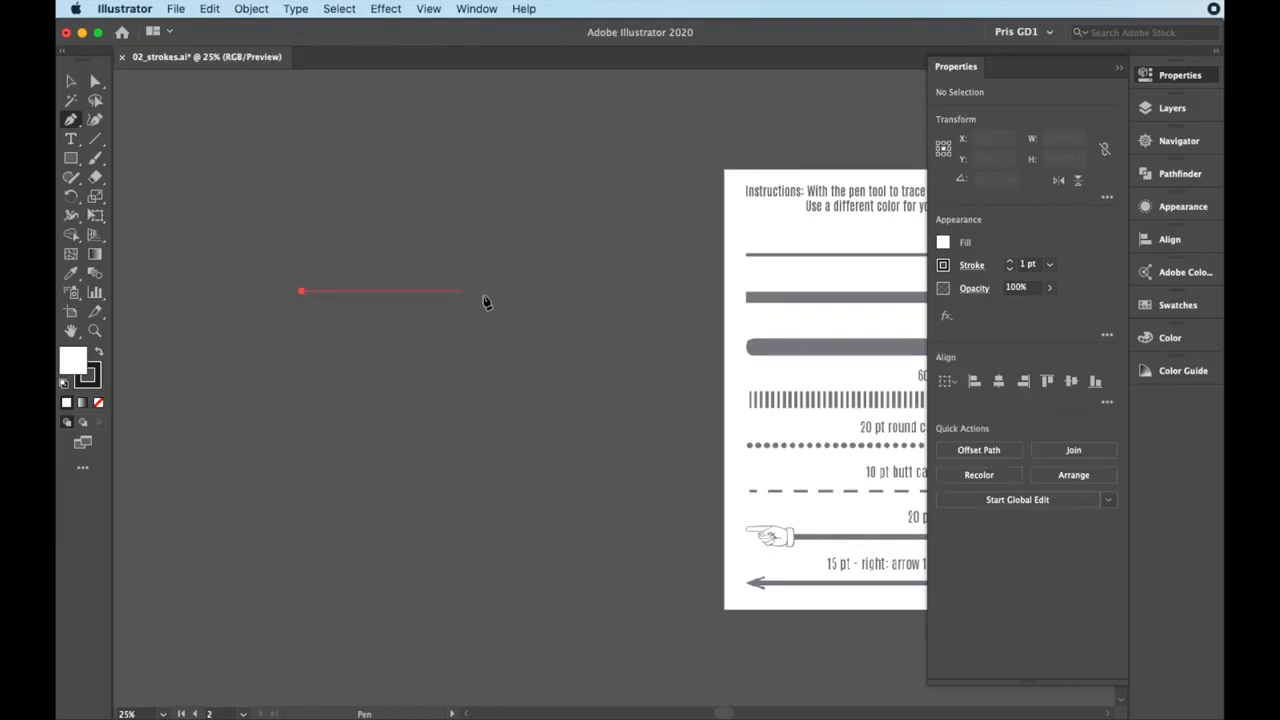
{"action": "left_click", "coordinate": [600, 291]}
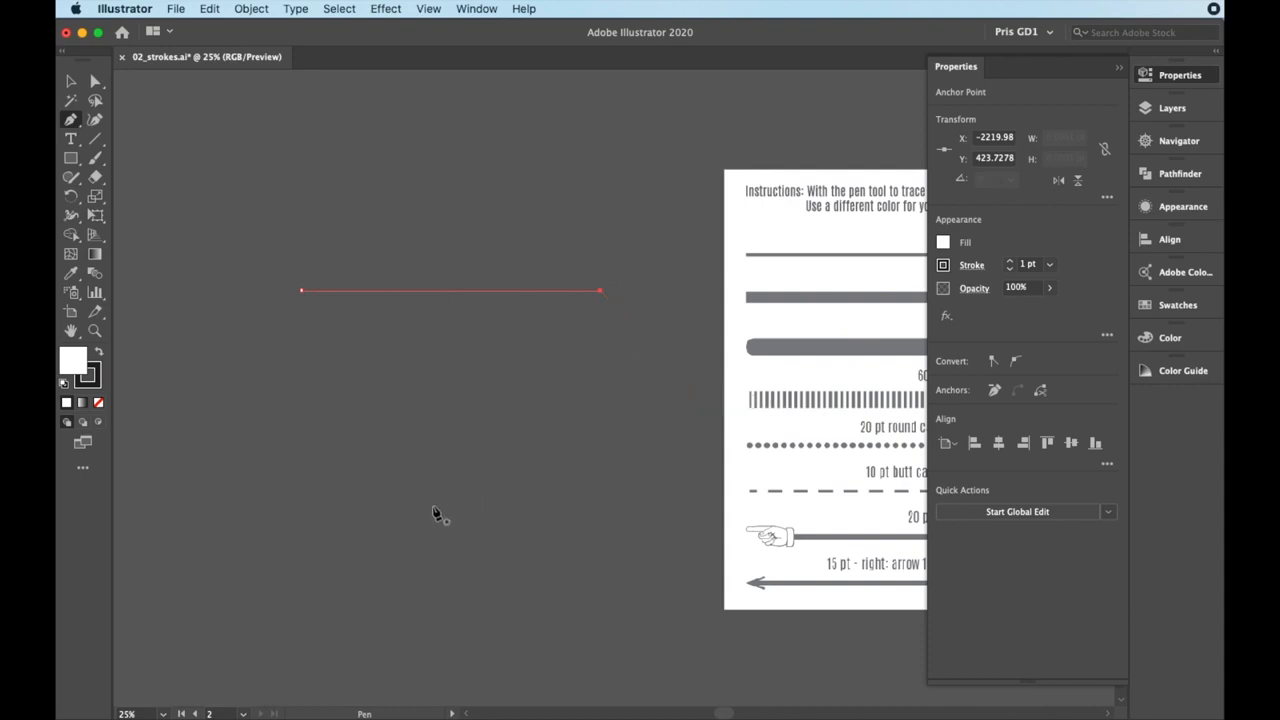
Draw a closed triangle with slanted sides about 620 pt long below the practice line, using the Pen tool
{"action": "left_click", "coordinate": [401, 522], "text": "super"}
{"action": "left_click", "coordinate": [401, 522]}
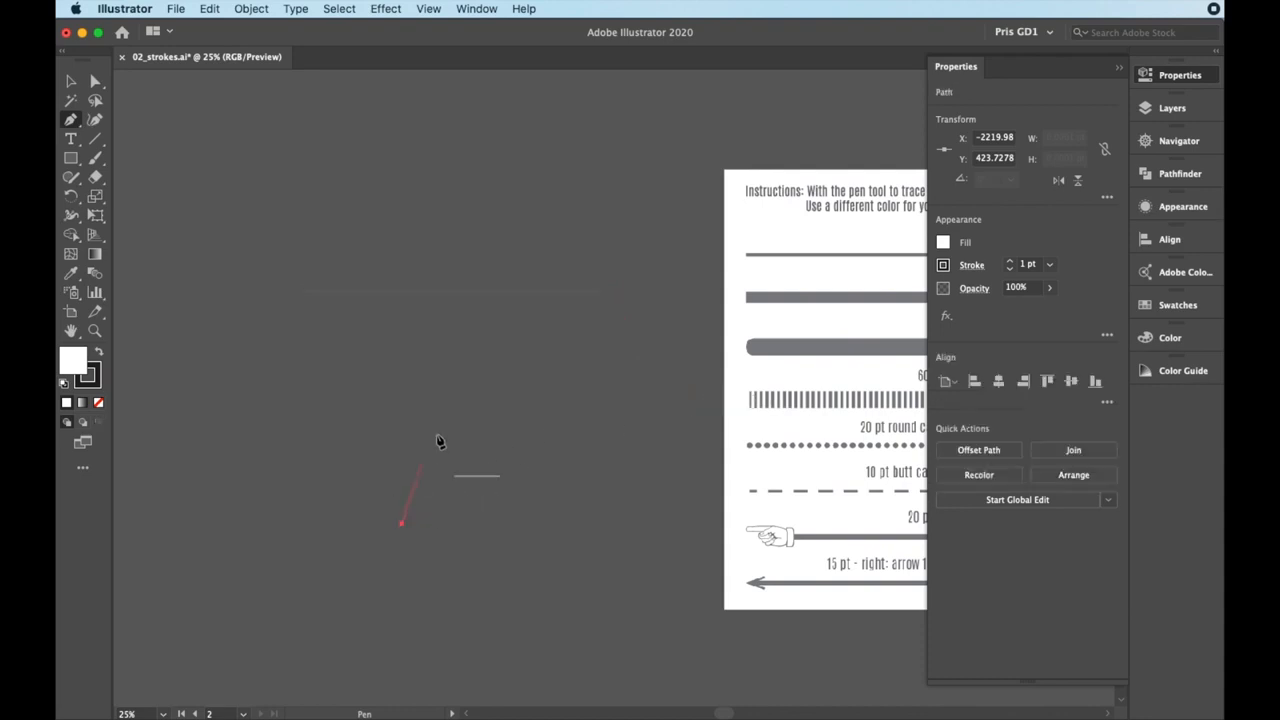
{"action": "left_click", "coordinate": [488, 367]}
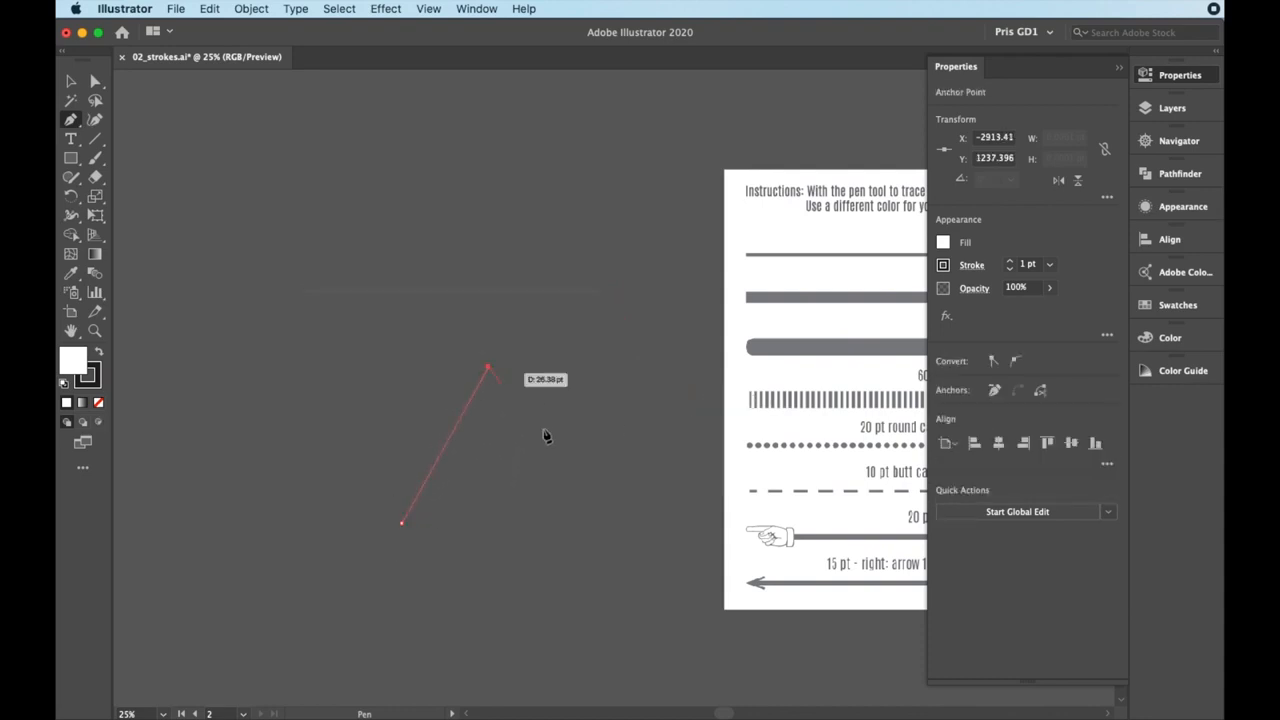
{"action": "left_click", "coordinate": [573, 523]}
{"action": "left_click", "coordinate": [402, 523]}
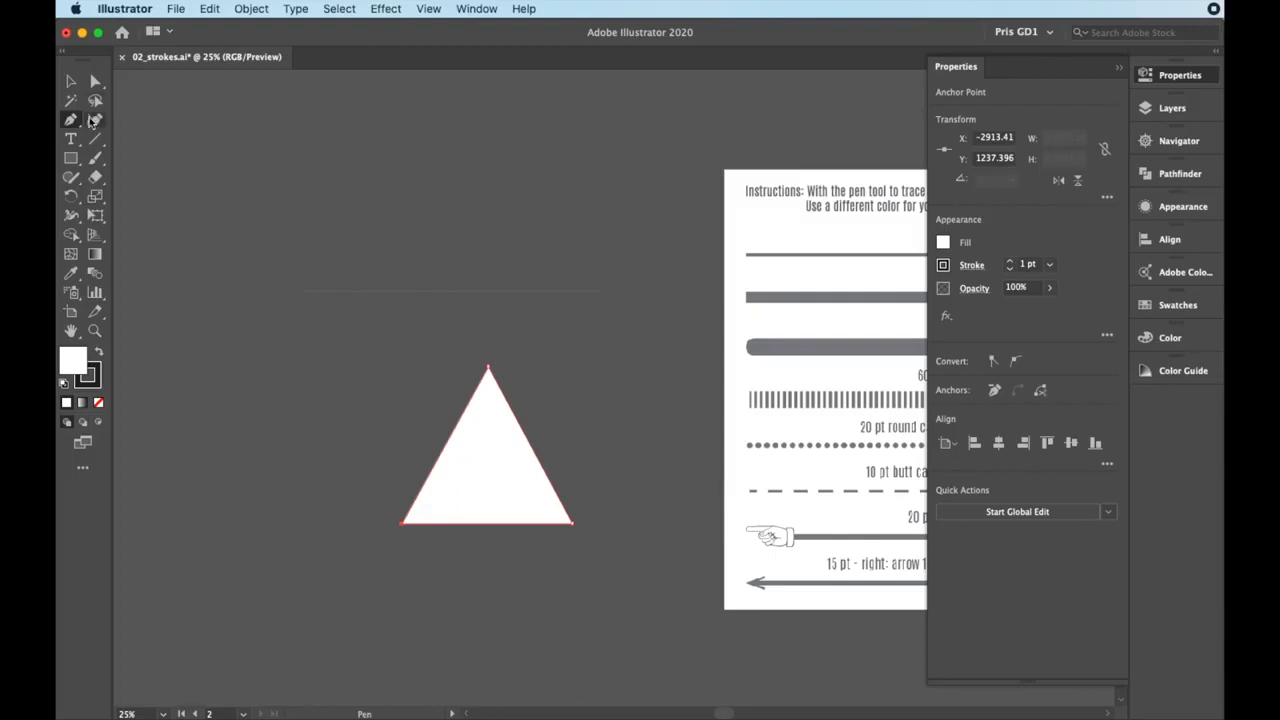
Give the practice line above the triangle no fill and a red stroke
{"action": "left_click", "coordinate": [71, 83]}
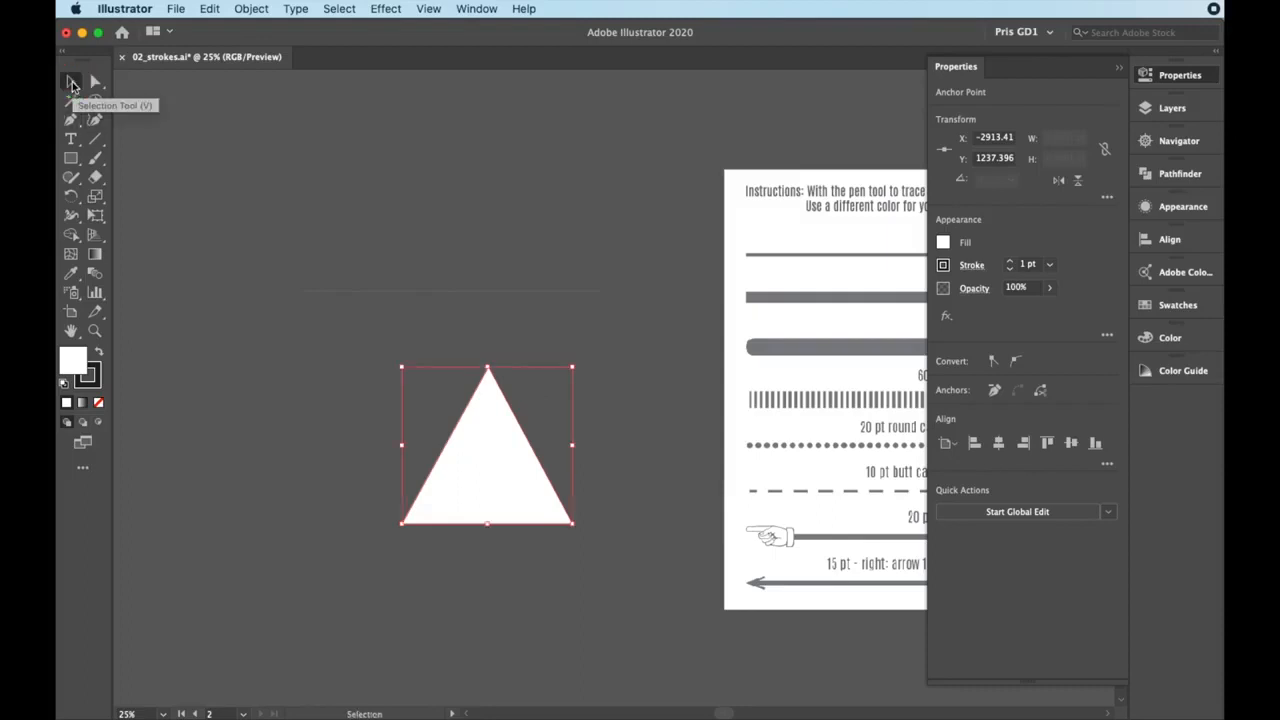
{"action": "left_click", "coordinate": [501, 292]}
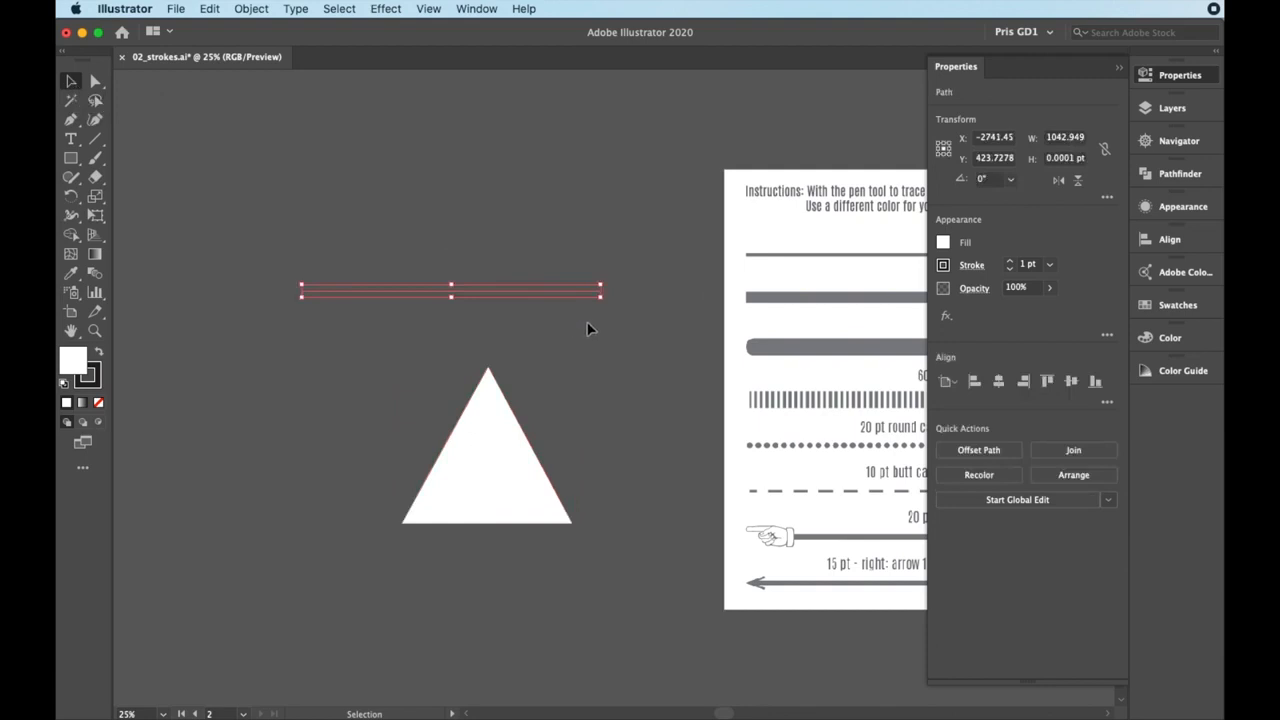
{"action": "left_click", "coordinate": [943, 265]}
{"action": "left_click", "coordinate": [771, 300]}
{"action": "left_click", "coordinate": [943, 266]}
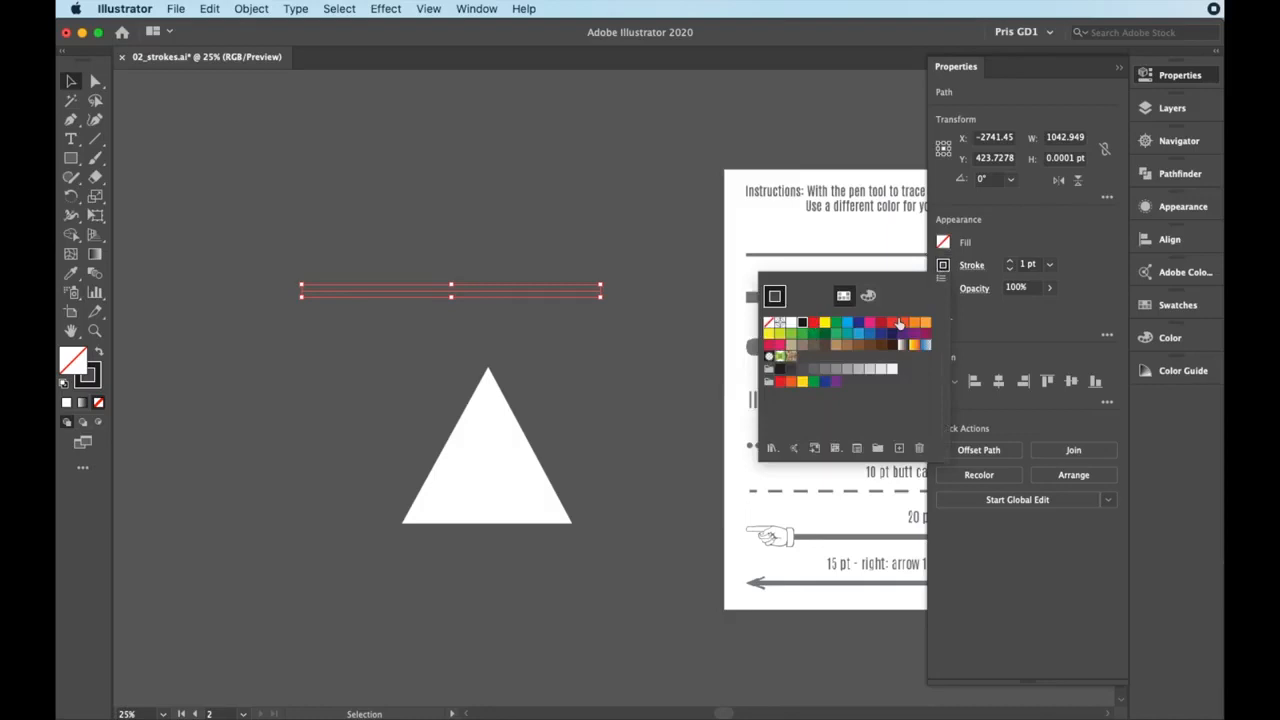
{"action": "left_click", "coordinate": [943, 265]}
{"action": "left_click", "coordinate": [891, 322]}
{"action": "left_click", "coordinate": [945, 268]}
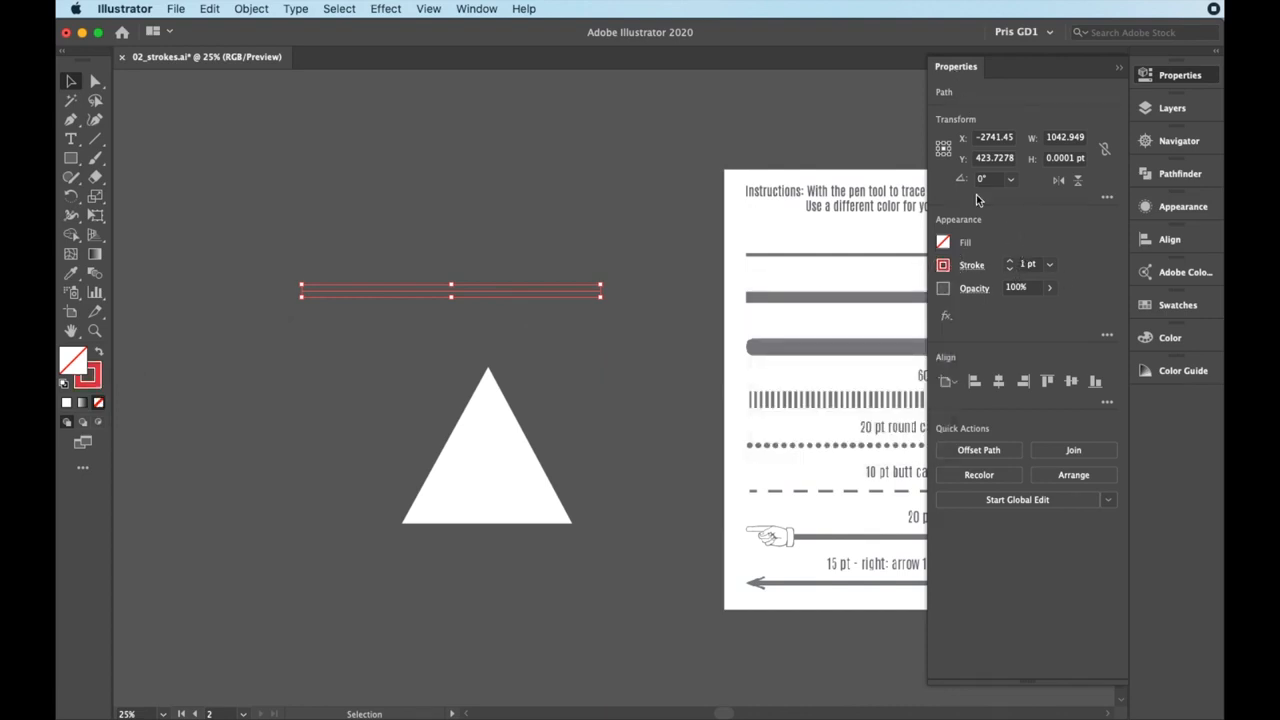
{"action": "left_click", "coordinate": [1049, 264]}
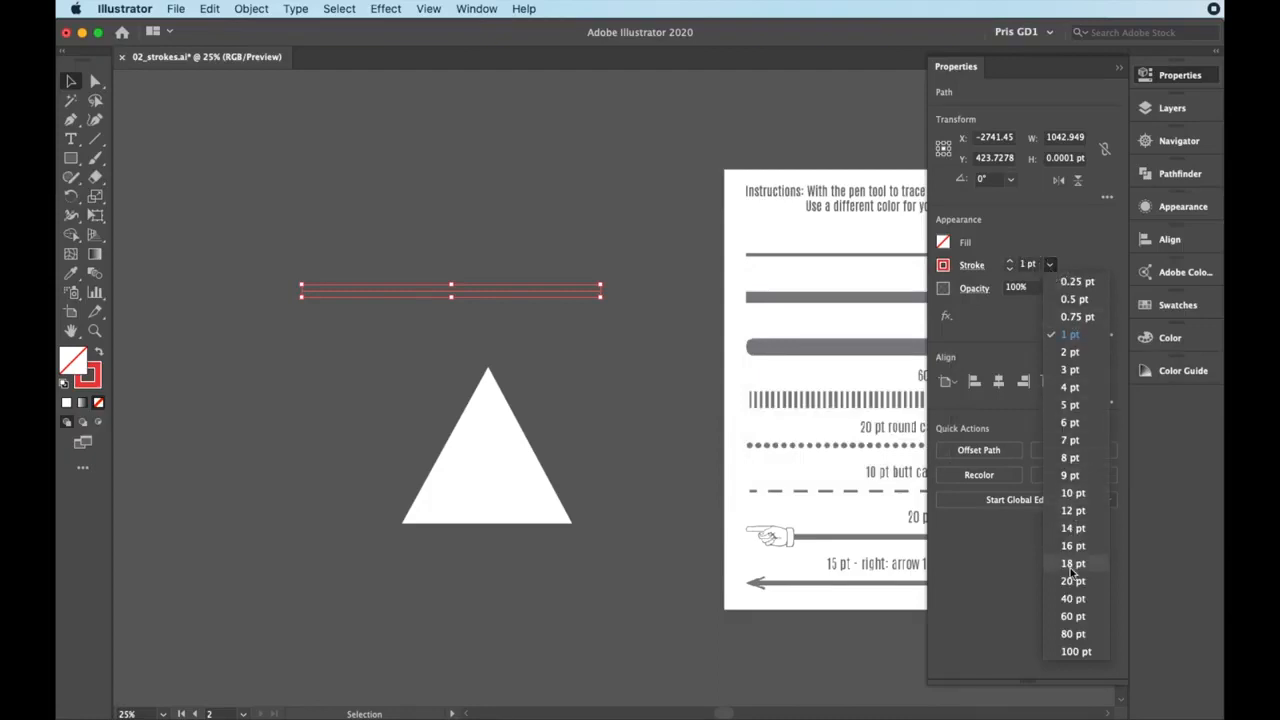
{"action": "left_click", "coordinate": [692, 240]}
Trace the line under the "10 pt" label with the Pen tool and set its stroke weight to 10 pt
{"action": "left_click_drag", "start_coordinate": [851, 278], "coordinate": [606, 284]}
{"action": "left_click_drag", "start_coordinate": [752, 328], "coordinate": [680, 337]}
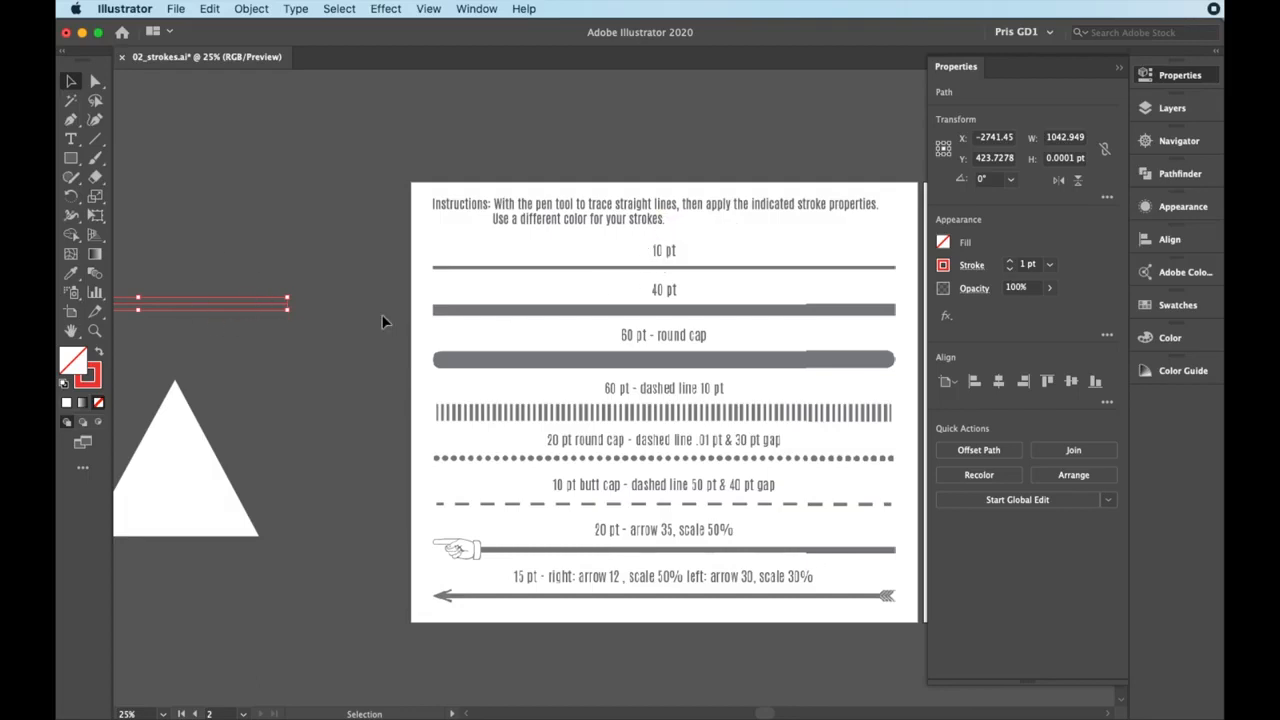
{"action": "key", "text": "p"}
{"action": "left_click", "coordinate": [434, 269]}
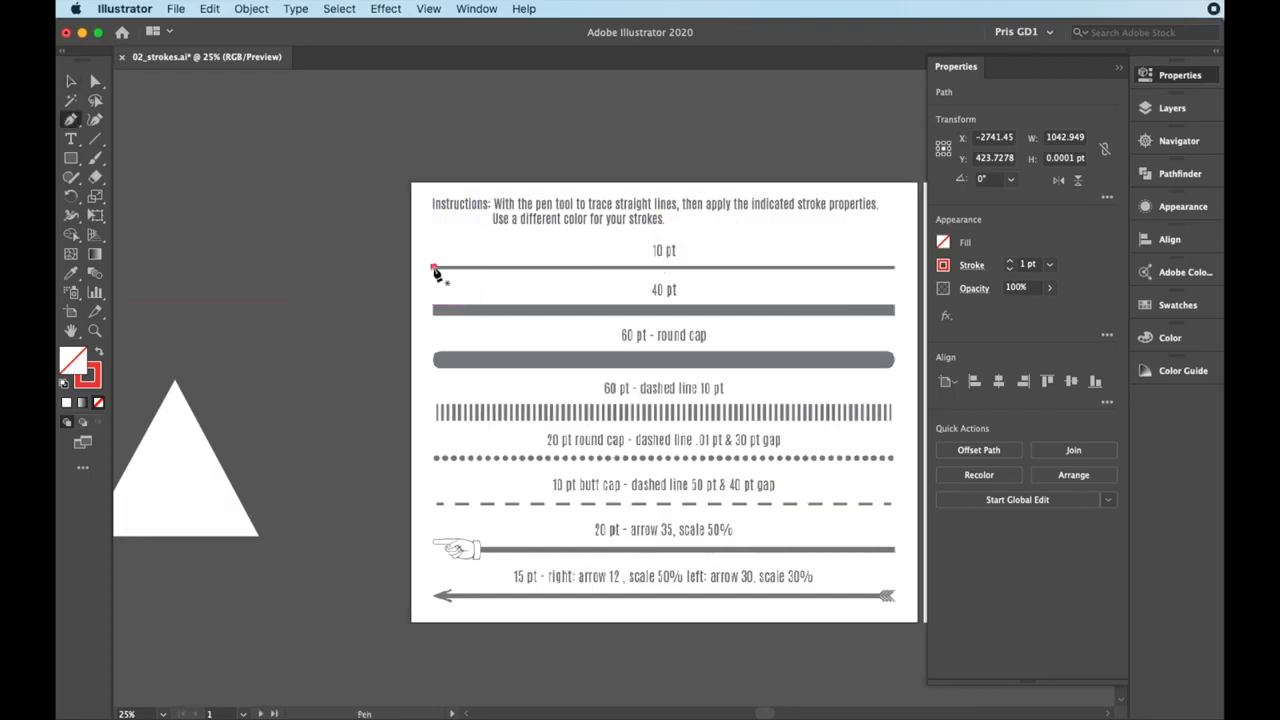
{"action": "left_click", "coordinate": [895, 268]}
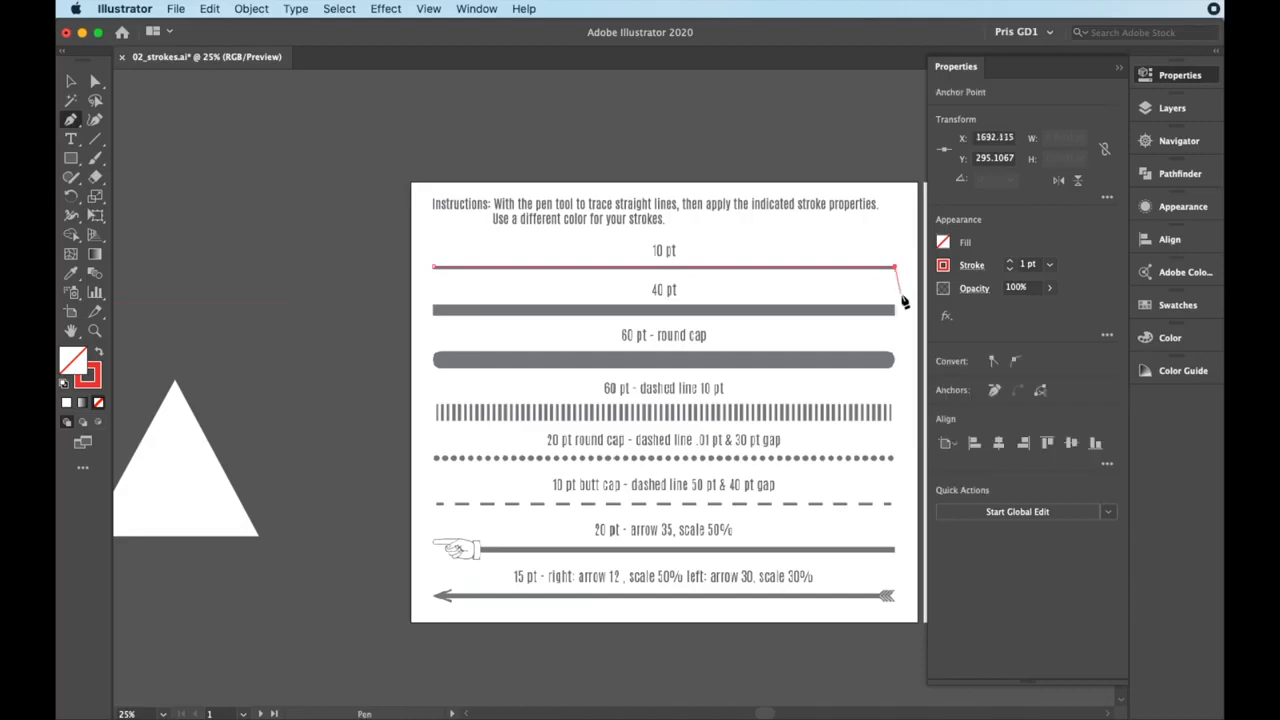
{"action": "left_click", "coordinate": [1049, 264]}
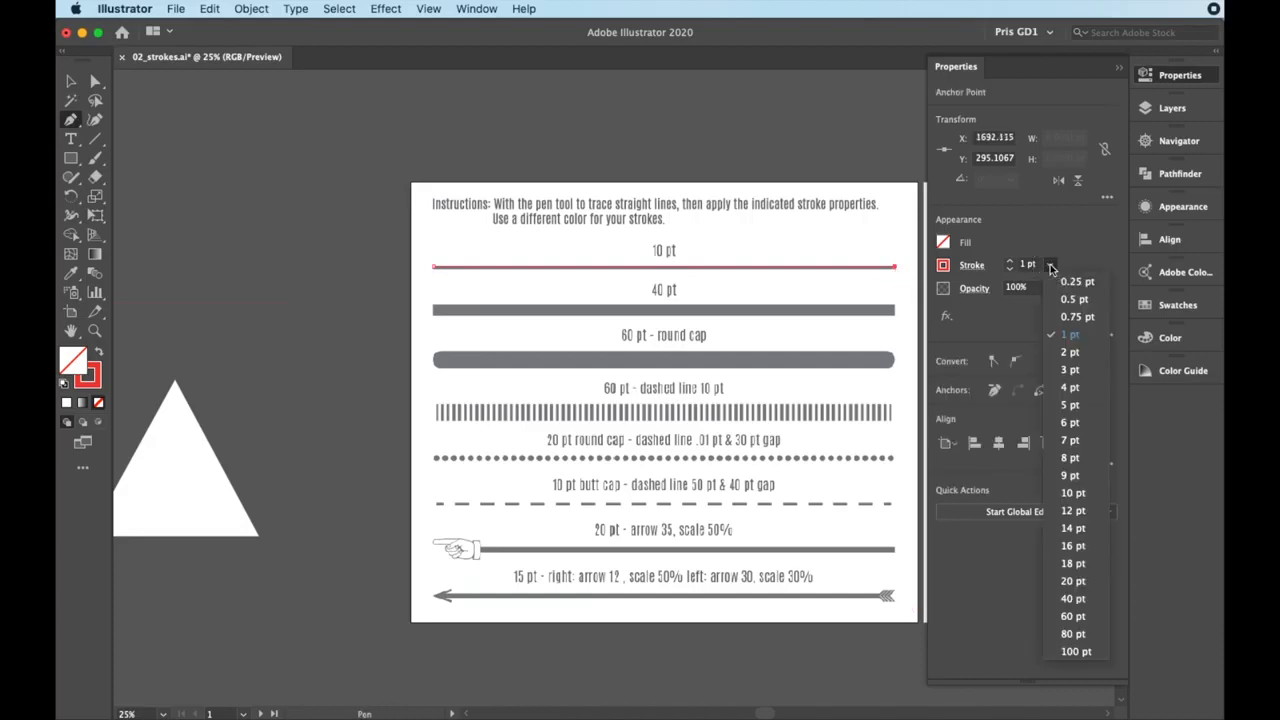
{"action": "left_click", "coordinate": [1072, 493]}
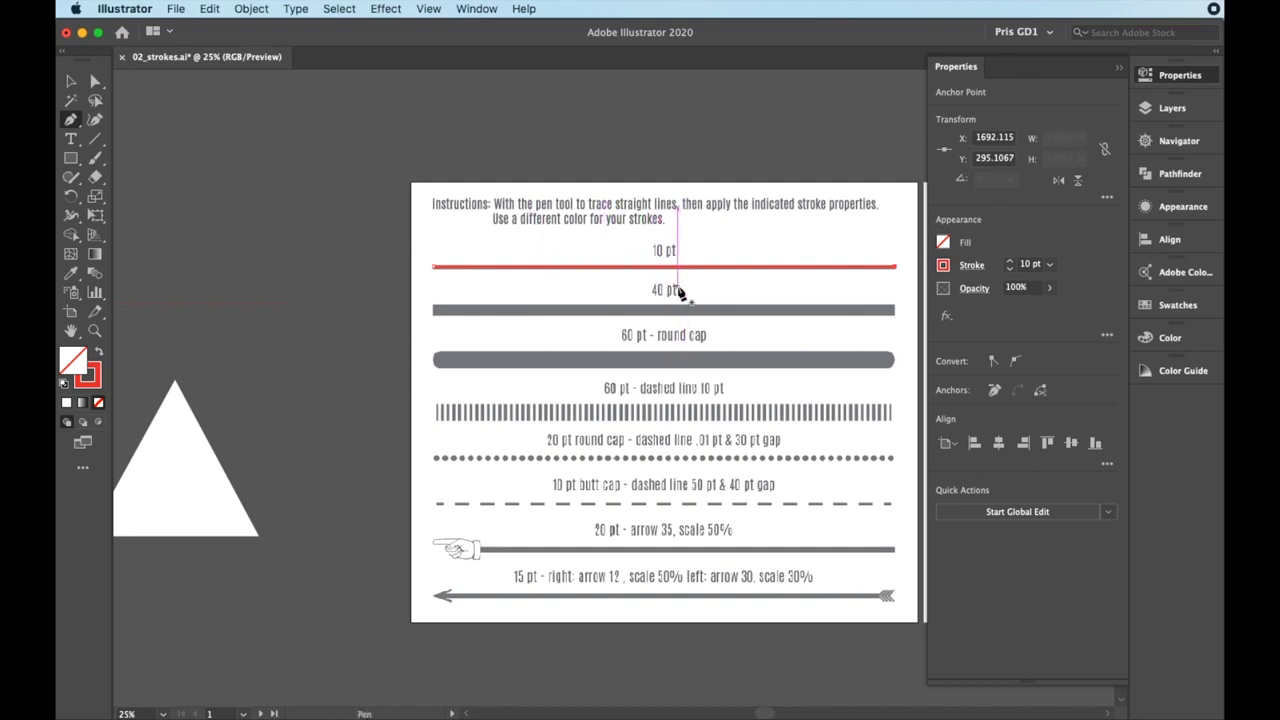
Select the red practice line above the triangle and set its stroke weight to 10 pt
{"action": "key", "text": "space"}
{"action": "left_click_drag", "start_coordinate": [192, 401], "coordinate": [553, 414]}
{"action": "key", "text": "v"}
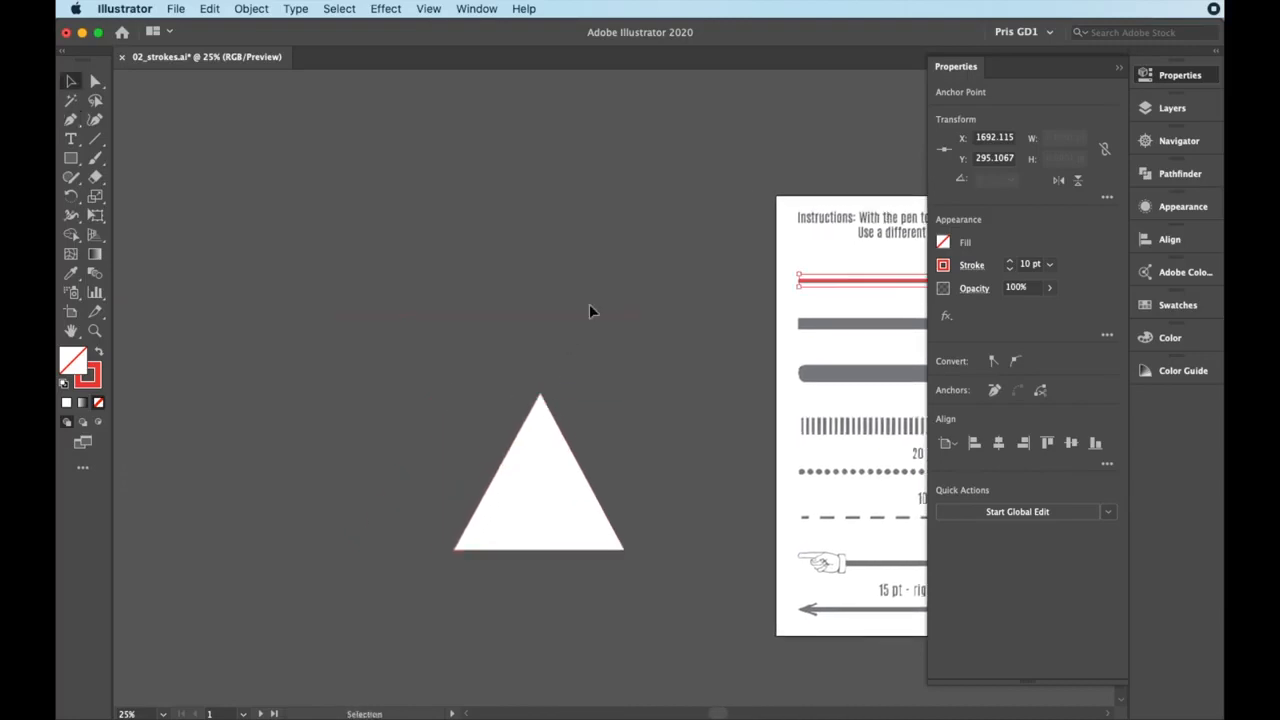
{"action": "left_click", "coordinate": [589, 318]}
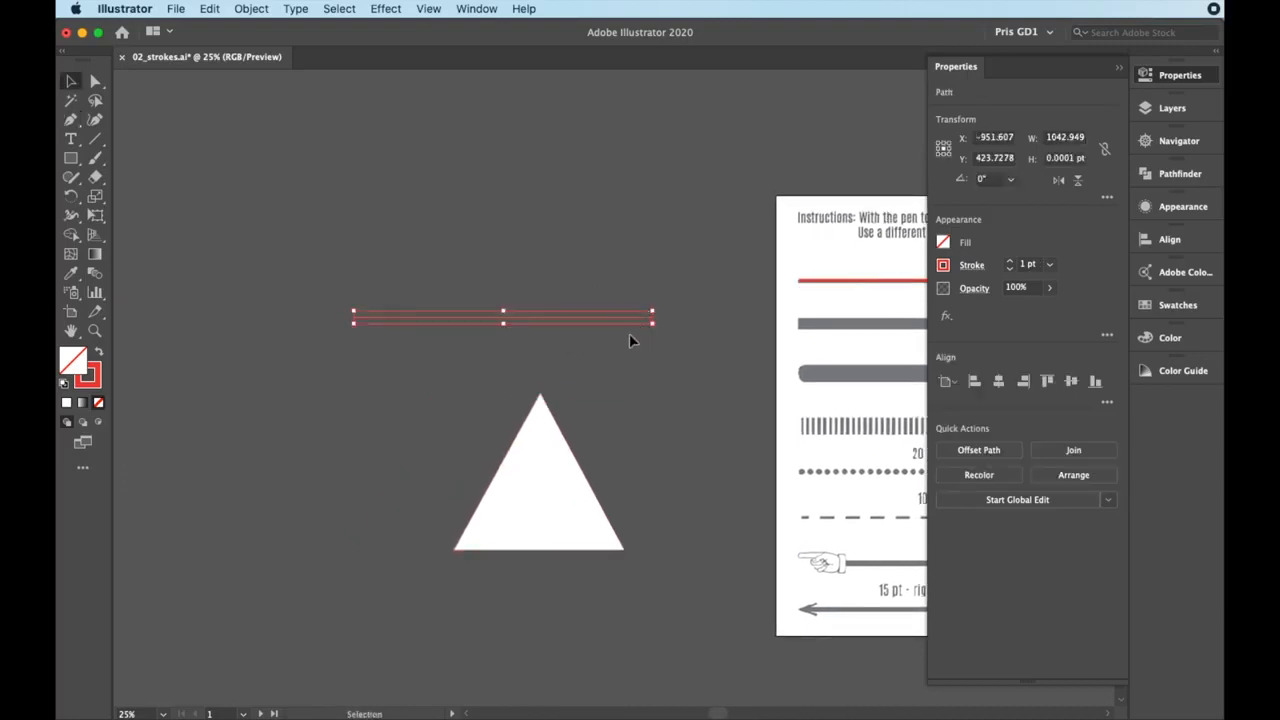
{"action": "left_click", "coordinate": [1057, 265]}
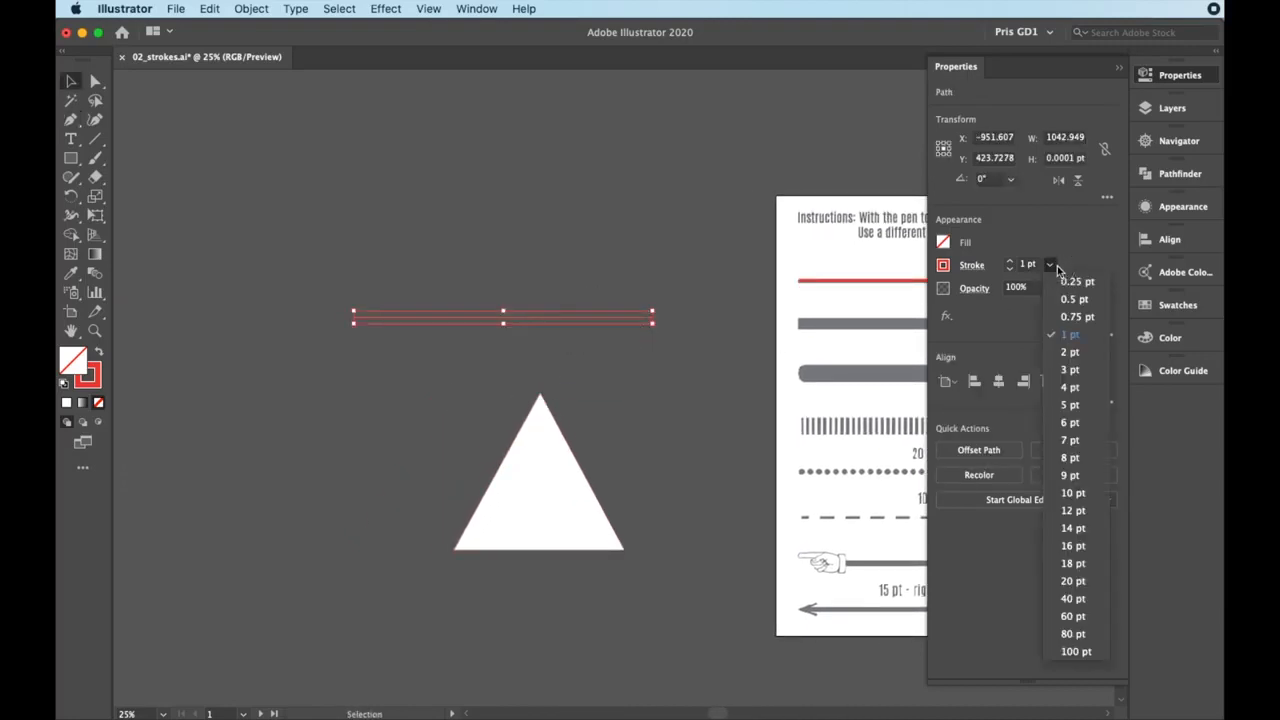
{"action": "left_click", "coordinate": [1065, 501]}
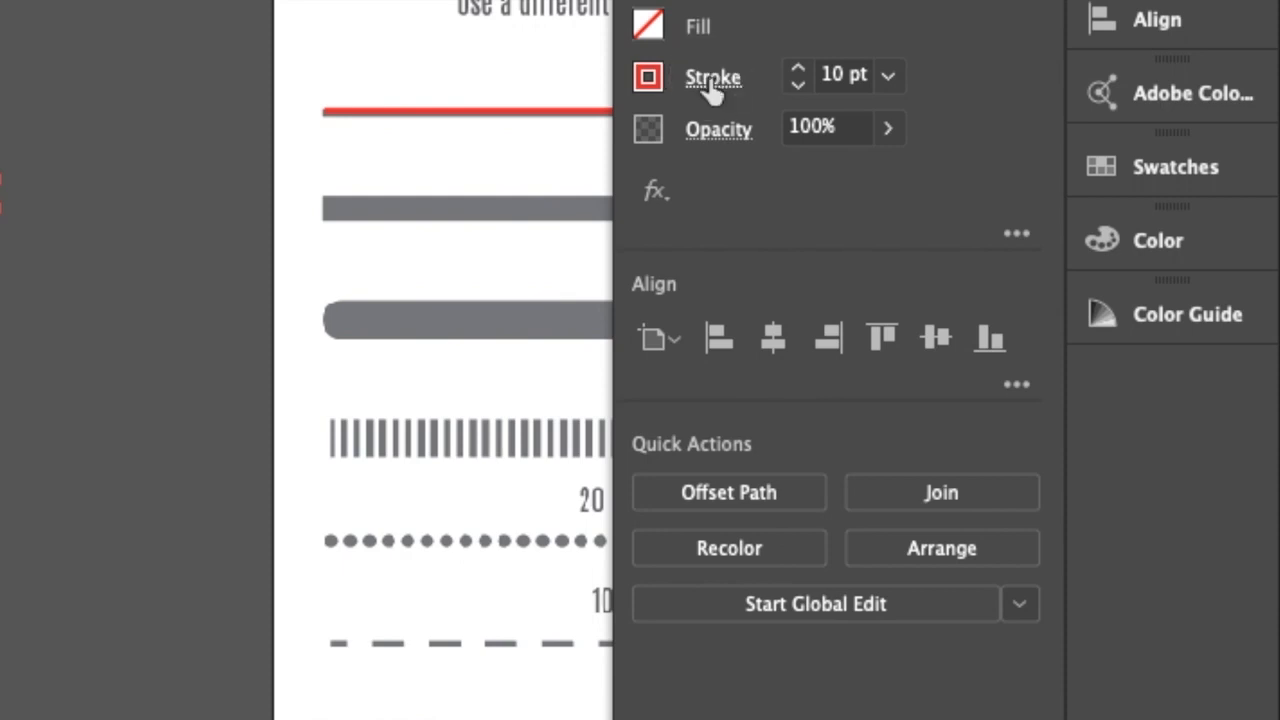
Step the practice line's stroke weight up and down in the stroke options, ending at 33 pt
{"action": "left_click", "coordinate": [712, 80]}
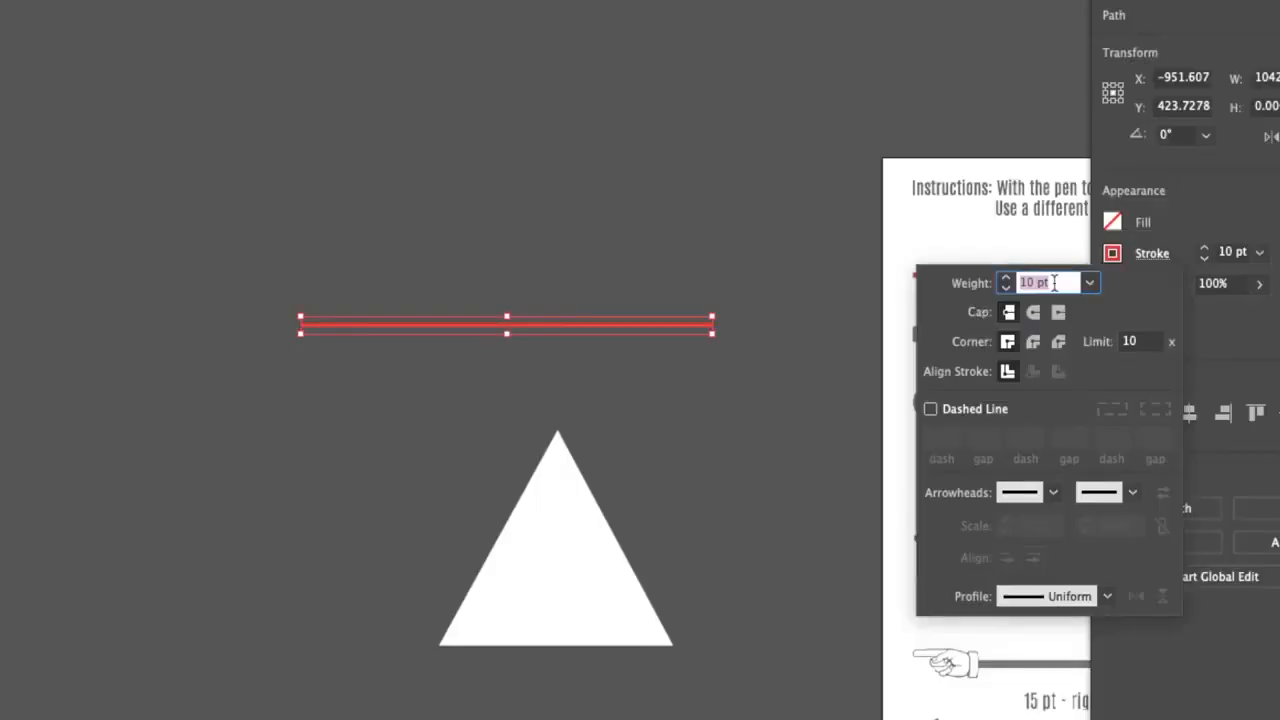
{"action": "key", "text": "Down"}
{"action": "key", "text": "Down"}
{"action": "key", "text": "Down"}
{"action": "key", "text": "Up"}
{"action": "key", "text": "Up"}
{"action": "key", "text": "Up"}
{"action": "key", "text": "Up"}
{"action": "key", "text": "Up"}
{"action": "key", "text": "Up"}
{"action": "key", "text": "Up"}
{"action": "key", "text": "Up"}
{"action": "key", "text": "Up"}
{"action": "key", "text": "Up"}
{"action": "key", "text": "Up"}
{"action": "key", "text": "Up"}
{"action": "key", "text": "Up"}
{"action": "key", "text": "Up"}
{"action": "key", "text": "Up"}
{"action": "key", "text": "Up"}
{"action": "key", "text": "Up"}
{"action": "key", "text": "Up"}
{"action": "key", "text": "Up"}
{"action": "key", "text": "Up"}
{"action": "key", "text": "Up"}
{"action": "key", "text": "Up"}
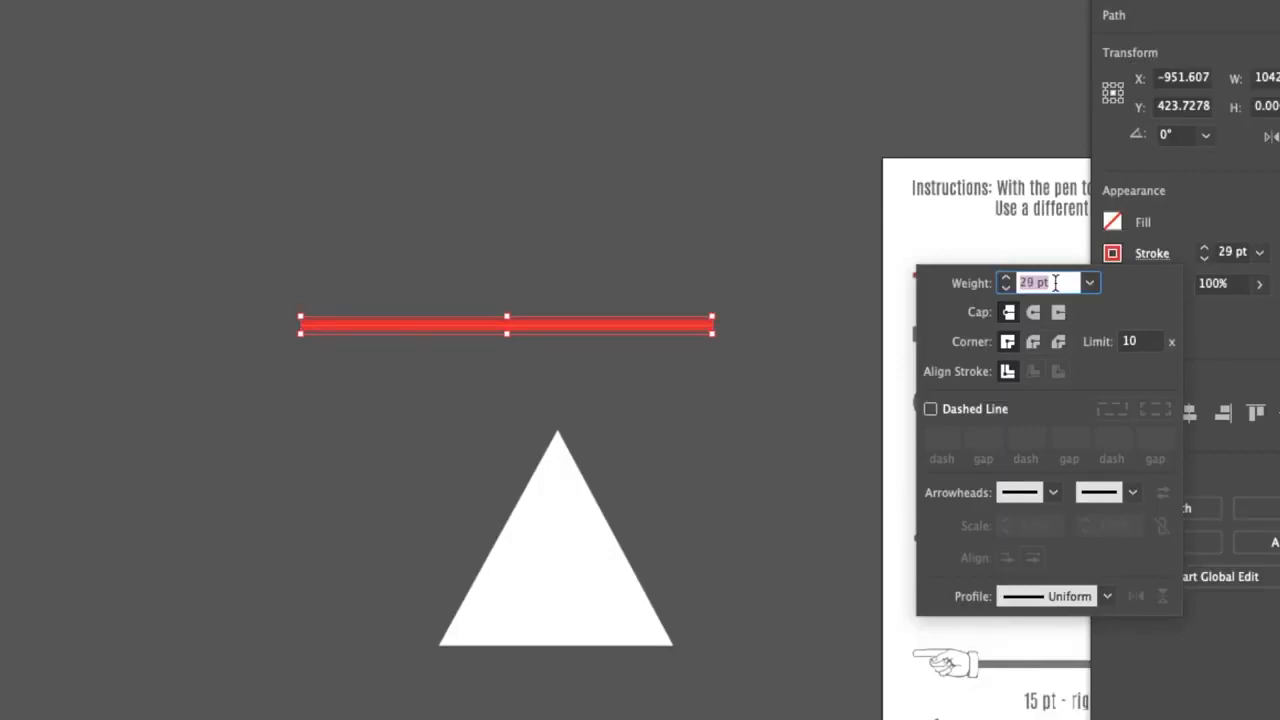
{"action": "key", "text": "Down"}
{"action": "key", "text": "Down"}
{"action": "key", "text": "Down"}
{"action": "key", "text": "Down"}
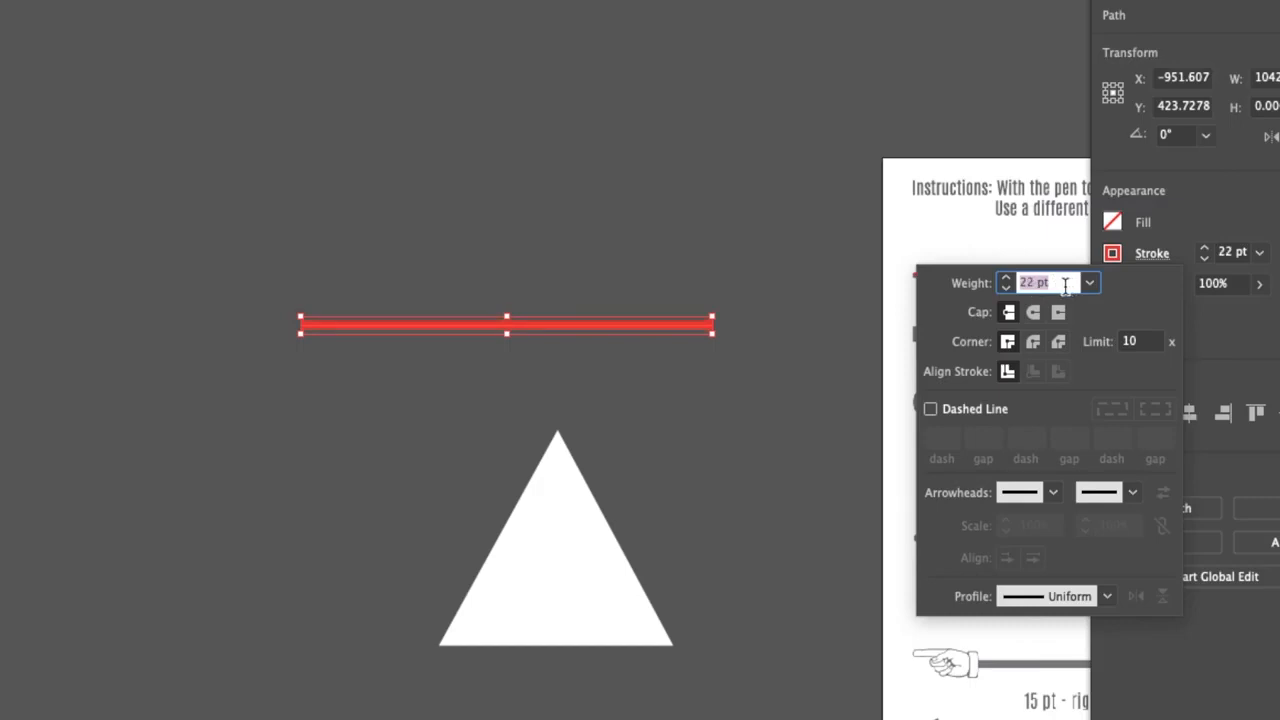
{"action": "left_click", "coordinate": [1007, 280]}
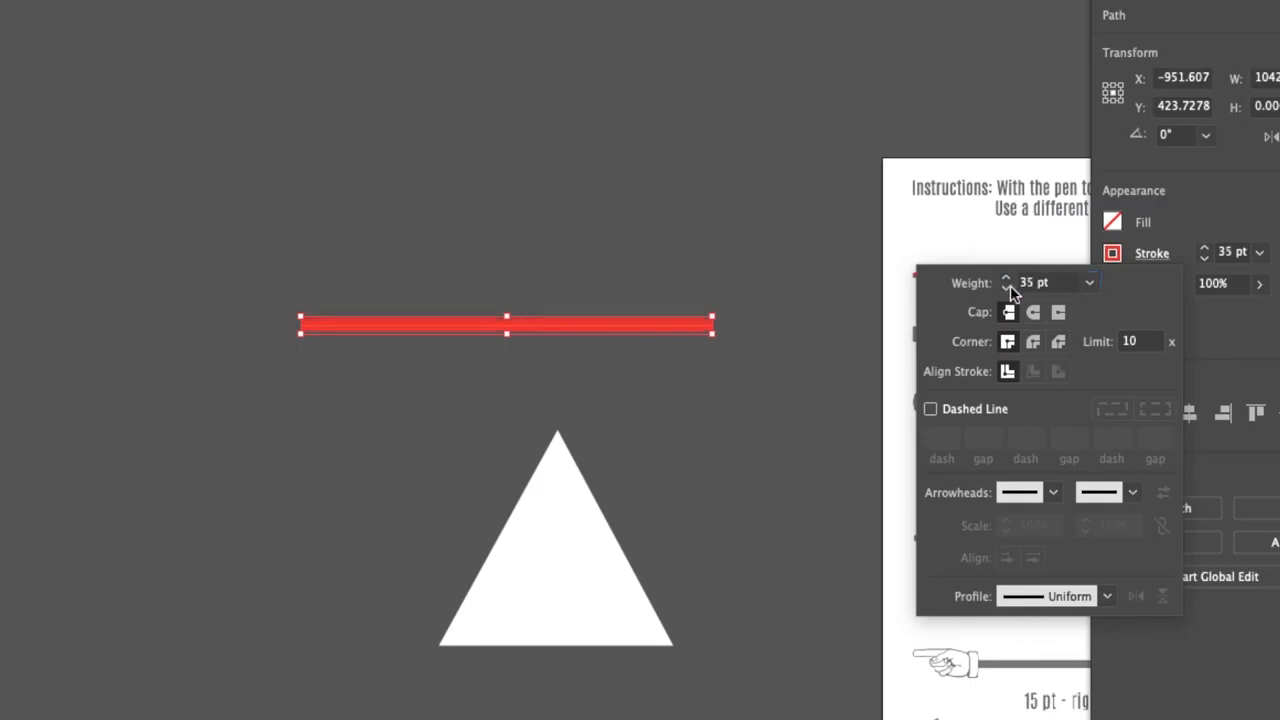
{"action": "left_click_drag", "start_coordinate": [1009, 290], "coordinate": [1009, 290]}
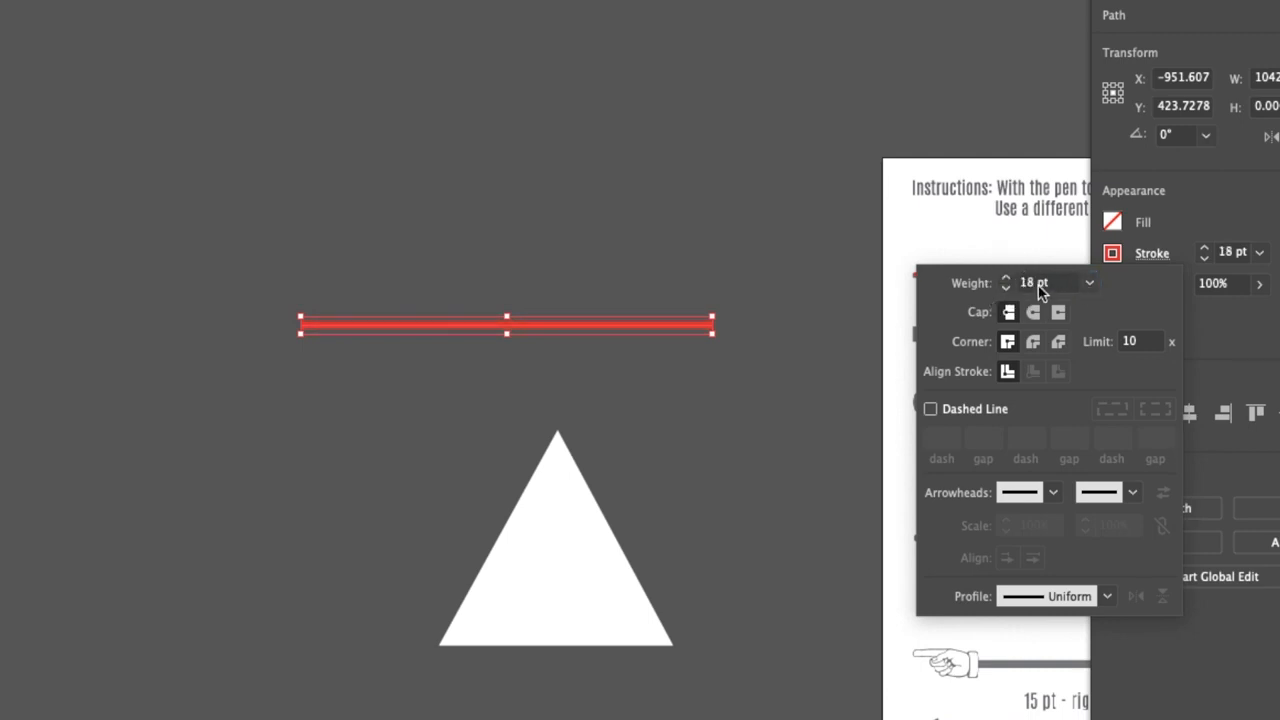
{"action": "left_click", "coordinate": [1040, 287]}
{"action": "scroll", "coordinate": [1037, 286], "scroll_direction": "down", "scroll_amount": 18}
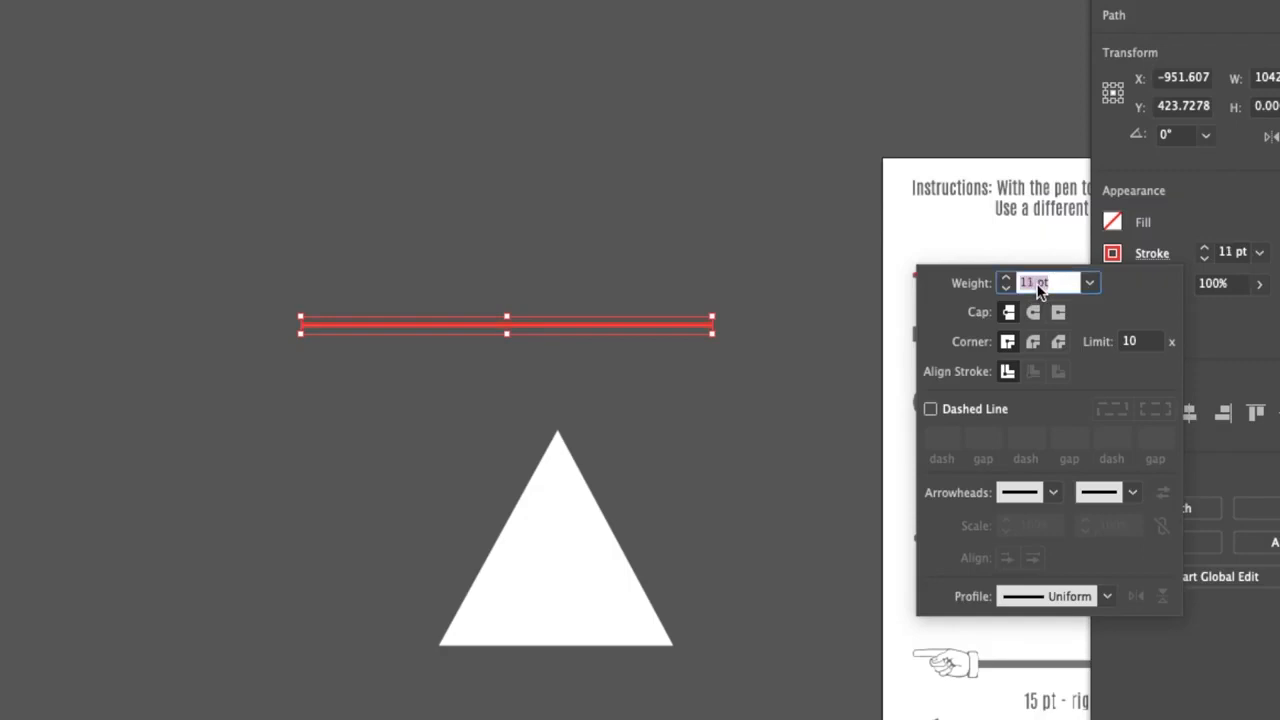
{"action": "scroll", "coordinate": [1037, 289], "scroll_direction": "up", "scroll_amount": 20}
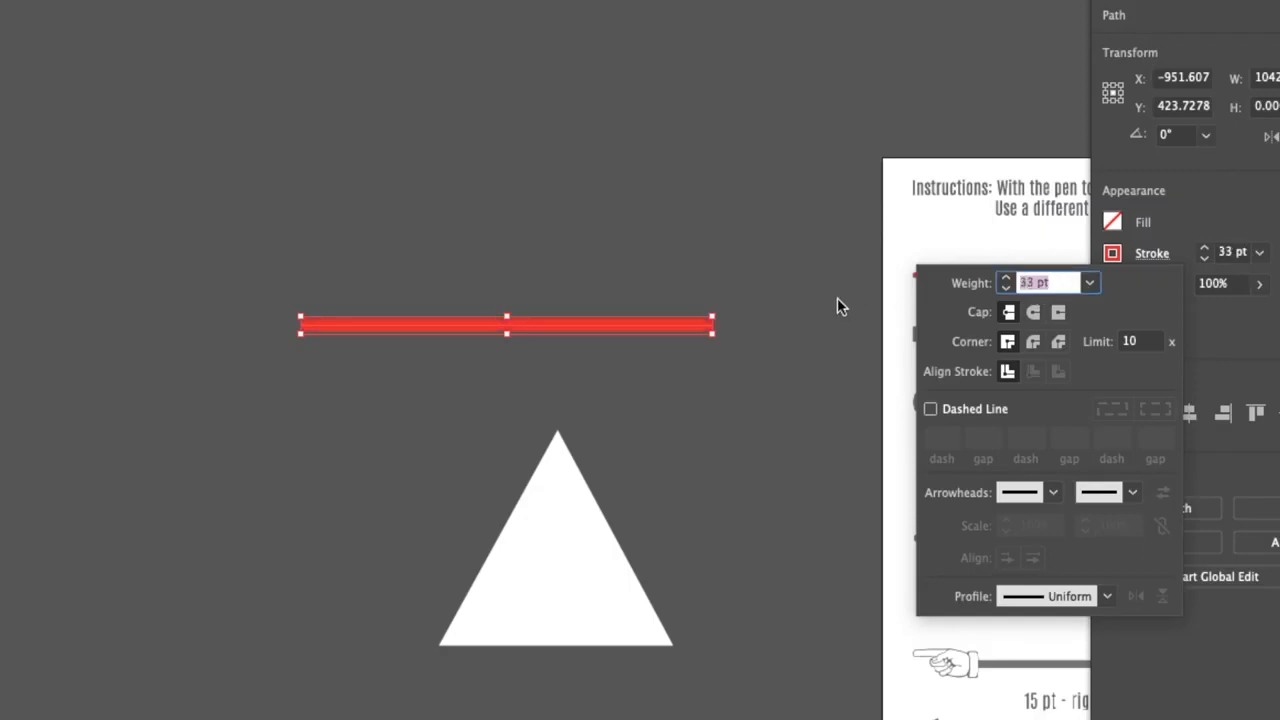
{"action": "key", "text": "Escape"}
Compare the round and projecting caps on the practice line's end and leave it with a round cap
{"action": "scroll", "coordinate": [739, 320], "scroll_direction": "up", "scroll_amount": 6}
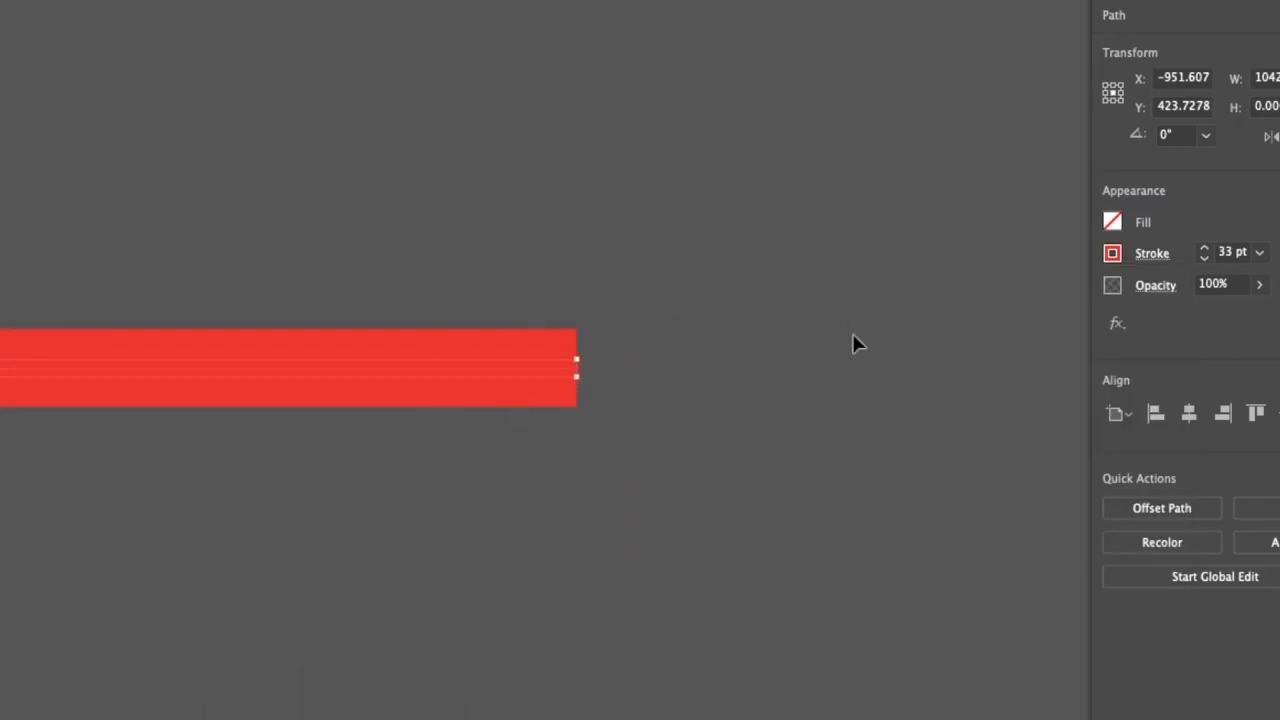
{"action": "left_click", "coordinate": [1158, 255]}
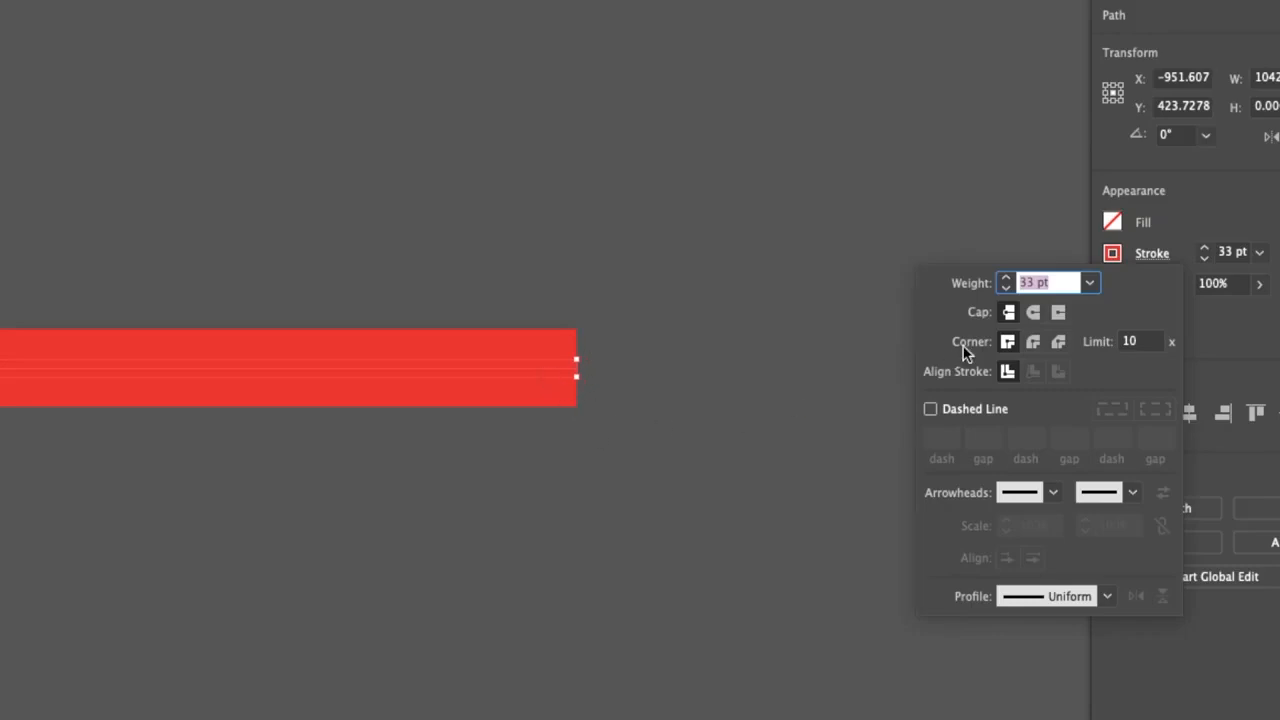
{"action": "left_click", "coordinate": [1034, 313]}
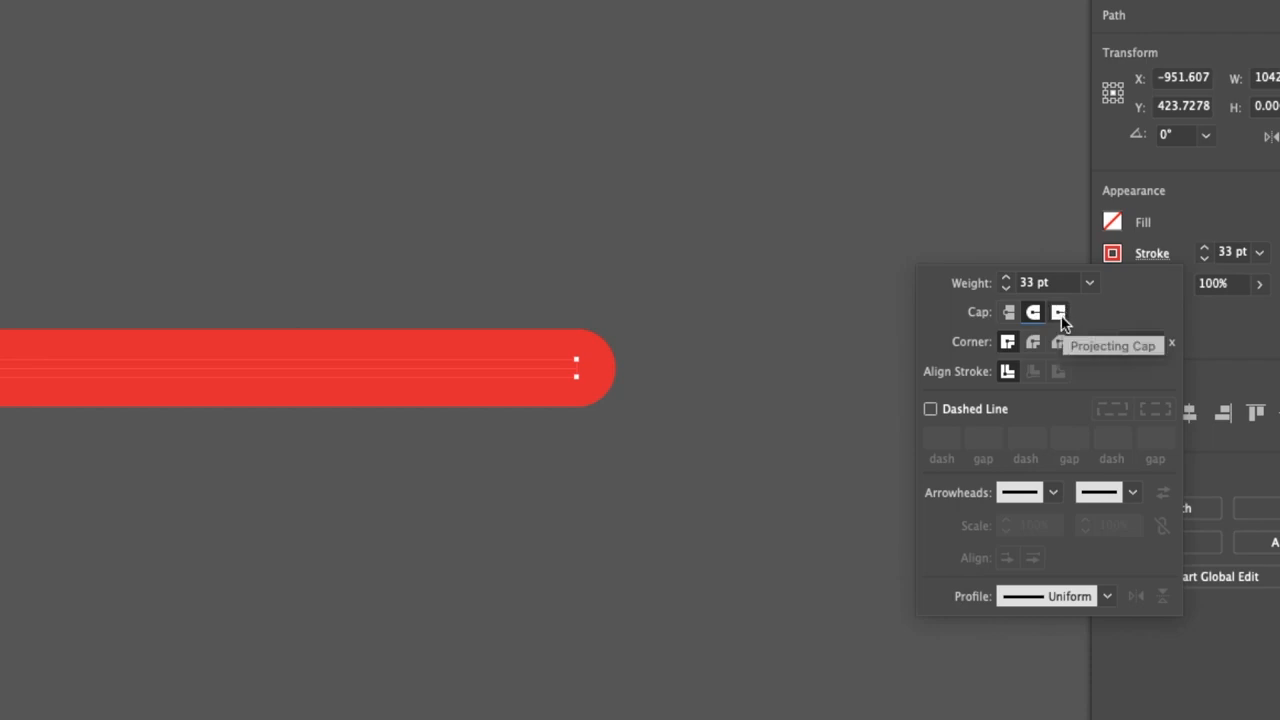
{"action": "left_click", "coordinate": [1060, 314]}
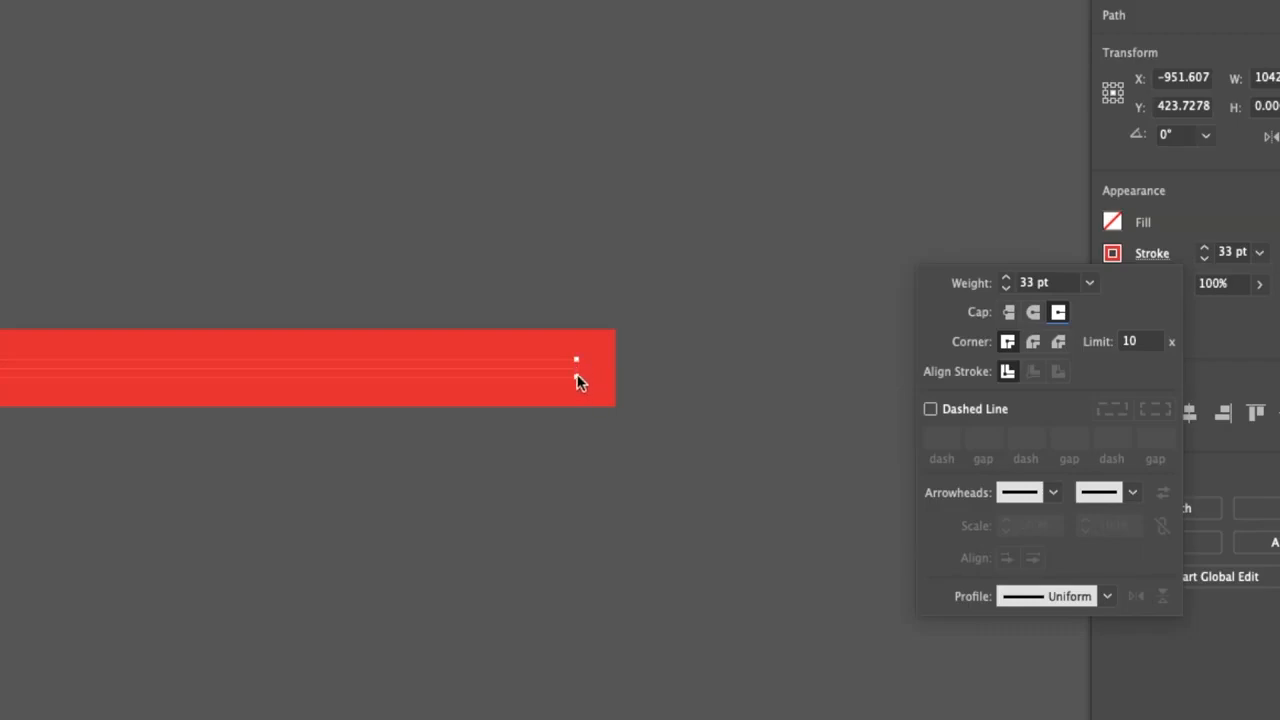
{"action": "left_click", "coordinate": [1033, 316]}
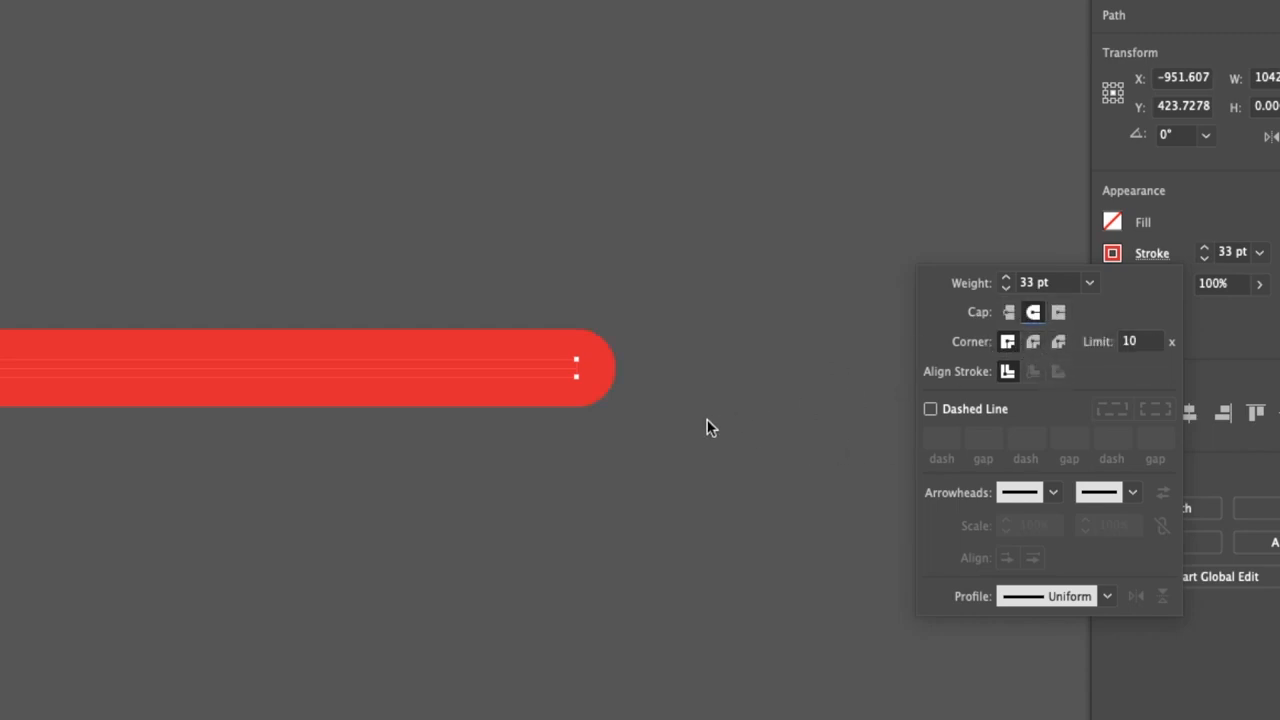
Give the triangle below the practice line no fill and an orange-red stroke
{"action": "left_click", "coordinate": [645, 469]}
{"action": "scroll", "coordinate": [630, 473], "scroll_direction": "down", "scroll_amount": 2}
{"action": "left_click_drag", "start_coordinate": [564, 575], "coordinate": [722, 323]}
{"action": "left_click_drag", "start_coordinate": [649, 411], "coordinate": [746, 257]}
{"action": "left_click_drag", "start_coordinate": [729, 317], "coordinate": [731, 237]}
{"action": "left_click", "coordinate": [514, 355]}
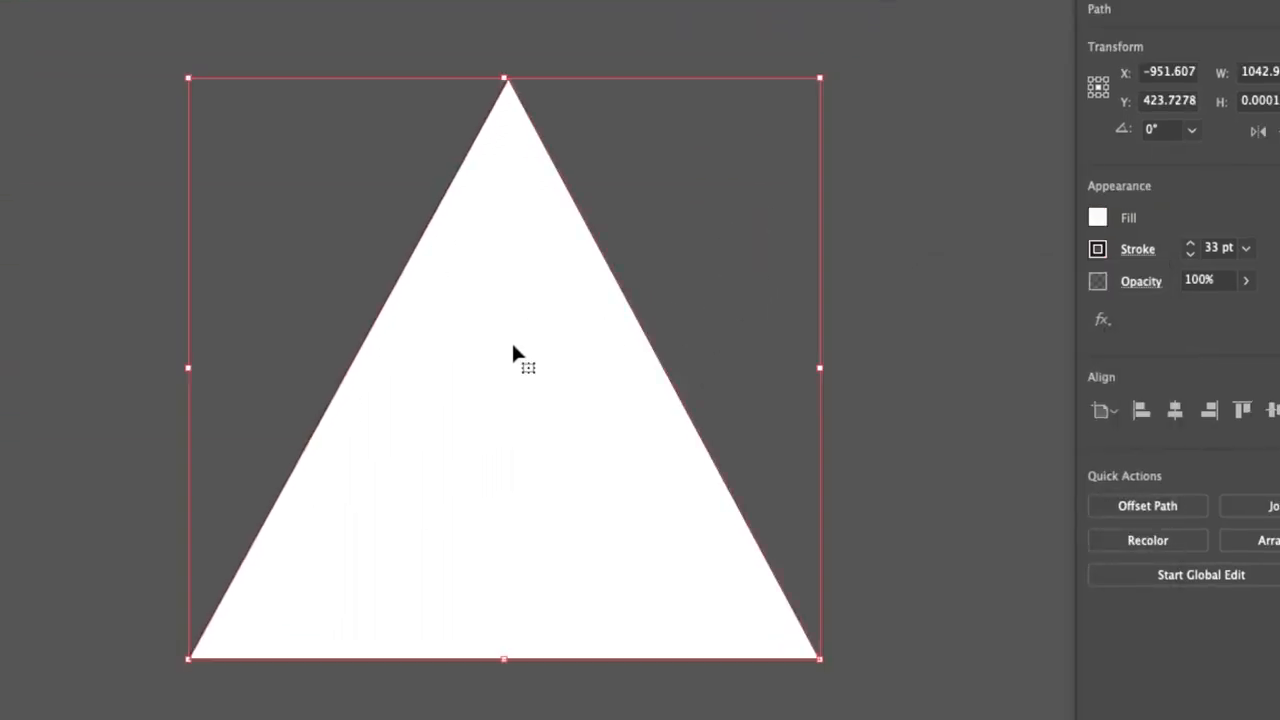
{"action": "left_click", "coordinate": [1108, 219]}
{"action": "left_click", "coordinate": [851, 299]}
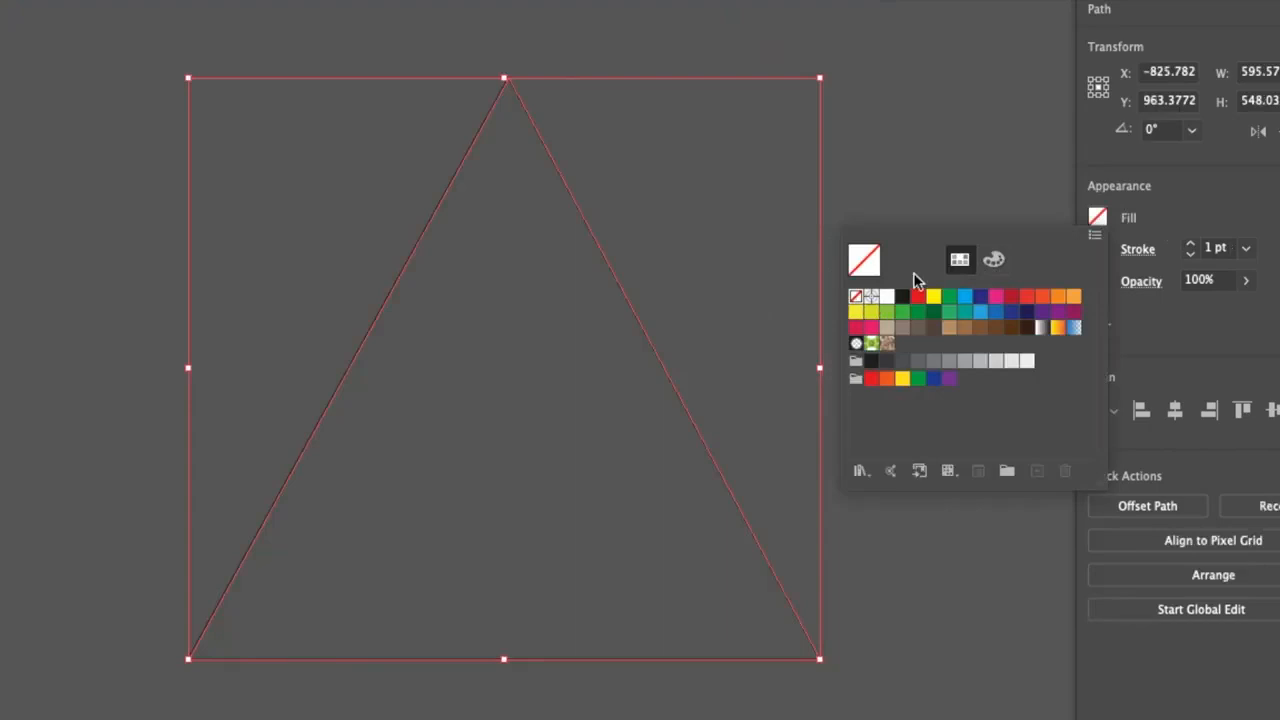
{"action": "left_click", "coordinate": [1100, 250]}
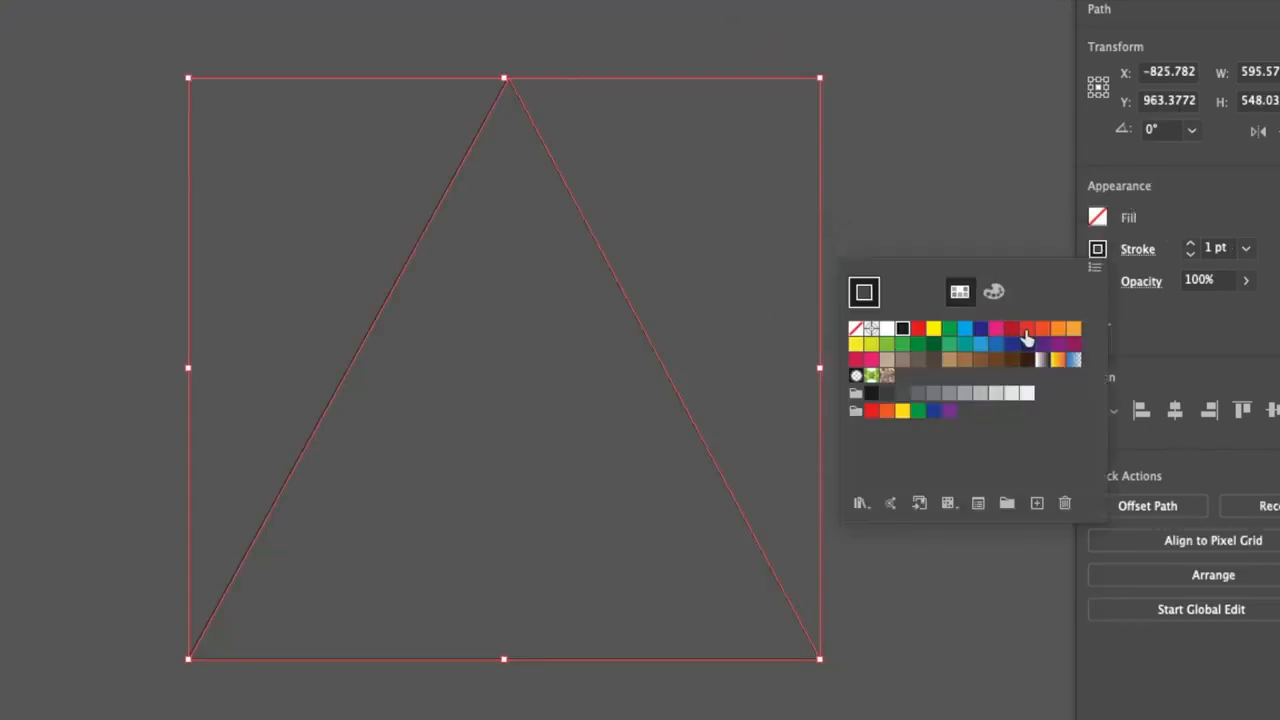
{"action": "left_click", "coordinate": [1043, 333]}
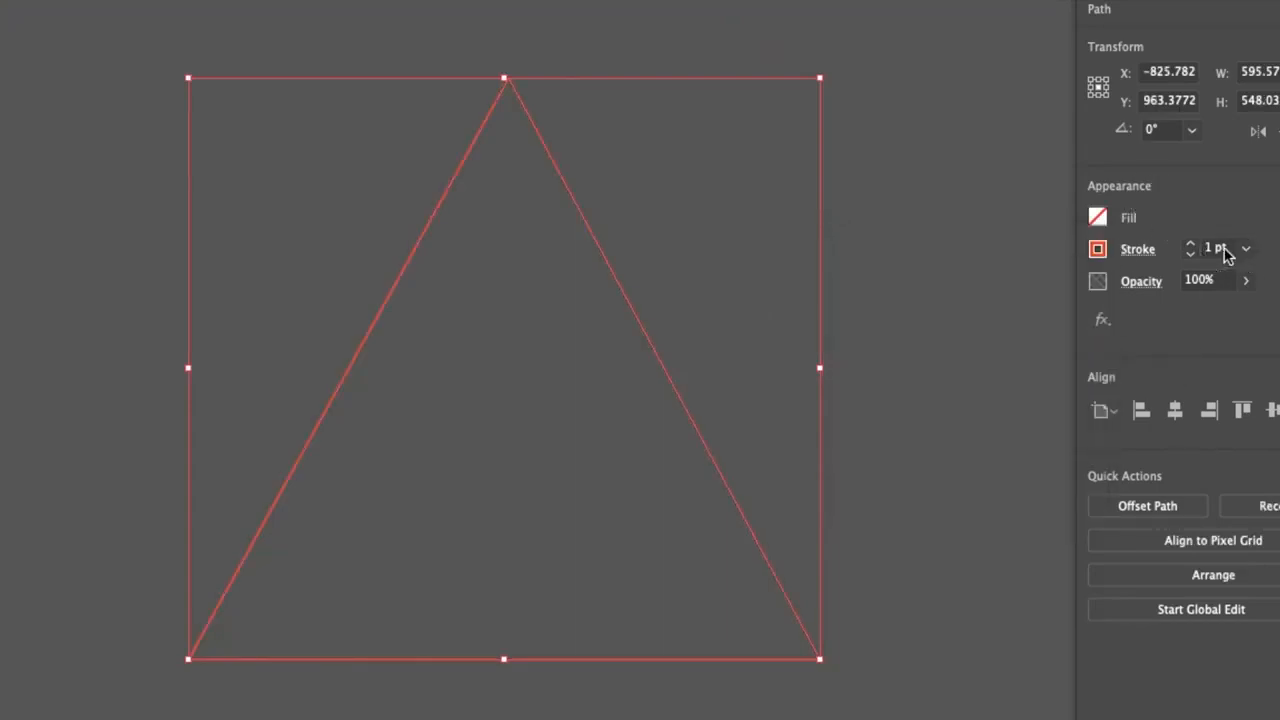
Increase the triangle's stroke weight to 23 pt and change its stroke color to green
{"action": "left_click", "coordinate": [1130, 252]}
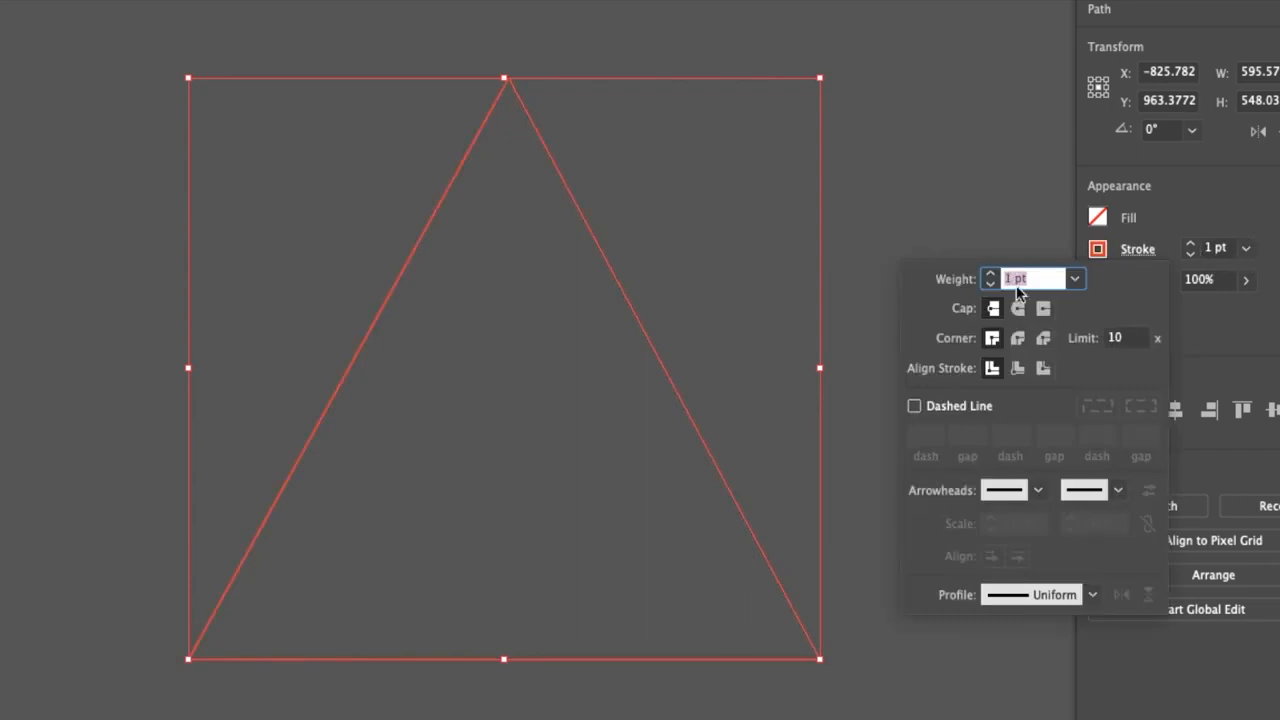
{"action": "type", "text": "14"}
{"action": "key", "text": "Return"}
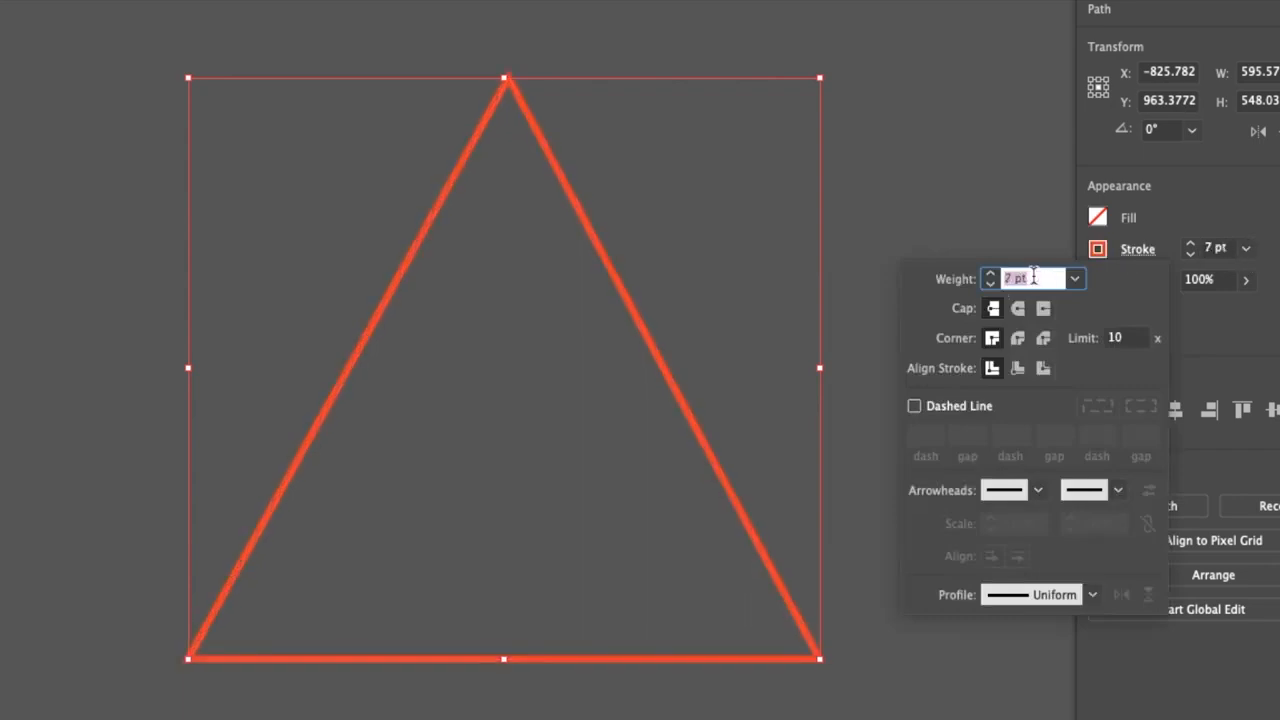
{"action": "key", "text": "Up"}
{"action": "key", "text": "Up"}
{"action": "key", "text": "Up"}
{"action": "key", "text": "Up"}
{"action": "key", "text": "Up"}
{"action": "key", "text": "Up"}
{"action": "key", "text": "Up"}
{"action": "key", "text": "Up"}
{"action": "key", "text": "Up"}
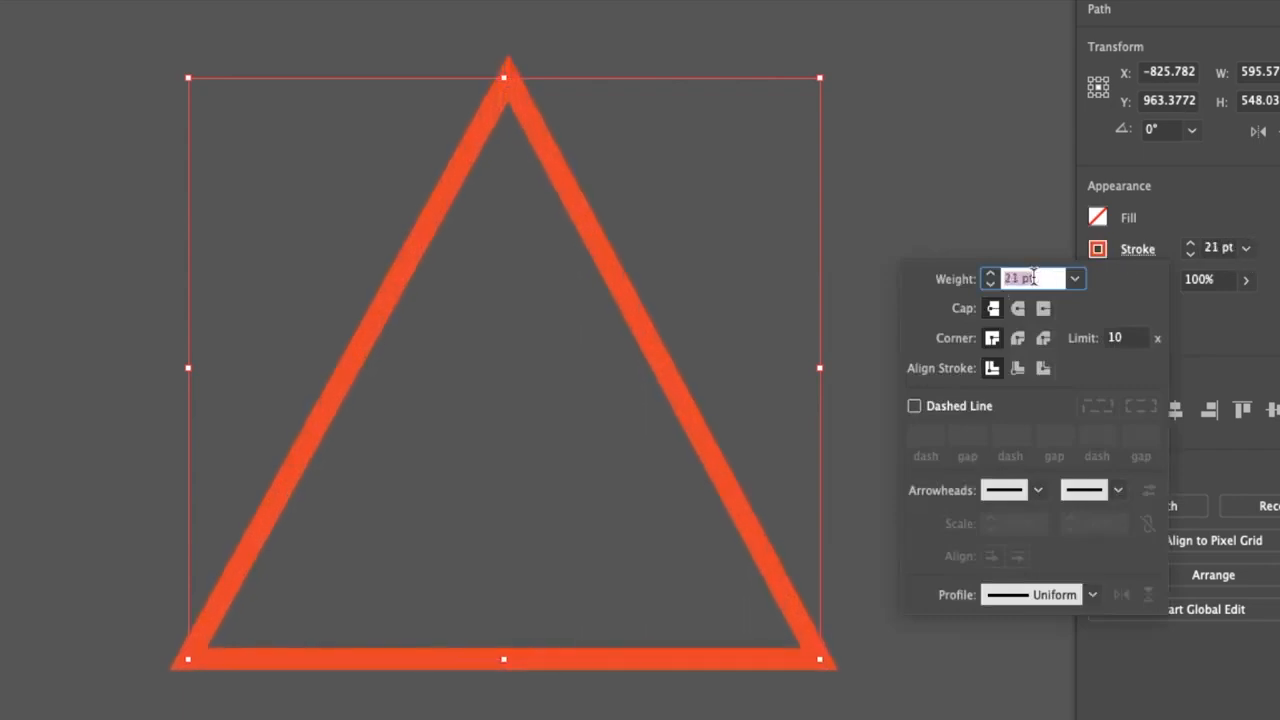
{"action": "left_click", "coordinate": [1097, 249]}
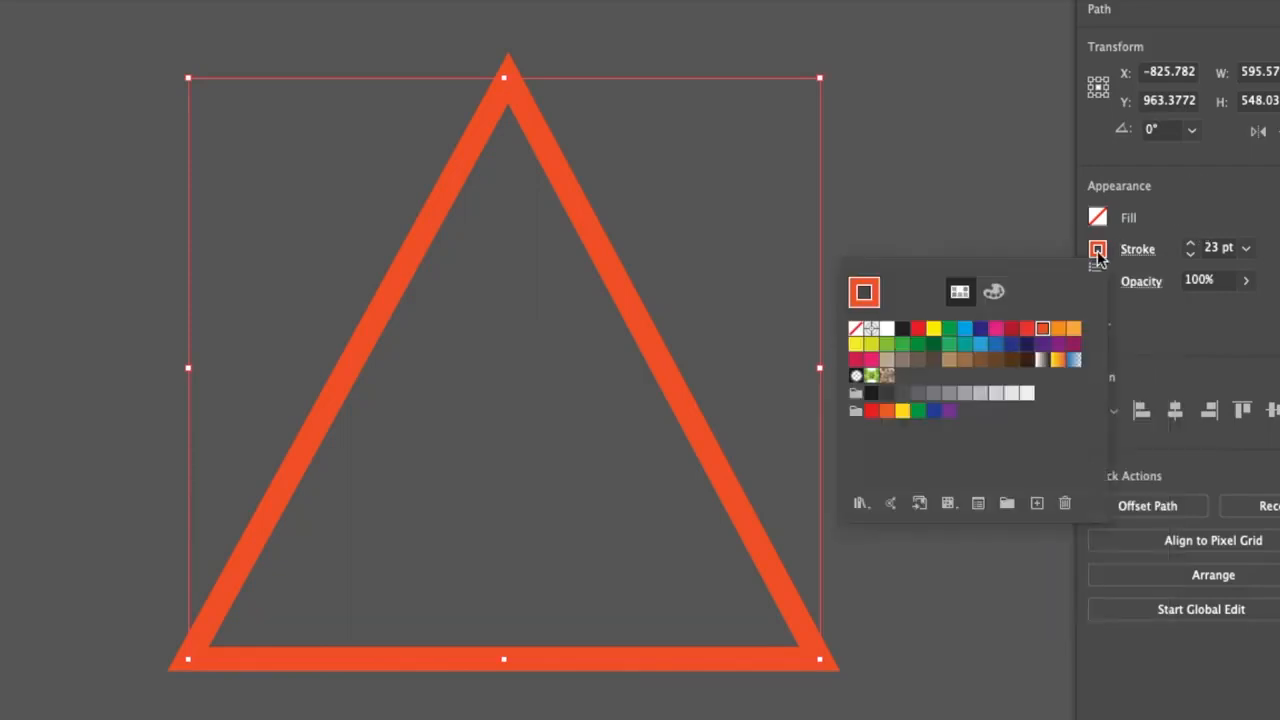
{"action": "left_click", "coordinate": [949, 329]}
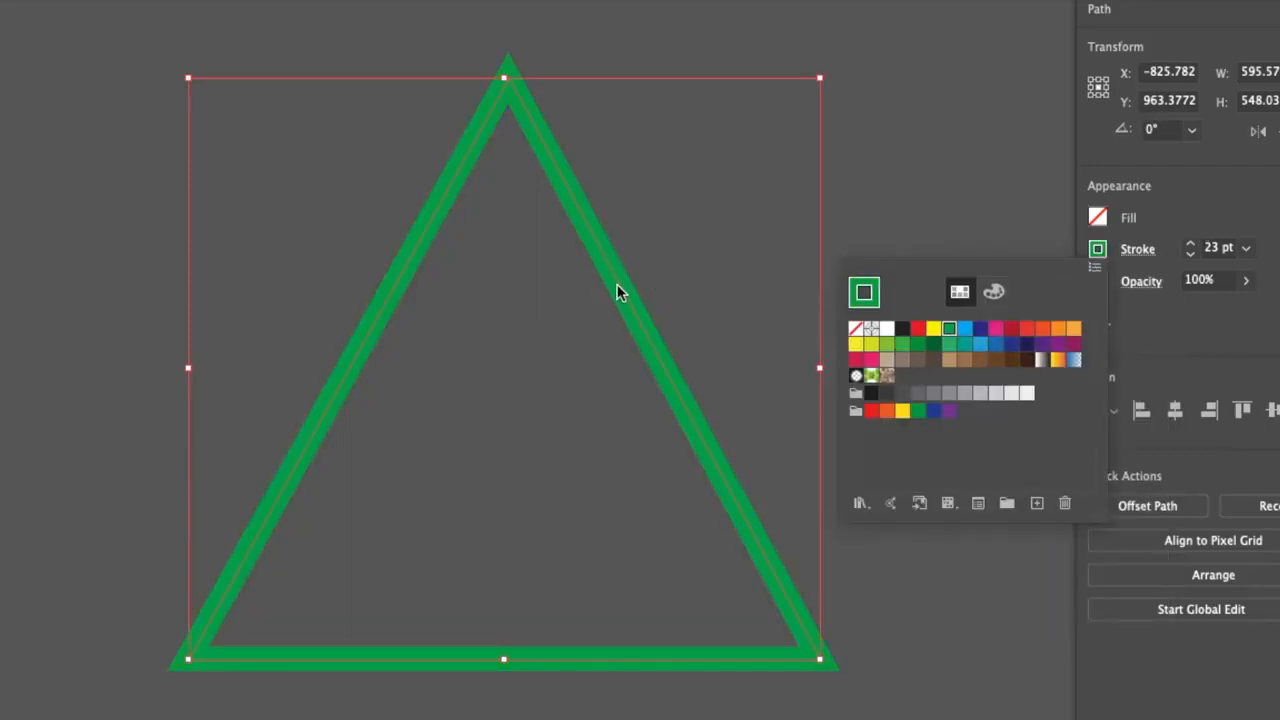
Try the round cap on the closed triangle's stroke and restore the butt cap
{"action": "left_click", "coordinate": [1142, 250]}
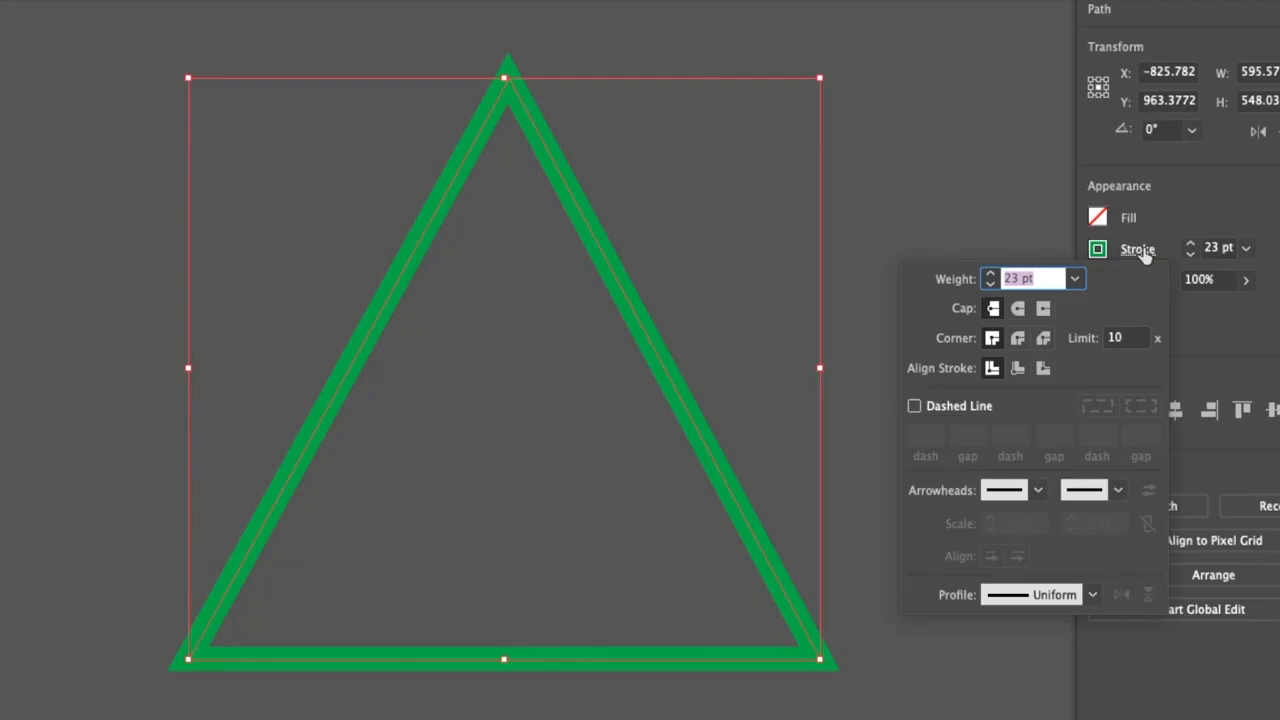
{"action": "left_click", "coordinate": [1018, 309]}
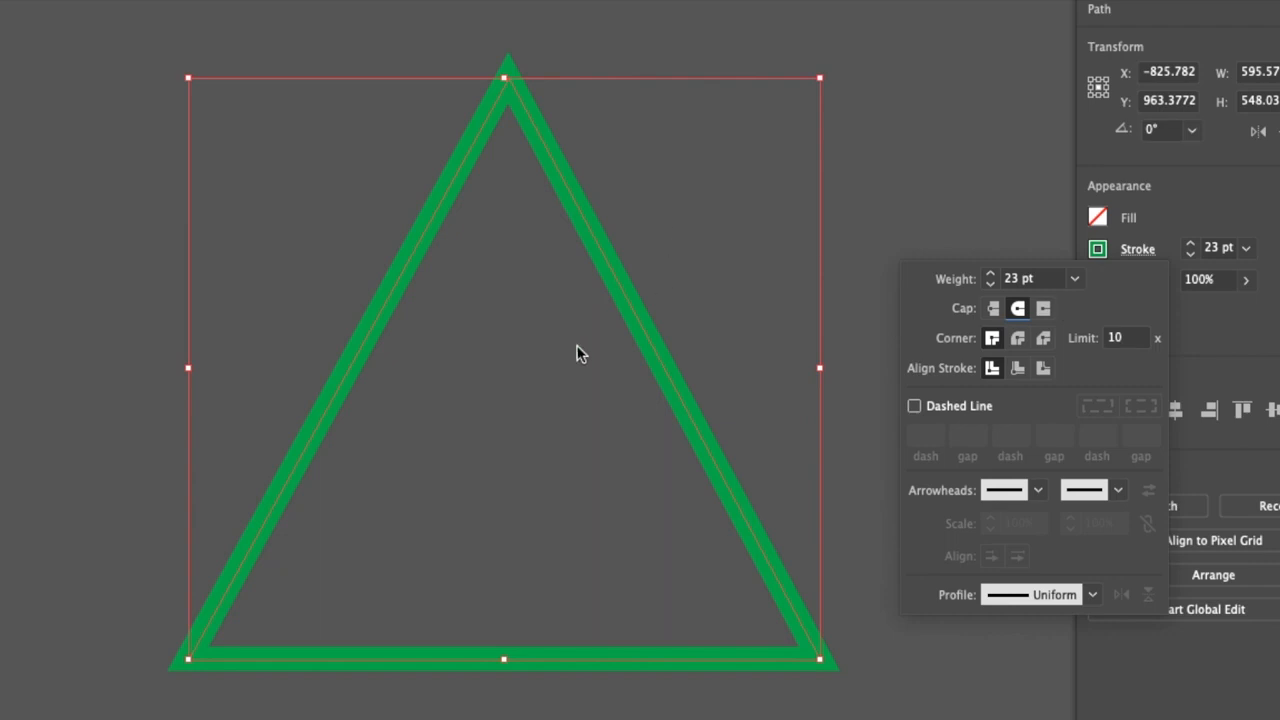
{"action": "left_click", "coordinate": [993, 308]}
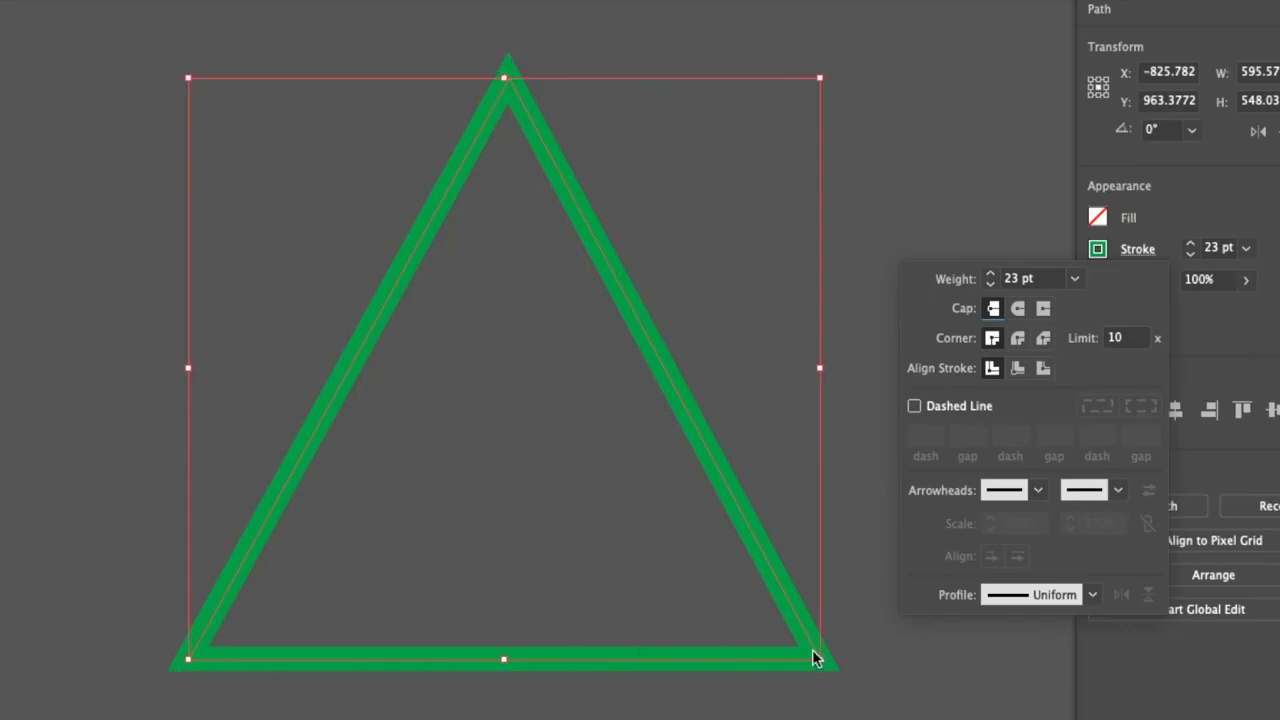
Try the round and bevel joins on the triangle's corners and restore the miter join
{"action": "left_click", "coordinate": [1019, 341]}
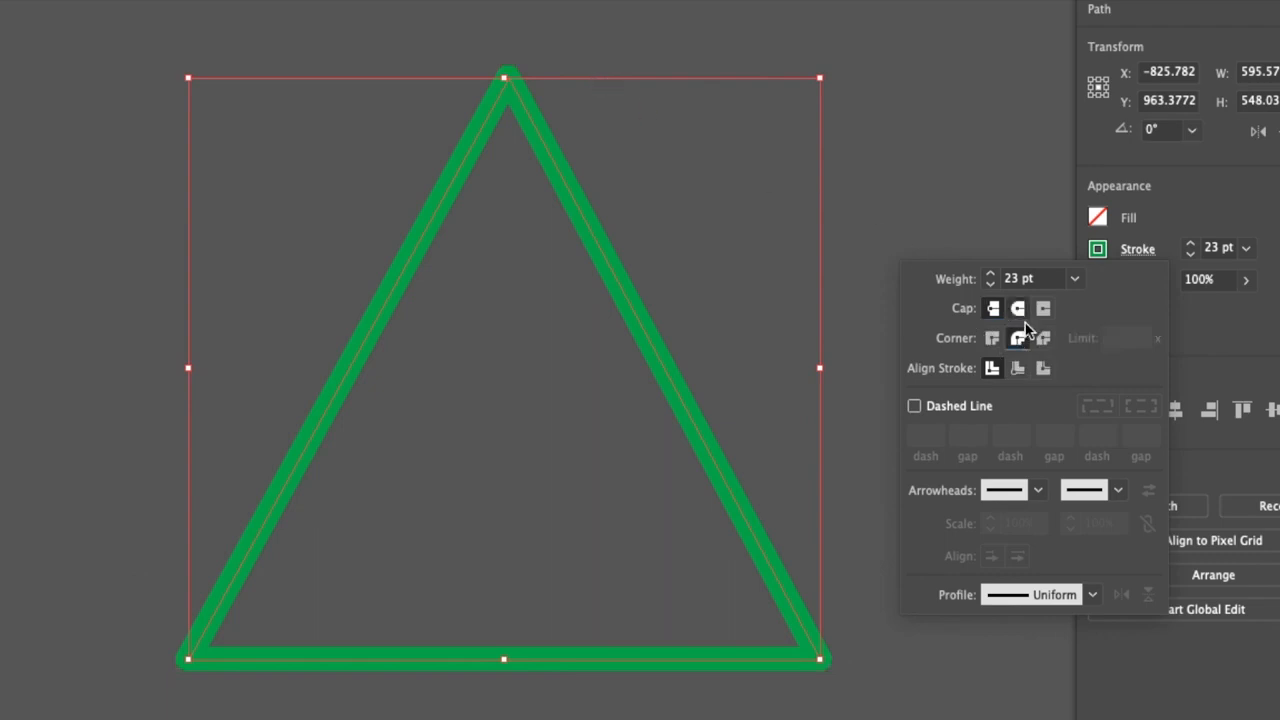
{"action": "left_click", "coordinate": [1046, 339]}
{"action": "left_click", "coordinate": [996, 339]}
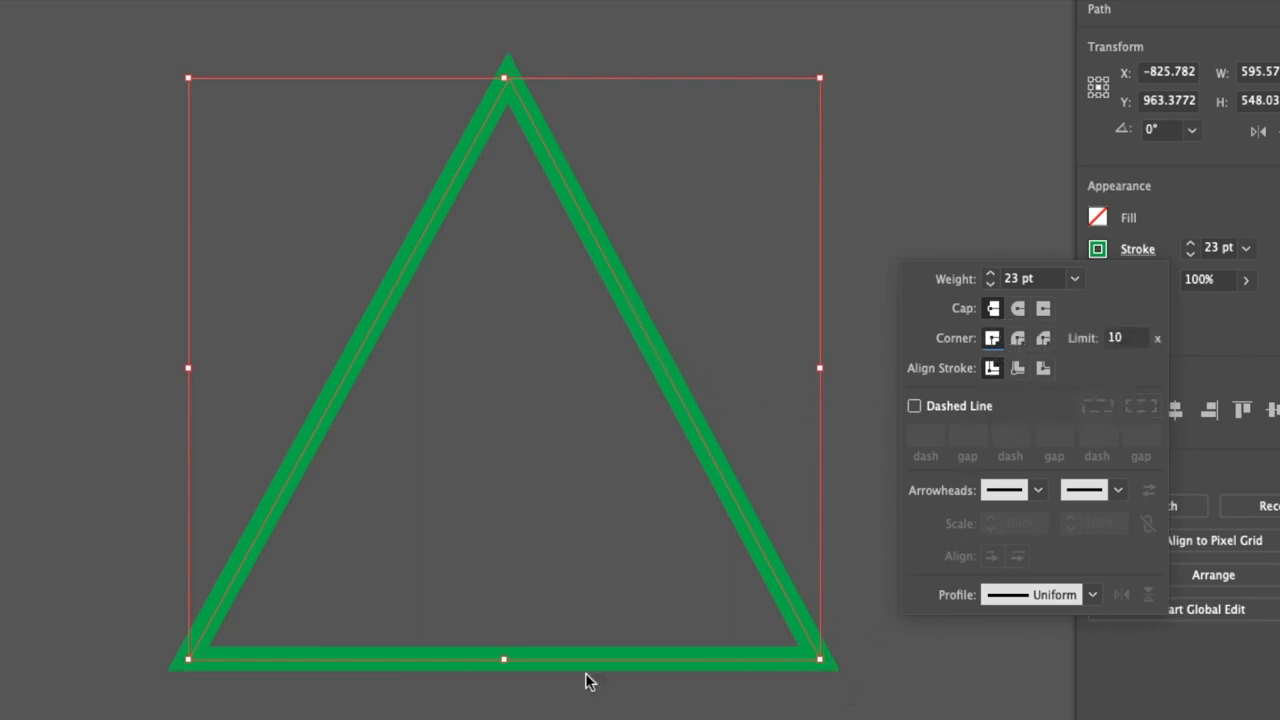
Try aligning the triangle's stroke to the inside and outside of its path and restore center alignment
{"action": "left_click", "coordinate": [1018, 369]}
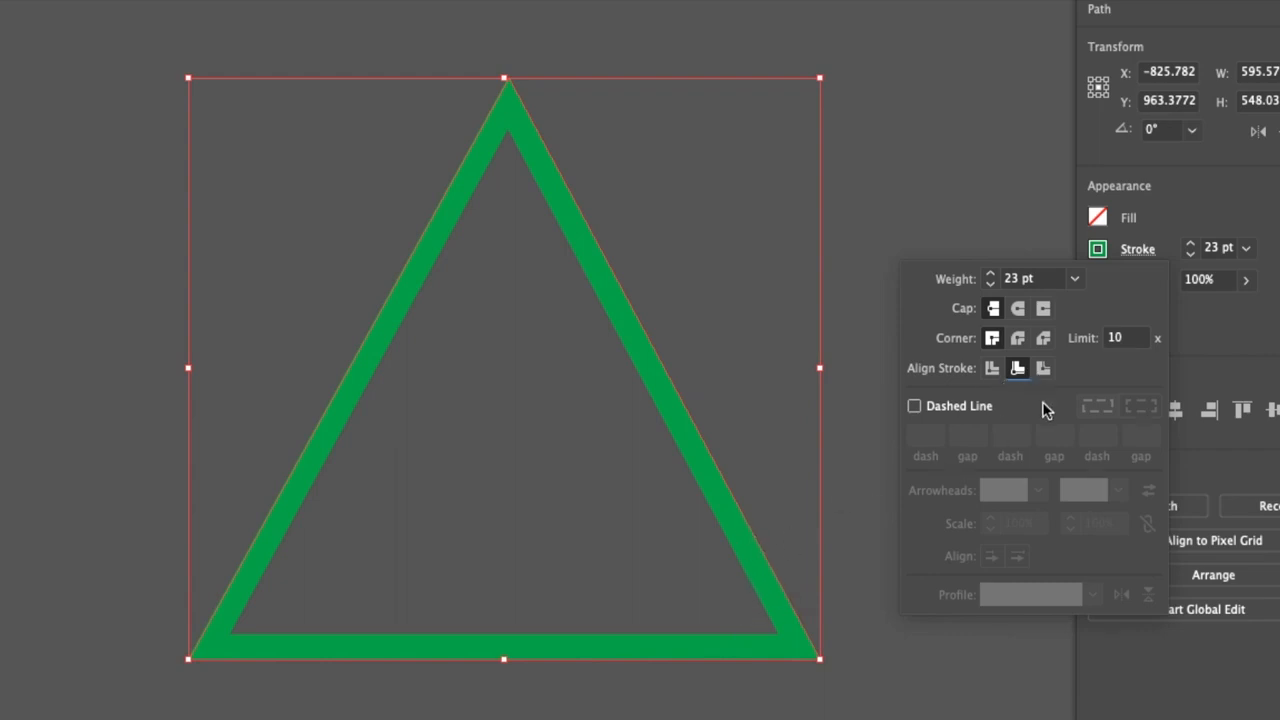
{"action": "left_click", "coordinate": [1043, 369]}
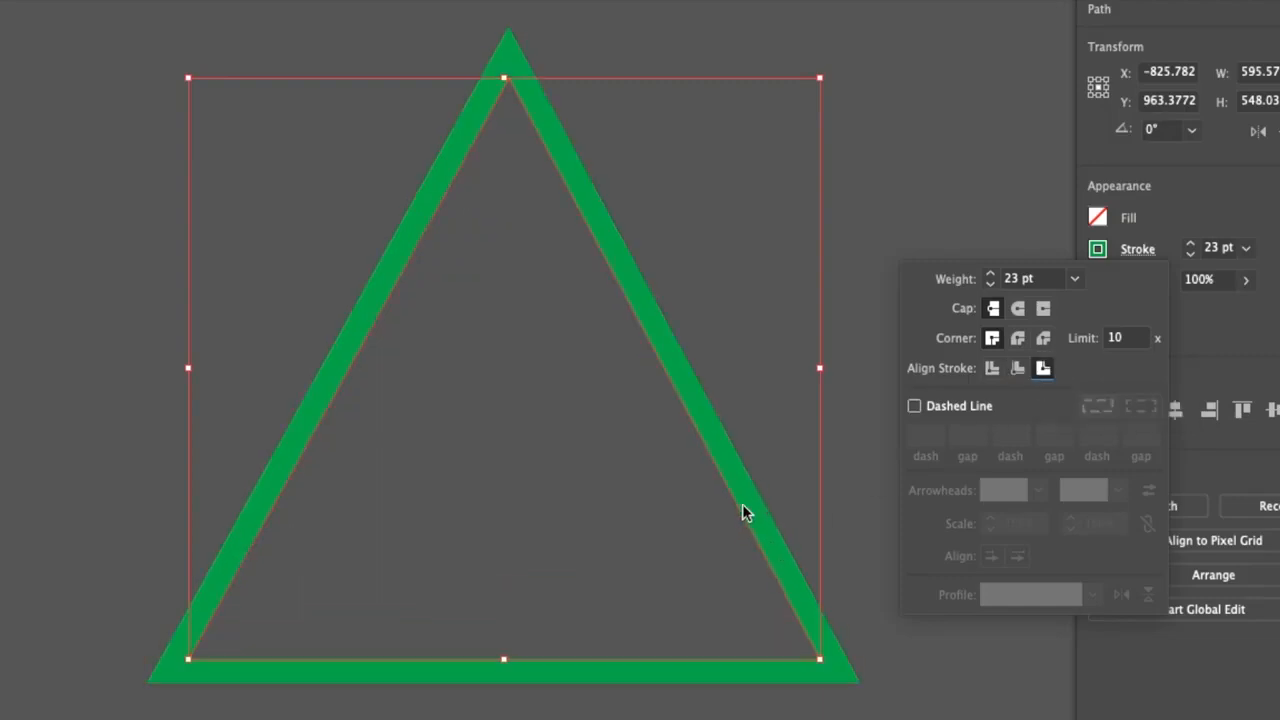
{"action": "left_click", "coordinate": [991, 369]}
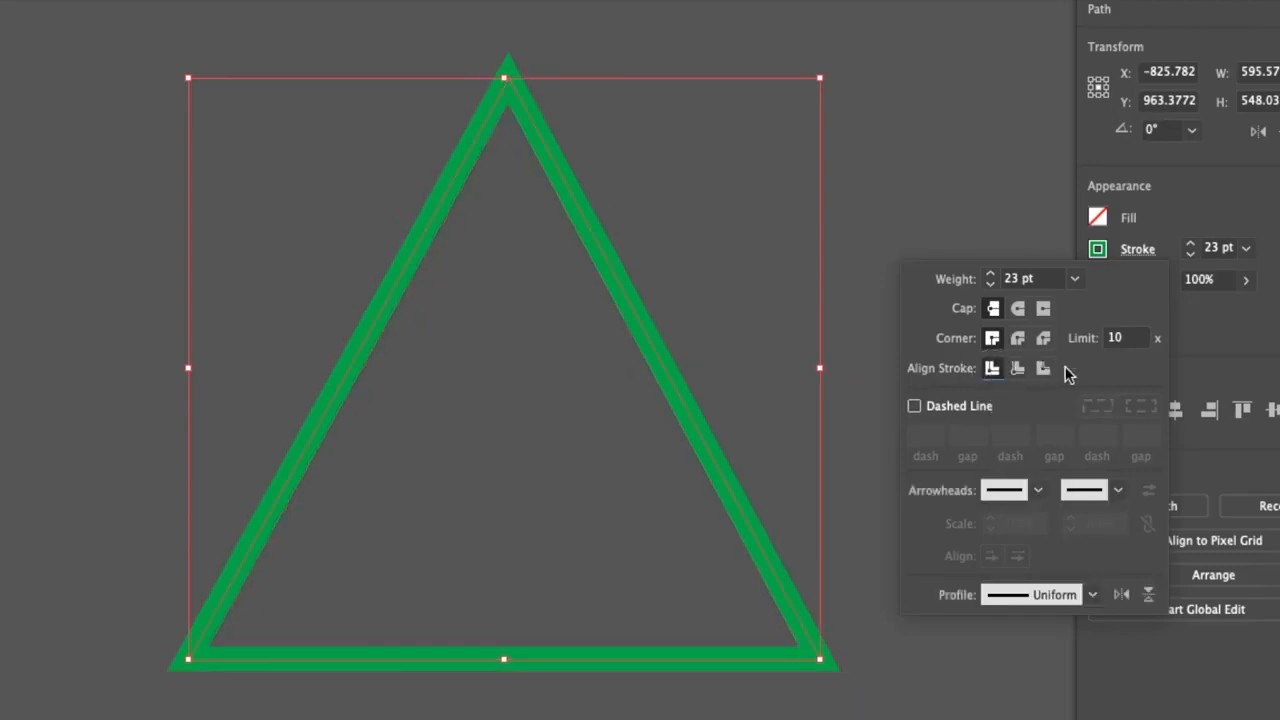
Change the red practice line's stroke color to light blue
{"action": "mouse_move", "coordinate": [653, 172]}
{"action": "left_mouse_down"}
{"action": "mouse_move", "coordinate": [694, 337]}
{"action": "mouse_move", "coordinate": [678, 590]}
{"action": "left_mouse_up"}
{"action": "left_click", "coordinate": [657, 209]}
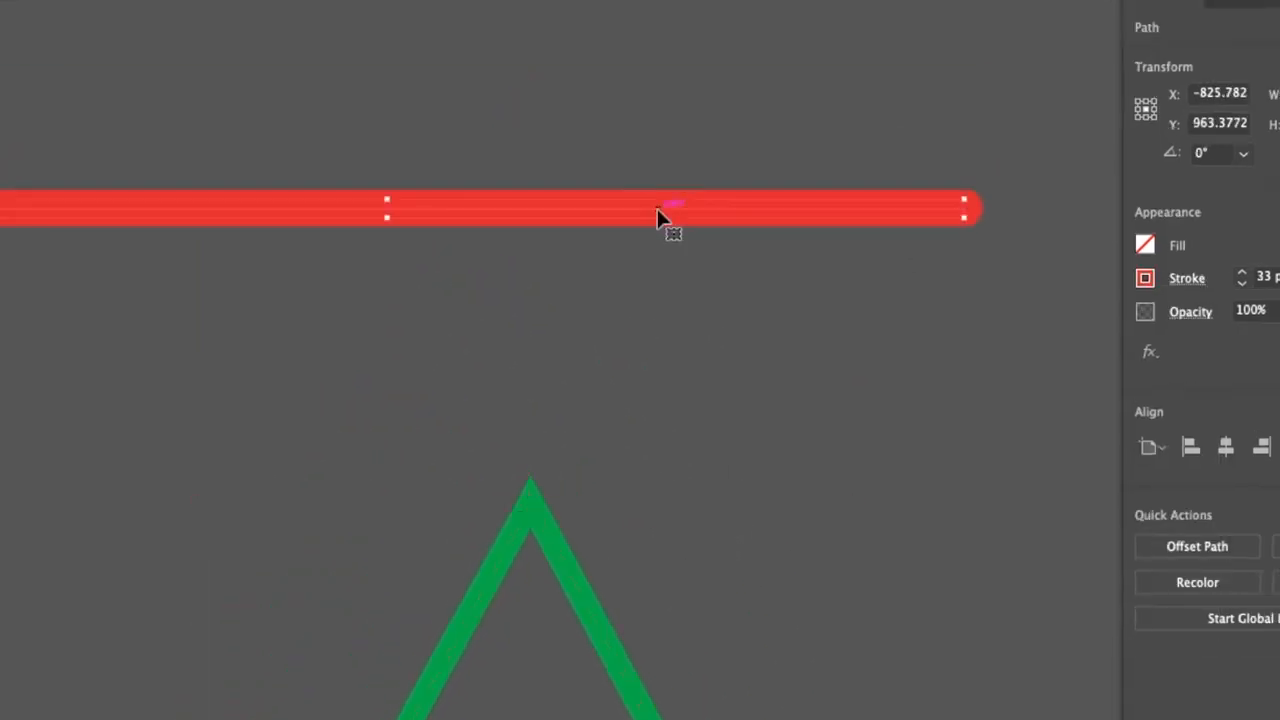
{"action": "left_click", "coordinate": [1145, 278]}
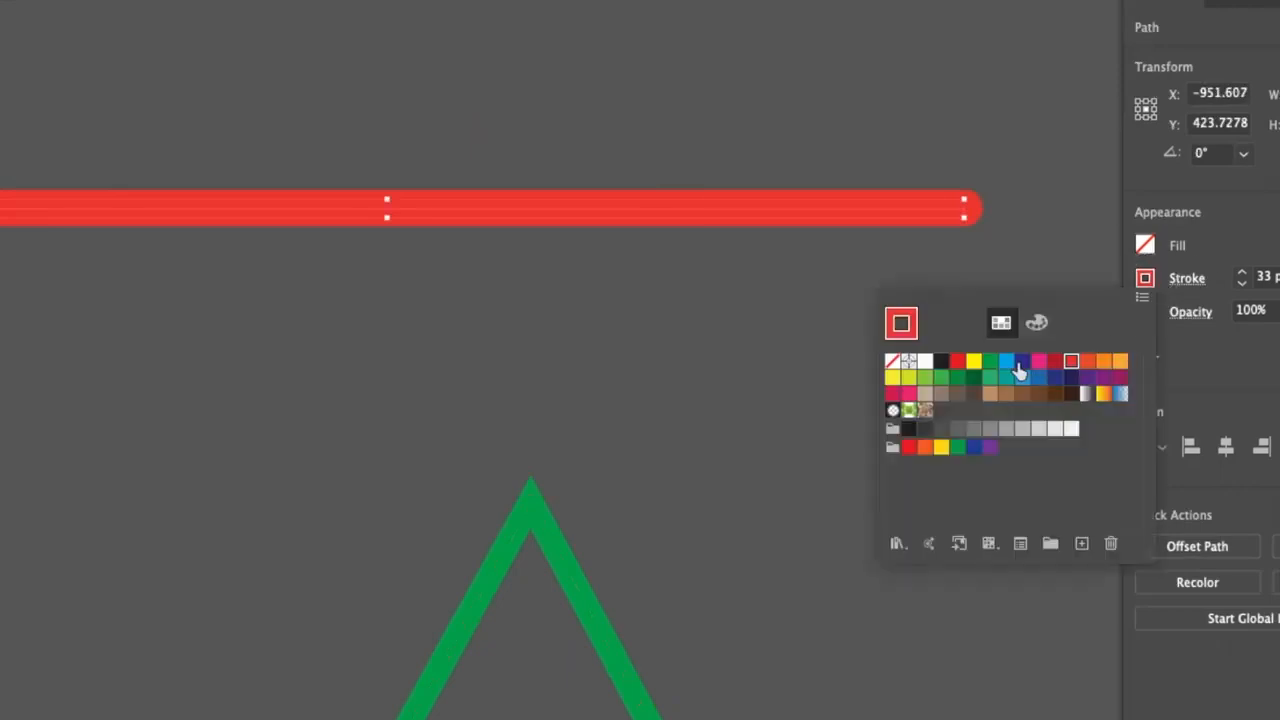
{"action": "left_click", "coordinate": [1010, 363]}
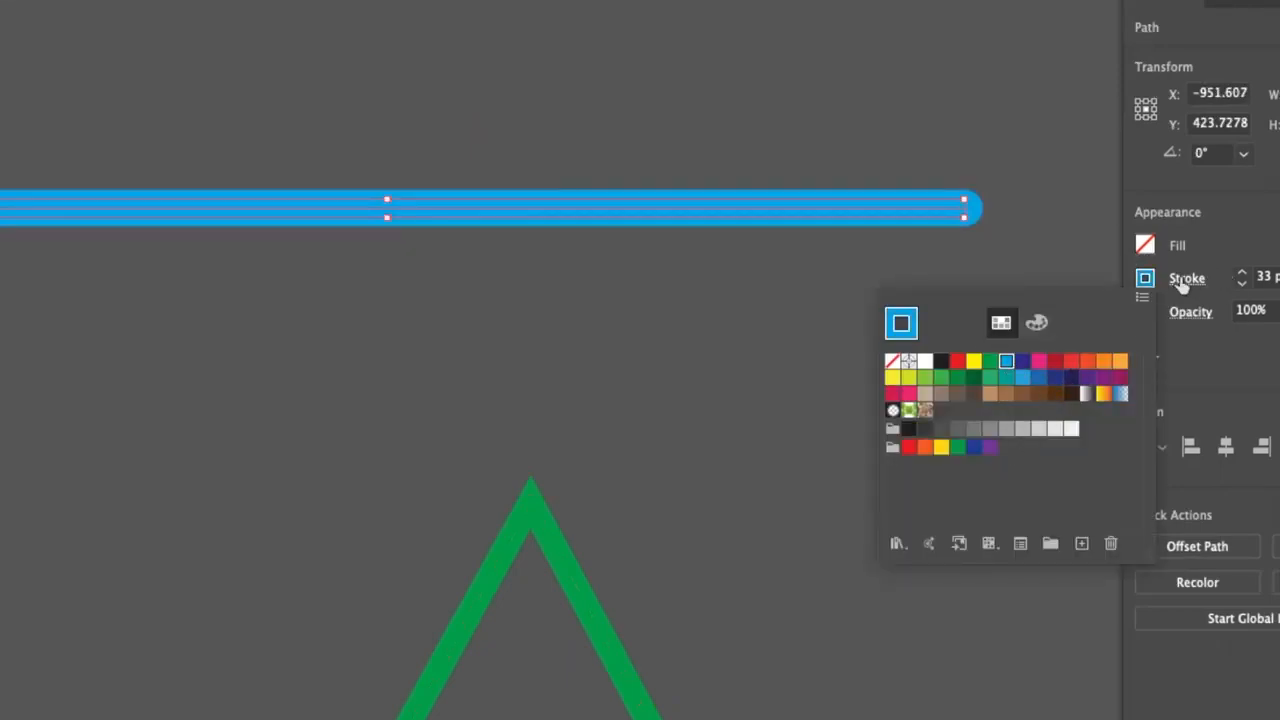
Compare the stroke options available for the open blue line with those for the closed green triangle
{"action": "left_click", "coordinate": [1184, 282]}
{"action": "left_click", "coordinate": [1185, 282]}
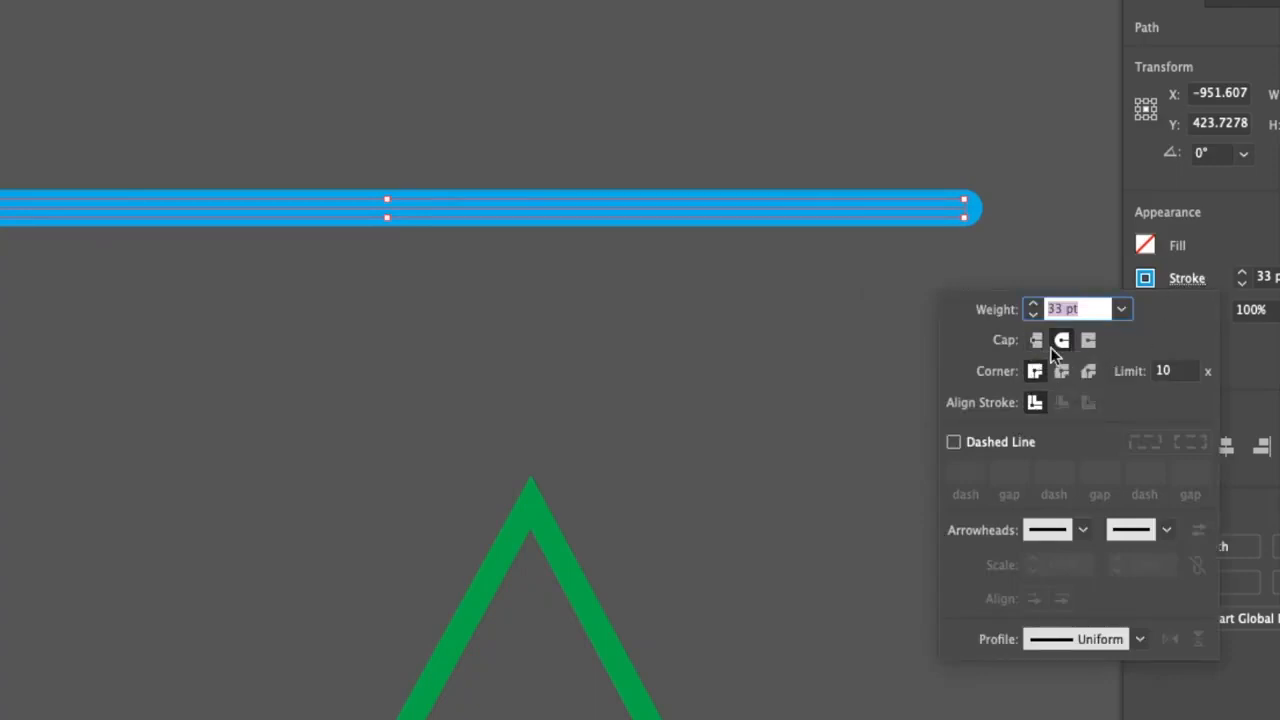
{"action": "left_click", "coordinate": [846, 471]}
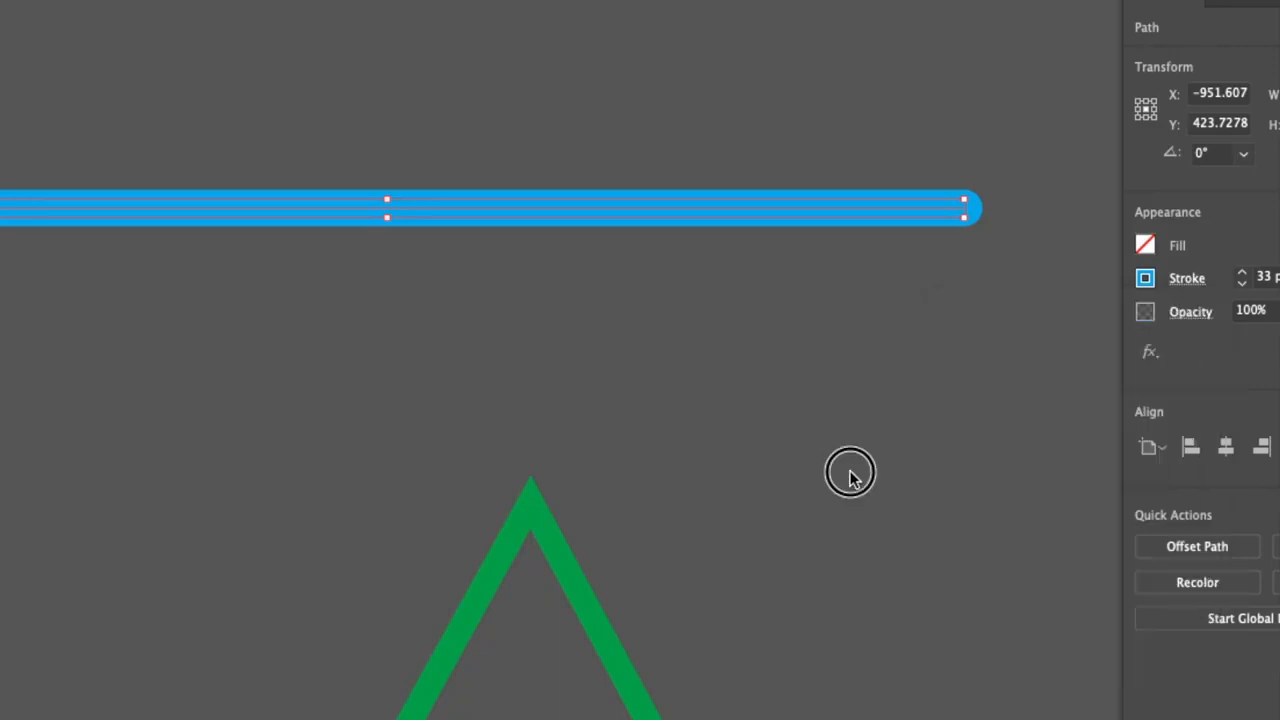
{"action": "left_click", "coordinate": [569, 571]}
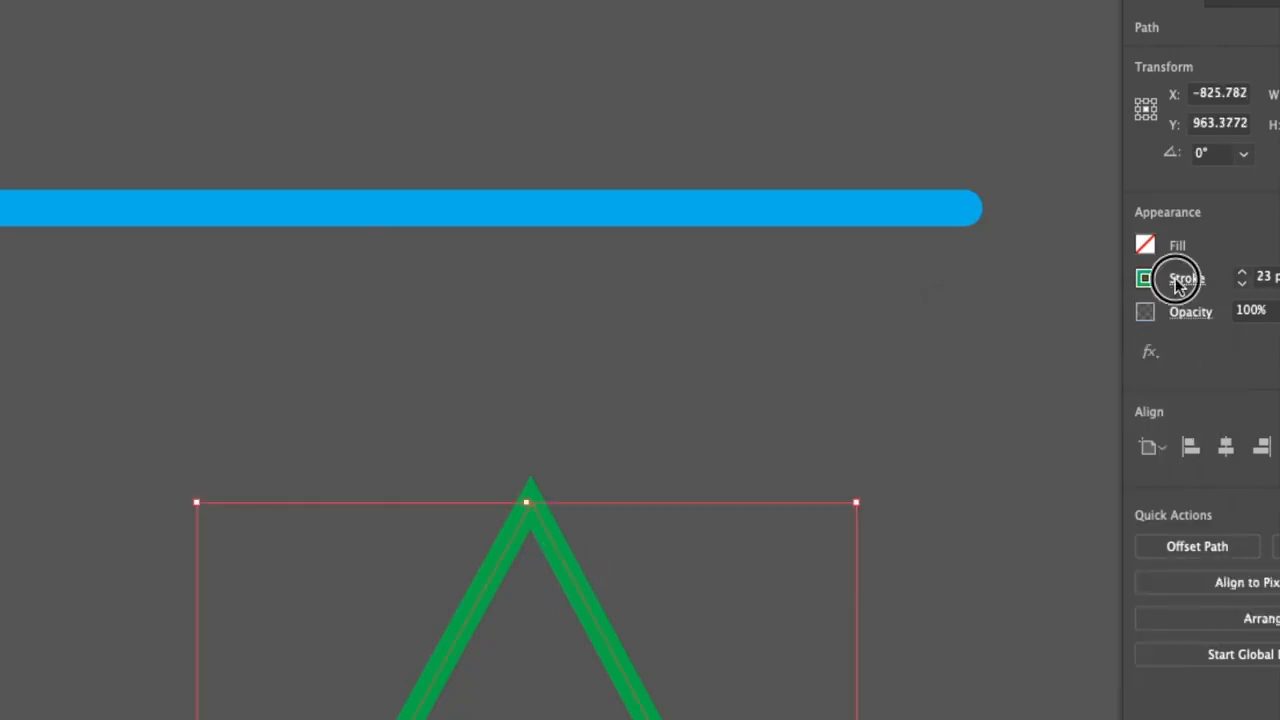
{"action": "left_click", "coordinate": [1160, 288]}
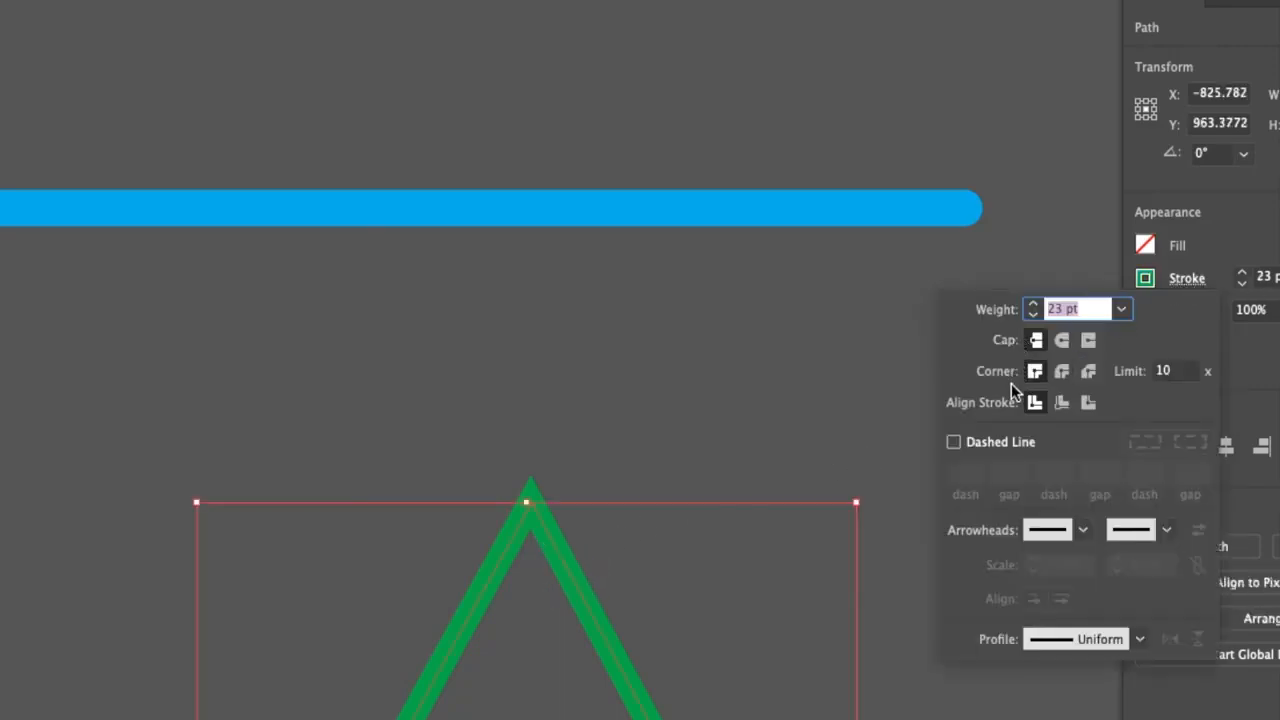
{"action": "left_click", "coordinate": [746, 372]}
Set the blue line's cap to butt and enable its dashed line option
{"action": "left_click", "coordinate": [725, 220]}
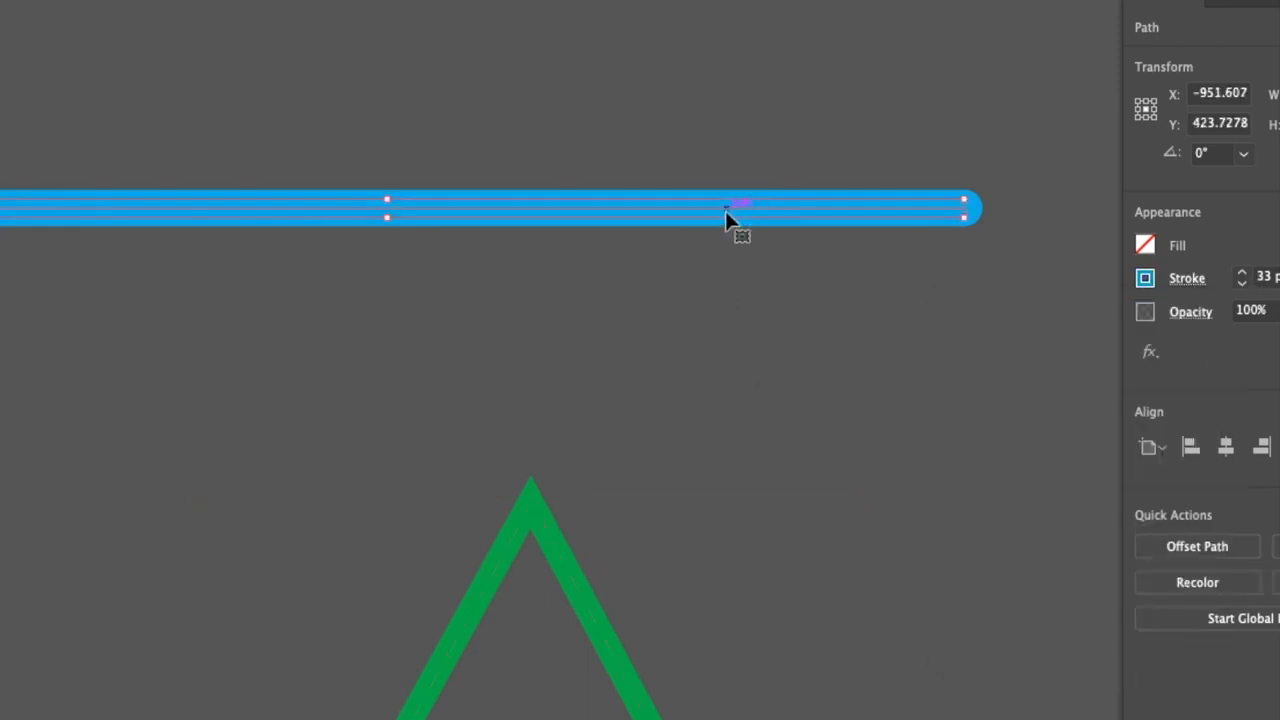
{"action": "scroll", "coordinate": [729, 229], "scroll_direction": "up", "scroll_amount": 1}
{"action": "left_click_drag", "start_coordinate": [789, 380], "coordinate": [522, 485]}
{"action": "left_click", "coordinate": [1203, 284]}
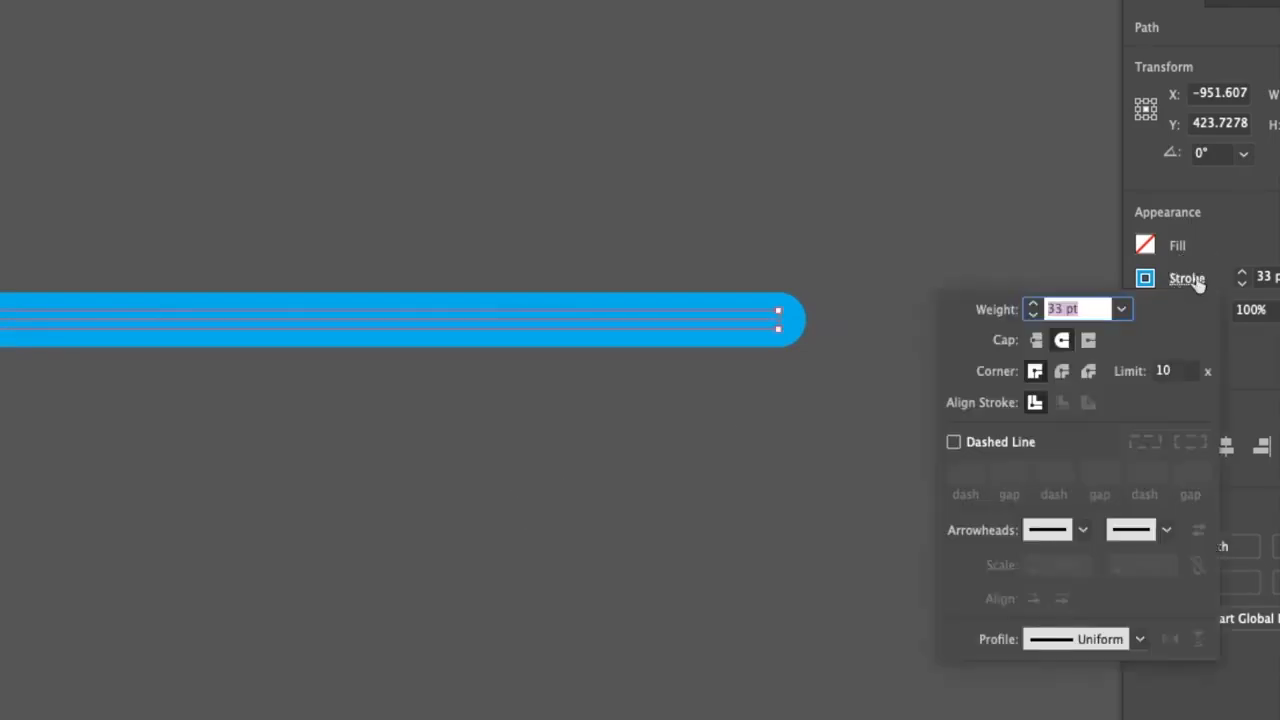
{"action": "left_click", "coordinate": [1037, 340]}
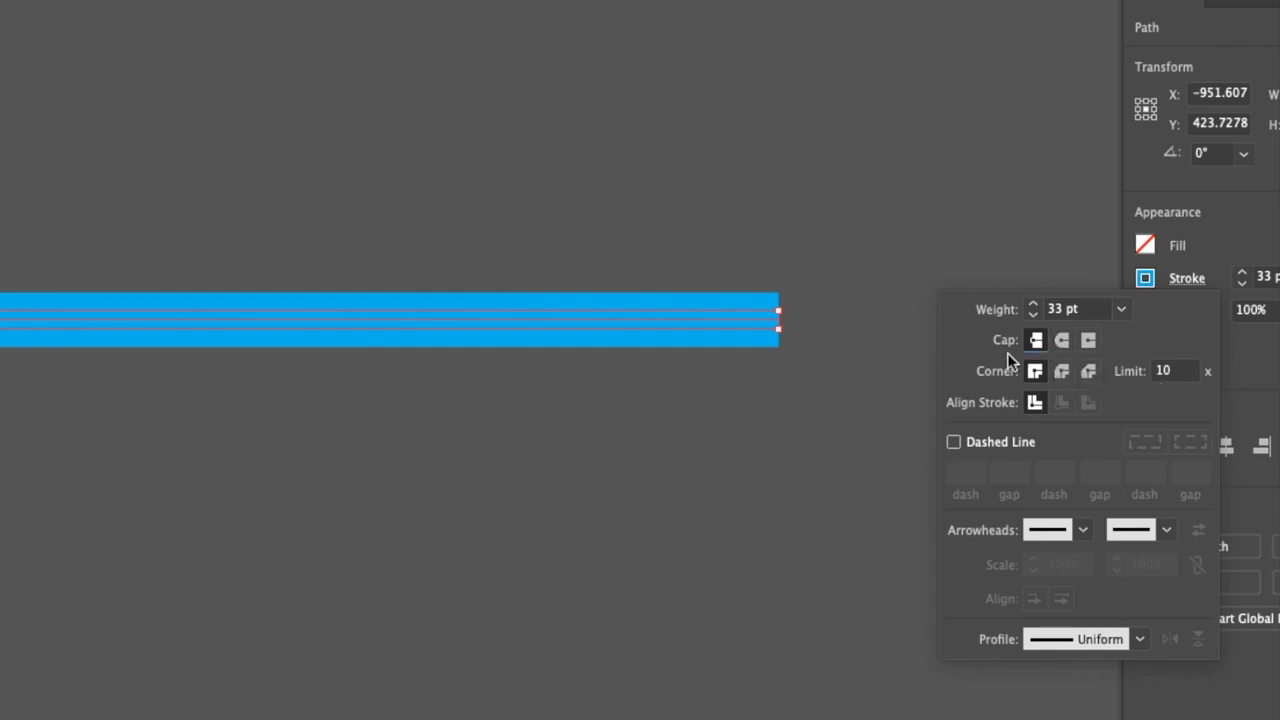
{"action": "left_click", "coordinate": [955, 444]}
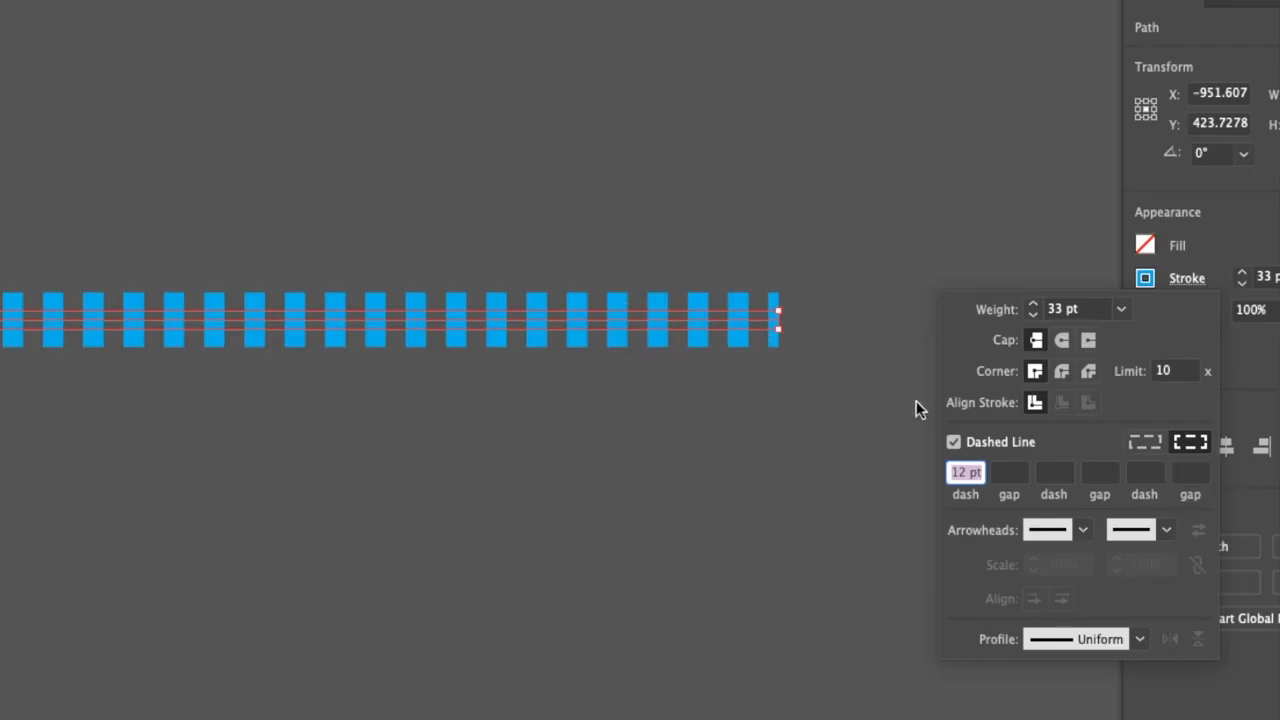
Try shorter and longer dash lengths on the blue line and settle on 23 pt
{"action": "scroll", "coordinate": [967, 475], "scroll_direction": "down", "scroll_amount": 7}
{"action": "scroll", "coordinate": [967, 475], "scroll_direction": "down", "scroll_amount": 3}
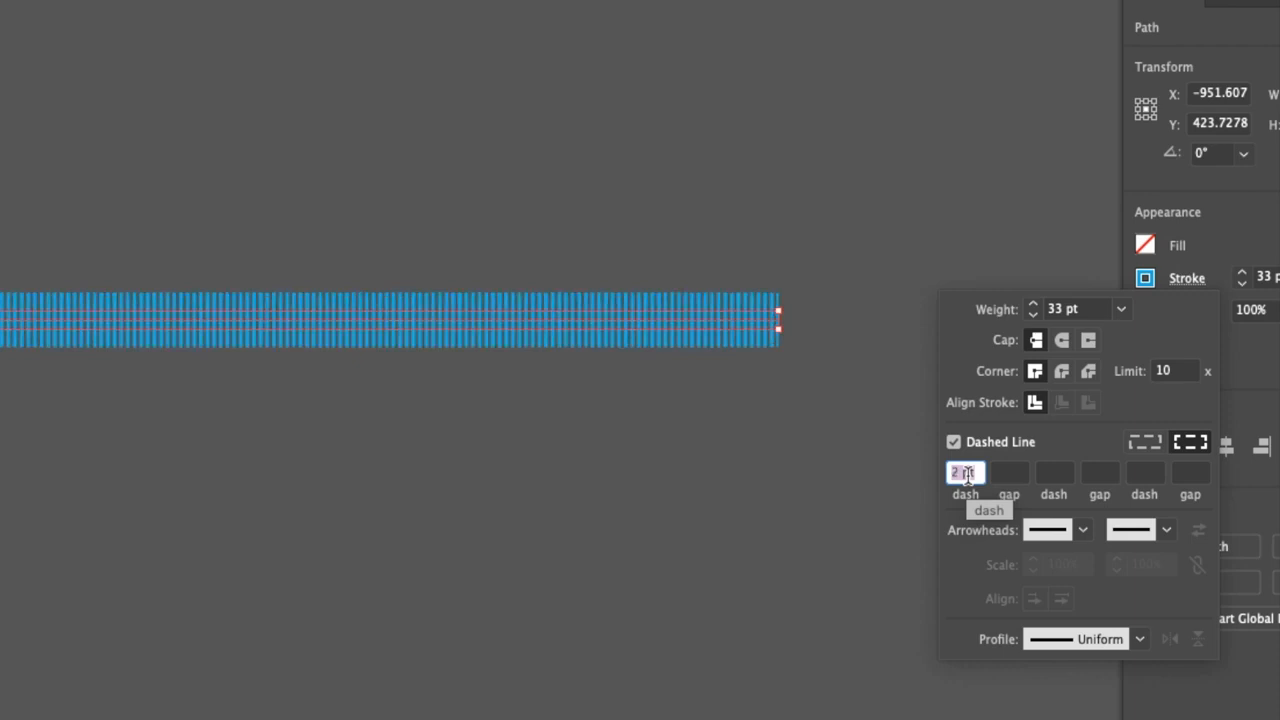
{"action": "scroll", "coordinate": [967, 475], "scroll_direction": "up", "scroll_amount": 10}
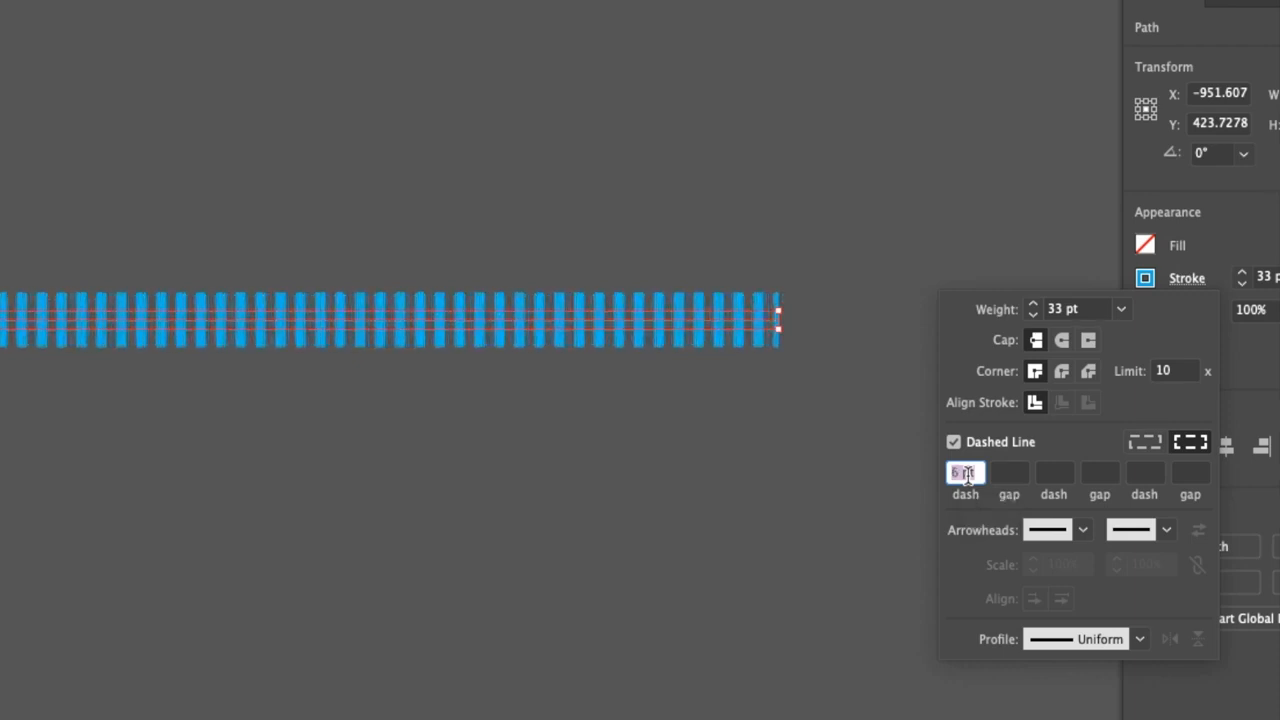
{"action": "scroll", "coordinate": [967, 475], "scroll_direction": "up", "scroll_amount": 12}
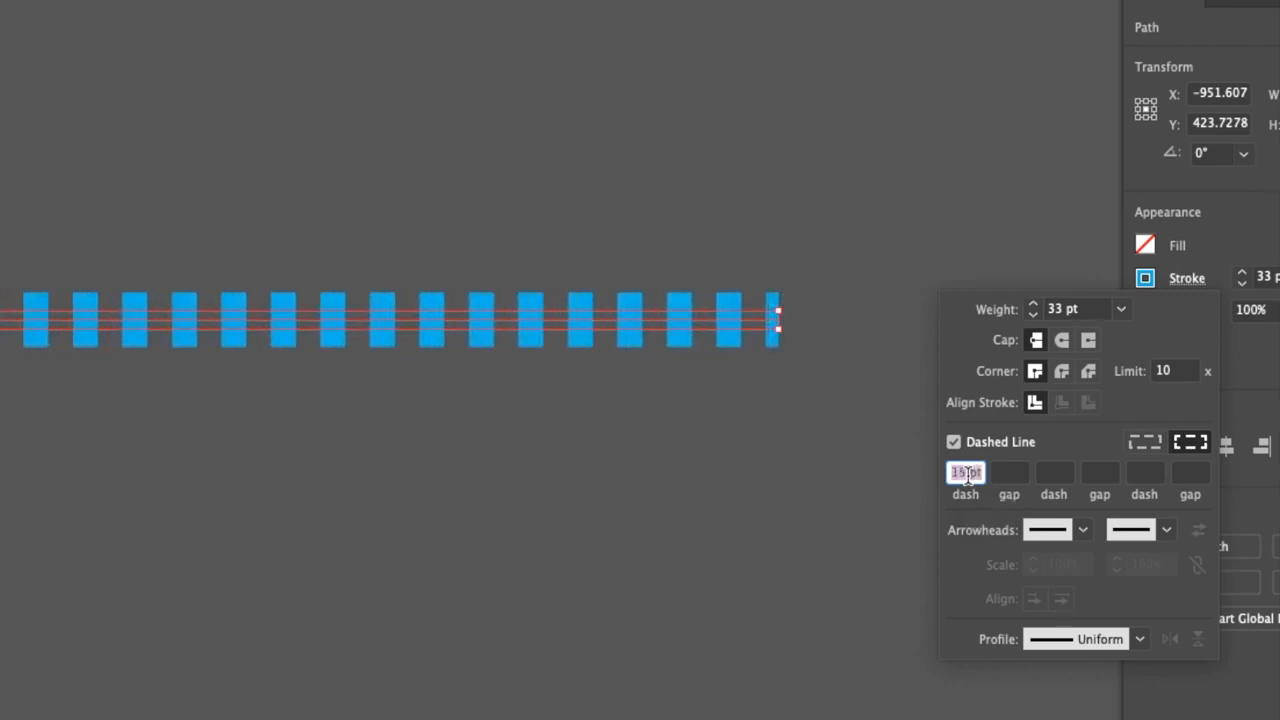
{"action": "scroll", "coordinate": [967, 475], "scroll_direction": "up", "scroll_amount": 3}
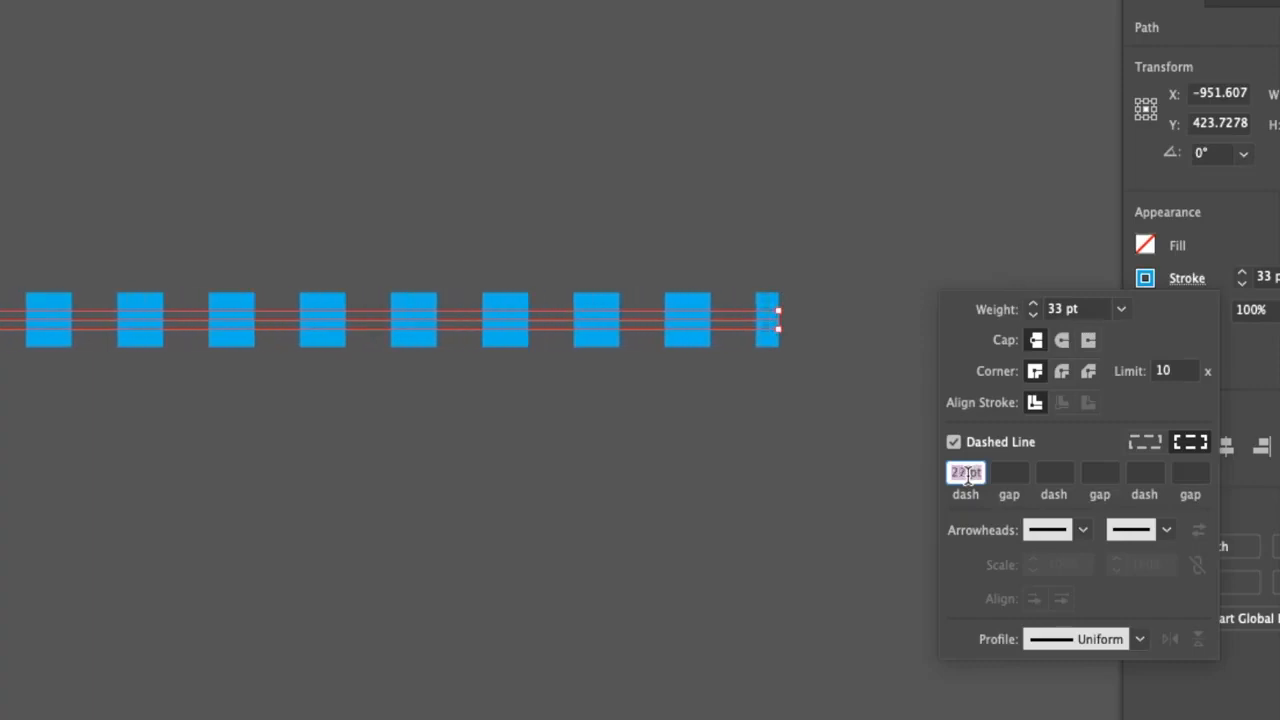
{"action": "scroll", "coordinate": [967, 478], "scroll_direction": "up", "scroll_amount": 3}
{"action": "scroll", "coordinate": [967, 478], "scroll_direction": "down", "scroll_amount": 7}
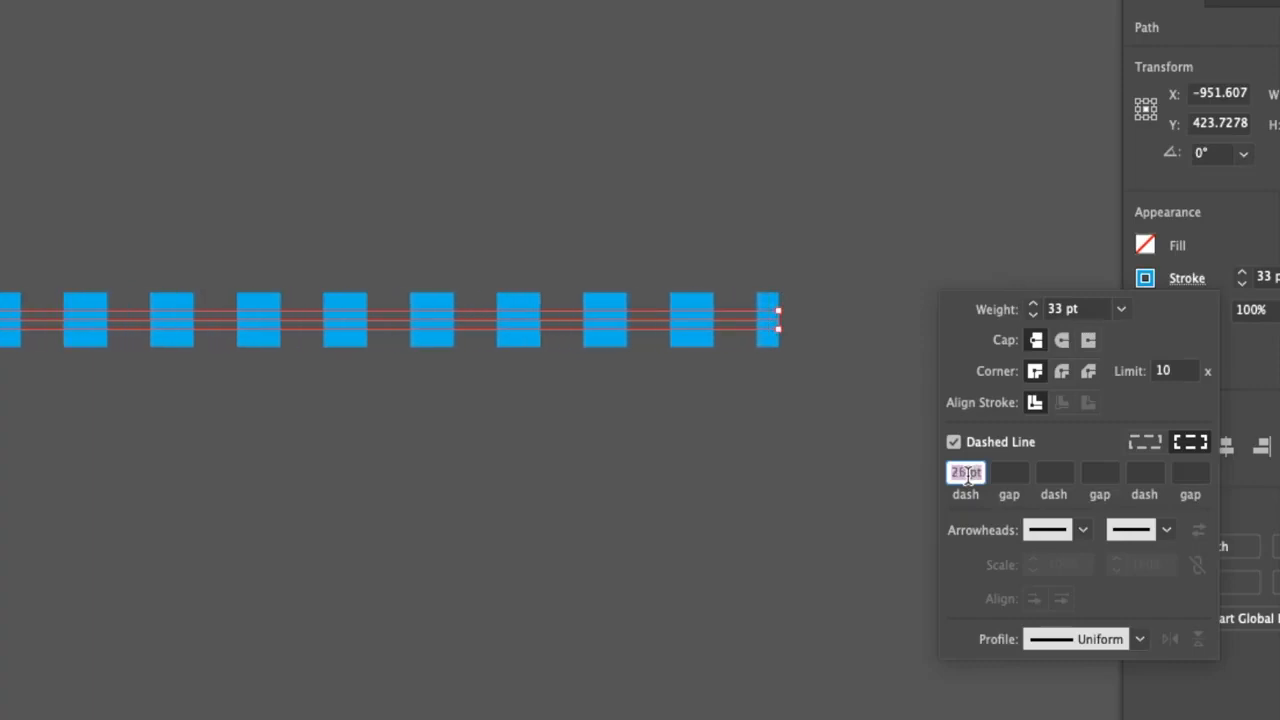
Try different gap lengths between the line's dashes, starting from 0 pt, and settle on 12 pt
{"action": "left_click", "coordinate": [1010, 474]}
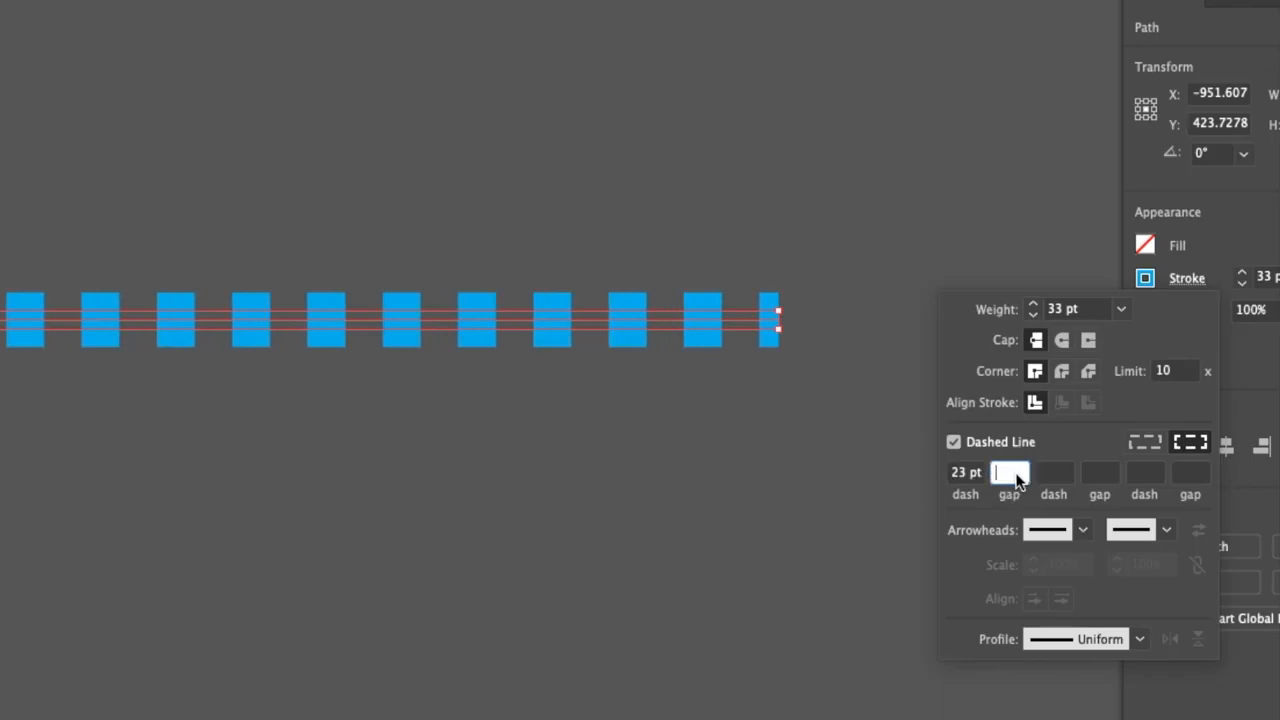
{"action": "type", "text": "0"}
{"action": "key", "text": "Return"}
{"action": "scroll", "coordinate": [1008, 476], "scroll_direction": "up", "scroll_amount": 12}
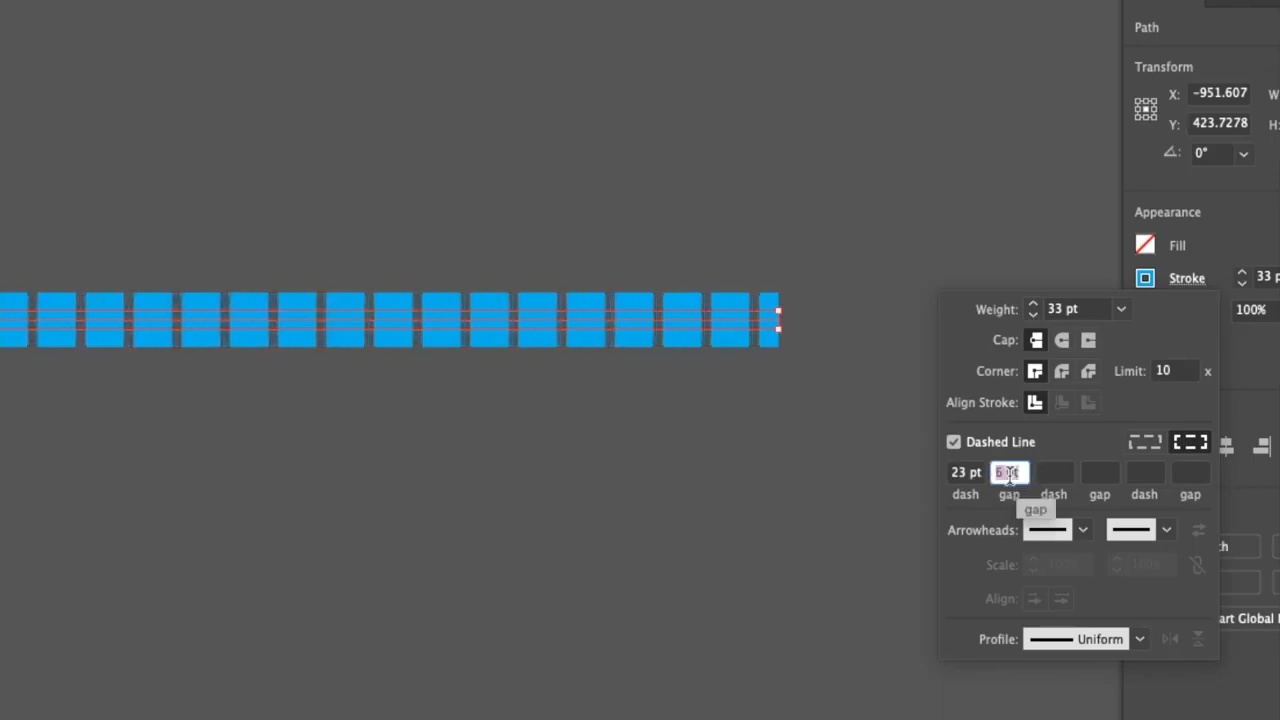
{"action": "scroll", "coordinate": [1010, 476], "scroll_direction": "up", "scroll_amount": 4}
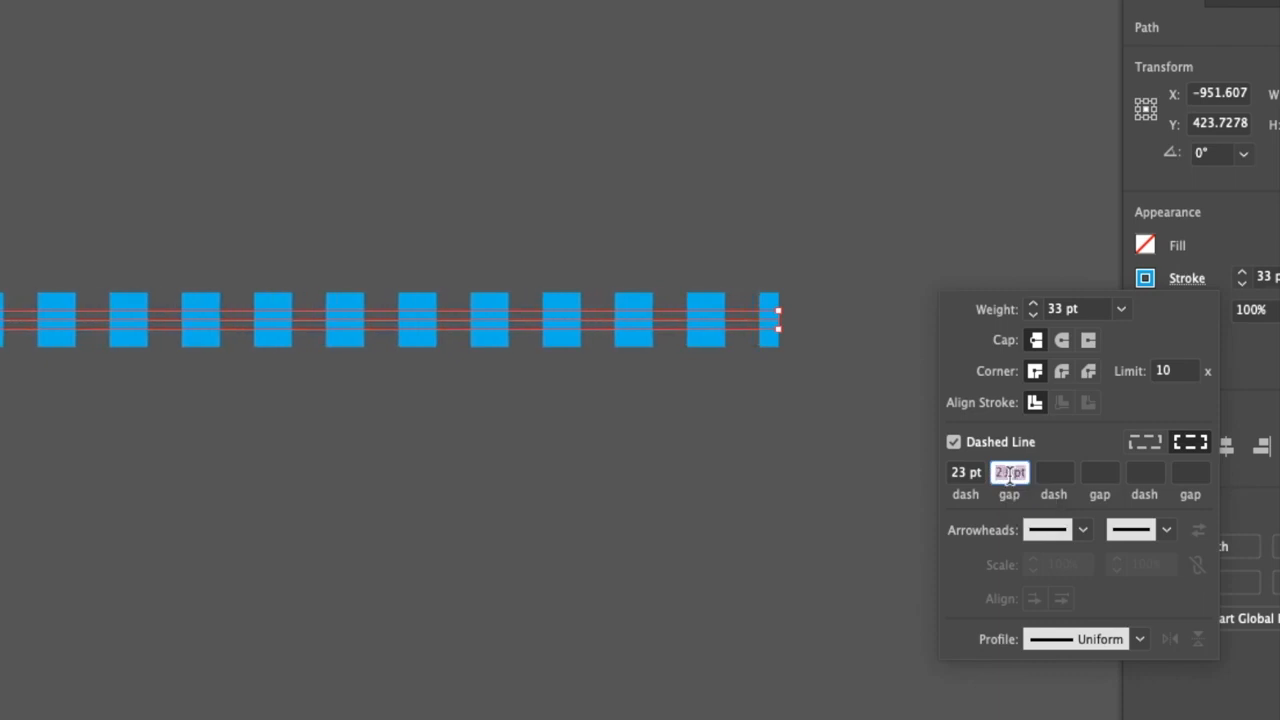
{"action": "scroll", "coordinate": [1010, 476], "scroll_direction": "down", "scroll_amount": 14}
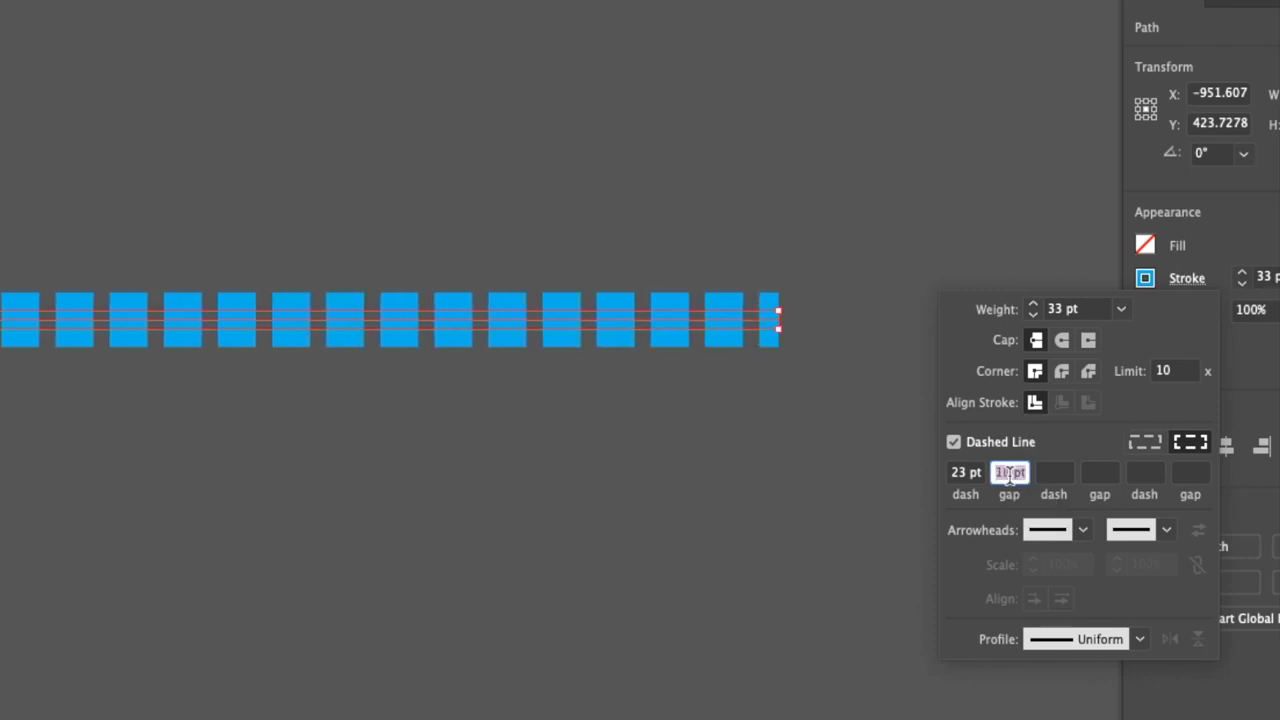
{"action": "scroll", "coordinate": [1008, 476], "scroll_direction": "up", "scroll_amount": 11}
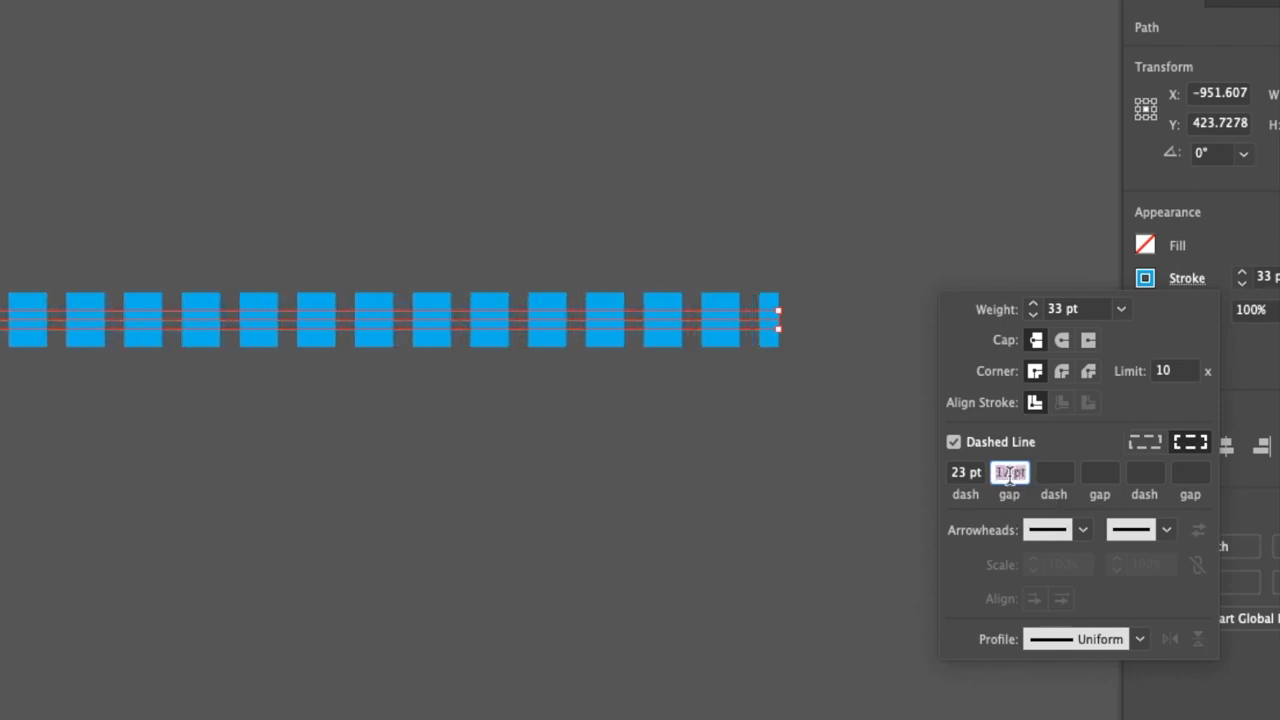
Give the dashes round caps and widen the gap to 33 pt and on to 54 pt
{"action": "left_click", "coordinate": [1061, 341]}
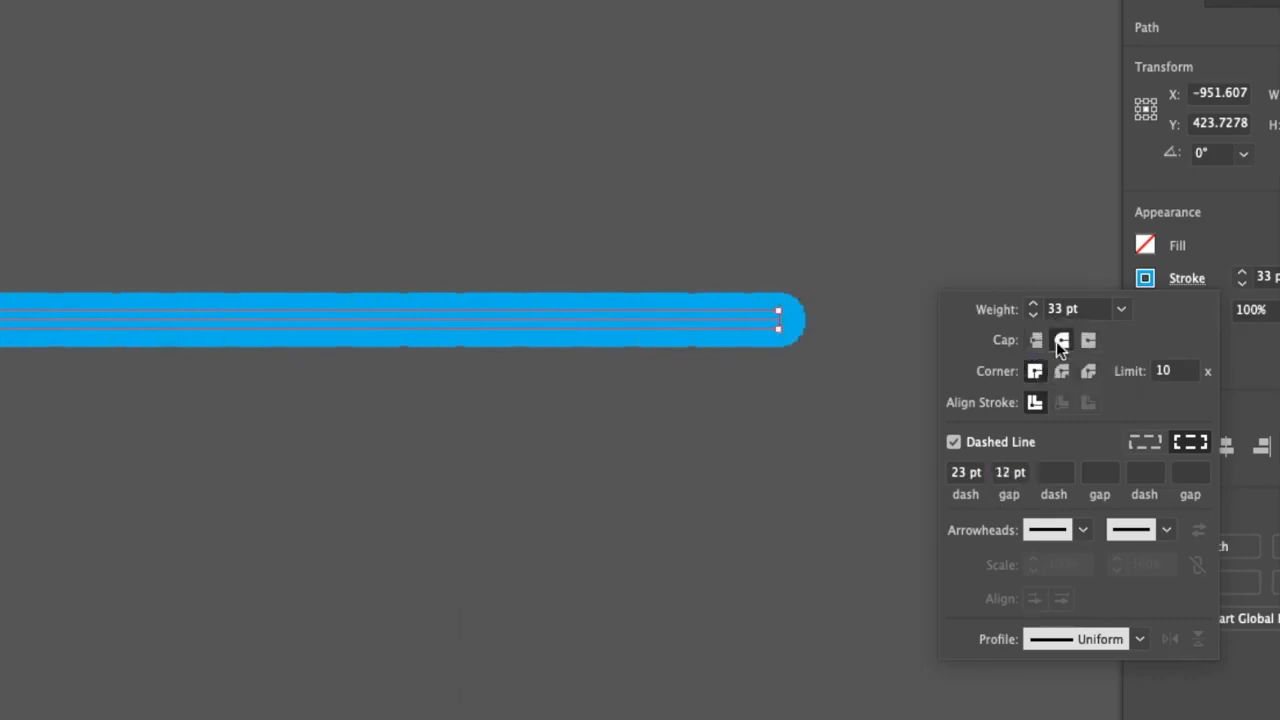
{"action": "left_click", "coordinate": [1003, 474]}
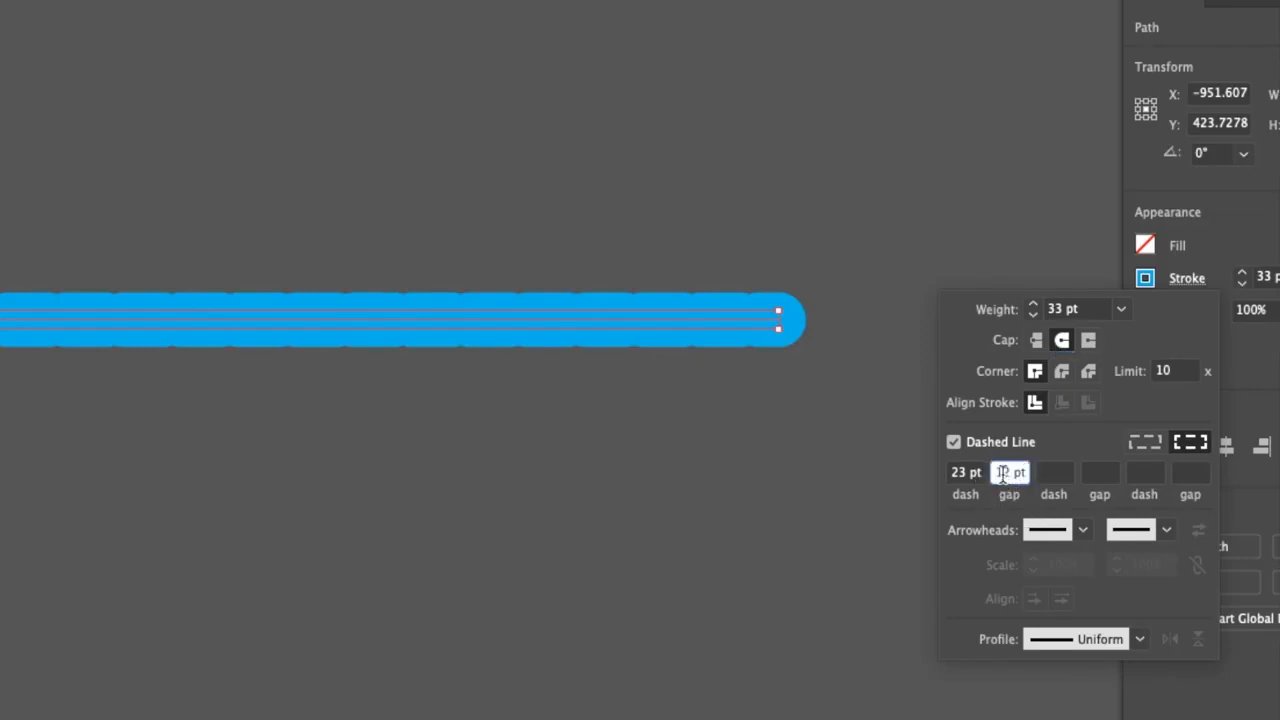
{"action": "type", "text": "33"}
{"action": "key", "text": "Return"}
{"action": "scroll", "coordinate": [1003, 474], "scroll_direction": "up", "scroll_amount": 20}
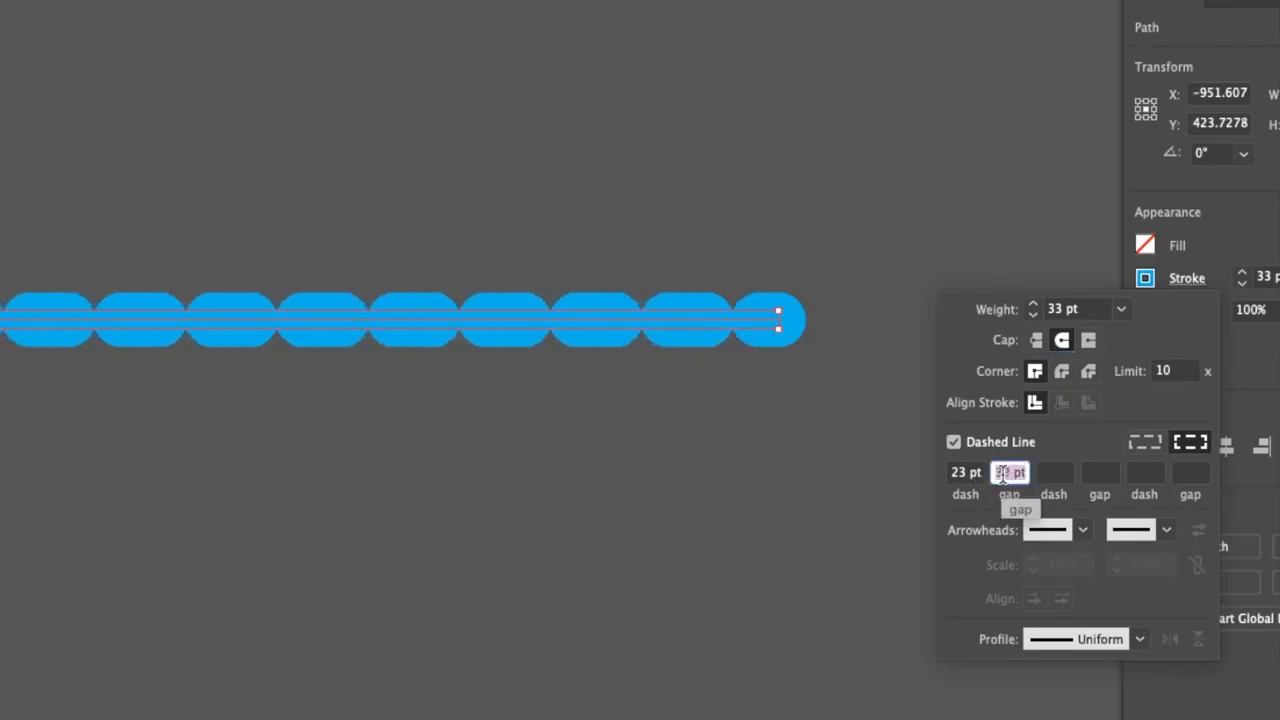
{"action": "scroll", "coordinate": [1003, 474], "scroll_direction": "up", "scroll_amount": 7}
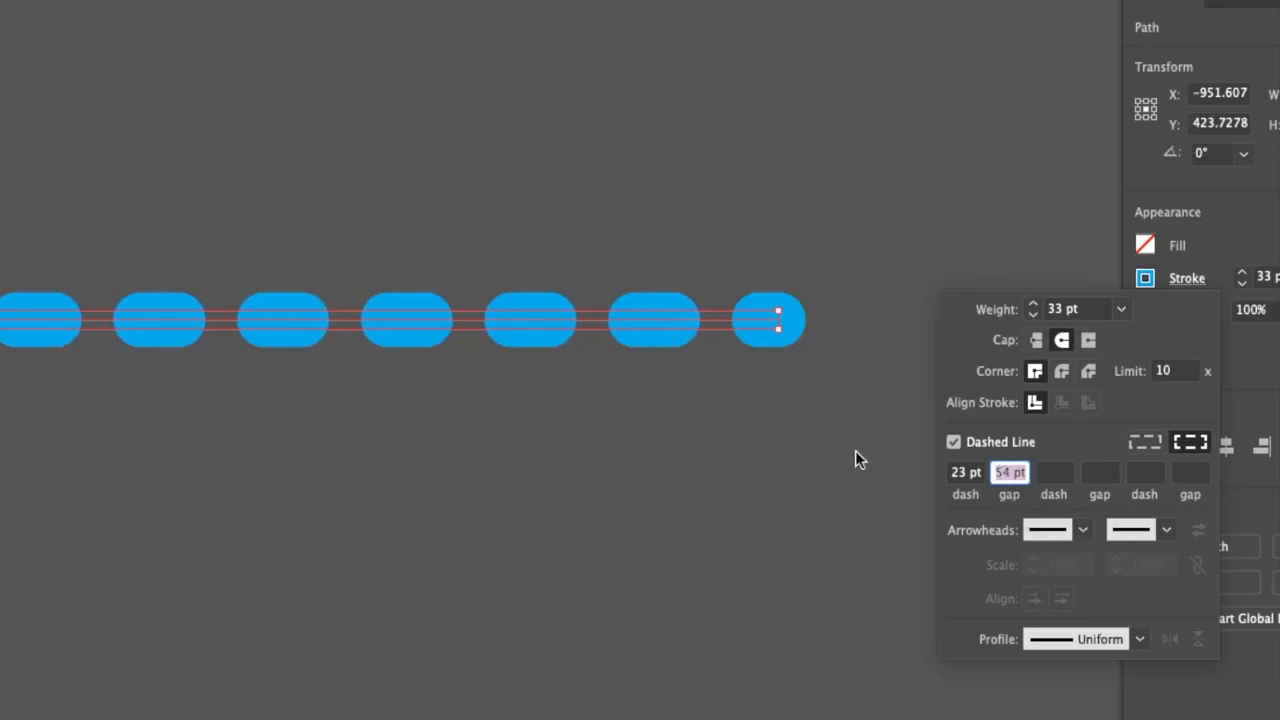
Reduce the dash length to 0 pt to form round dots, then try the butt cap and restore the round cap
{"action": "left_click", "coordinate": [965, 474]}
{"action": "scroll", "coordinate": [965, 474], "scroll_direction": "down", "scroll_amount": 19}
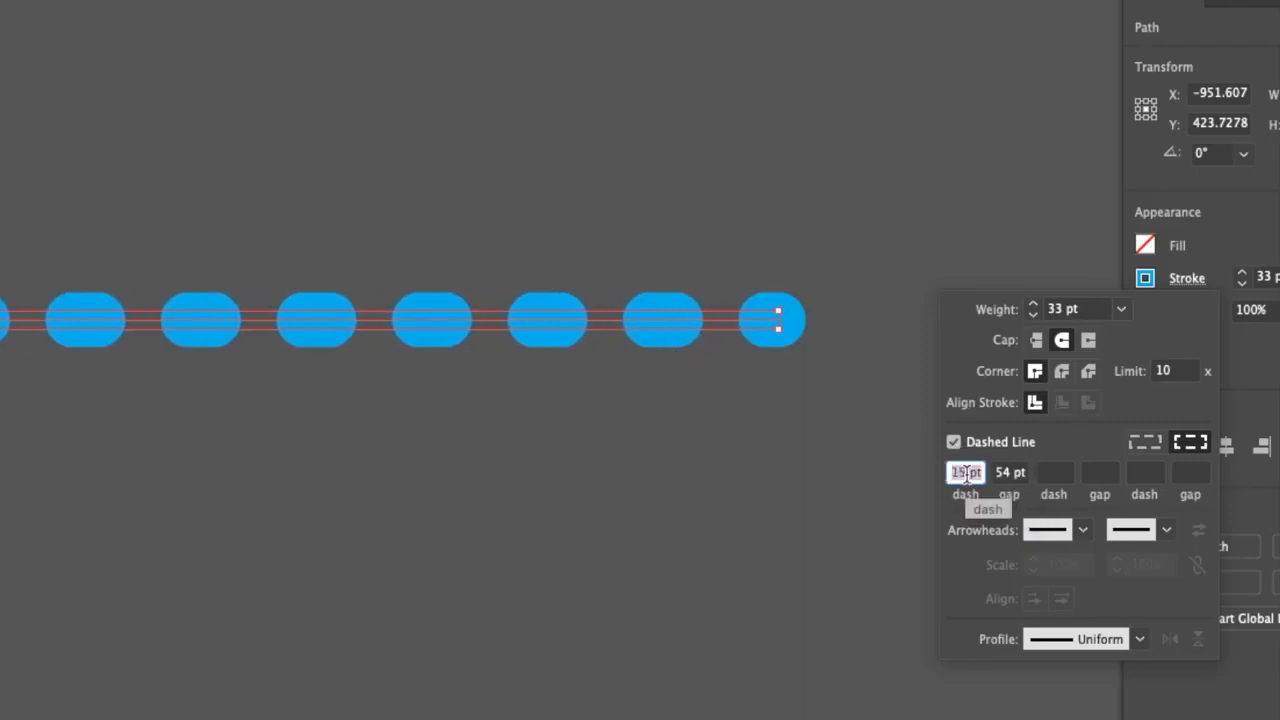
{"action": "scroll", "coordinate": [965, 474], "scroll_direction": "down", "scroll_amount": 8}
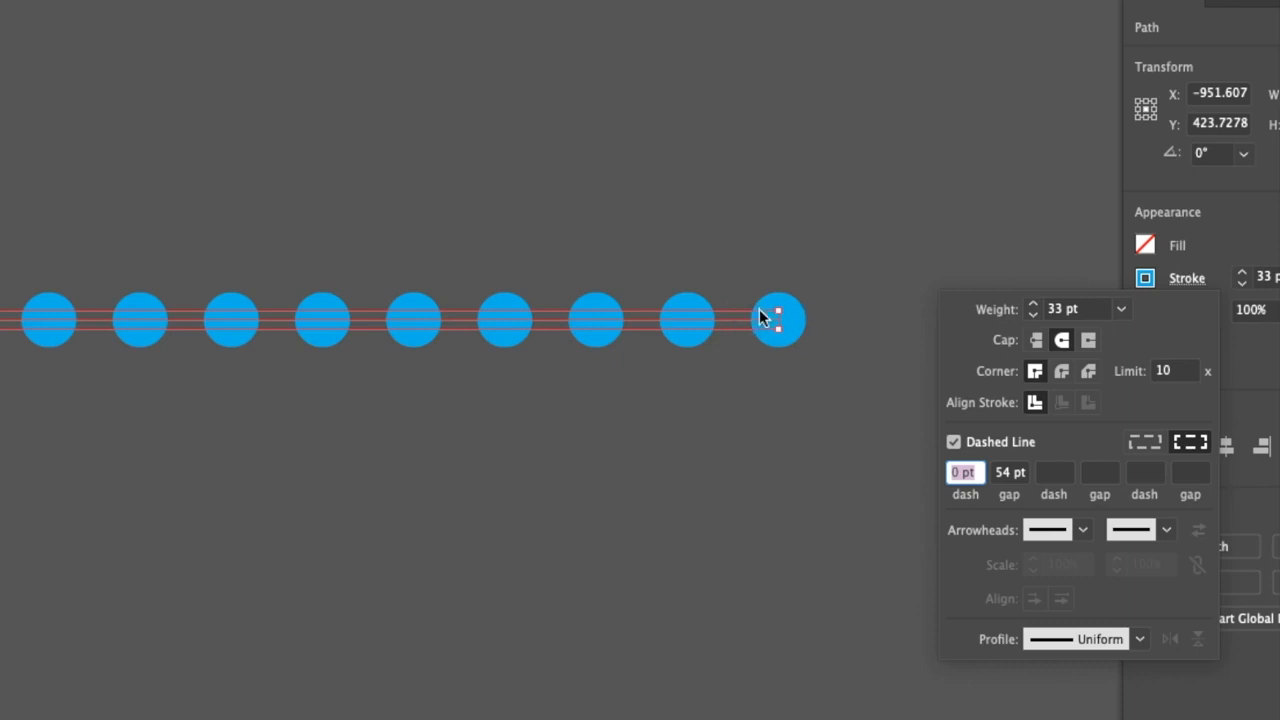
{"action": "left_click", "coordinate": [1039, 340]}
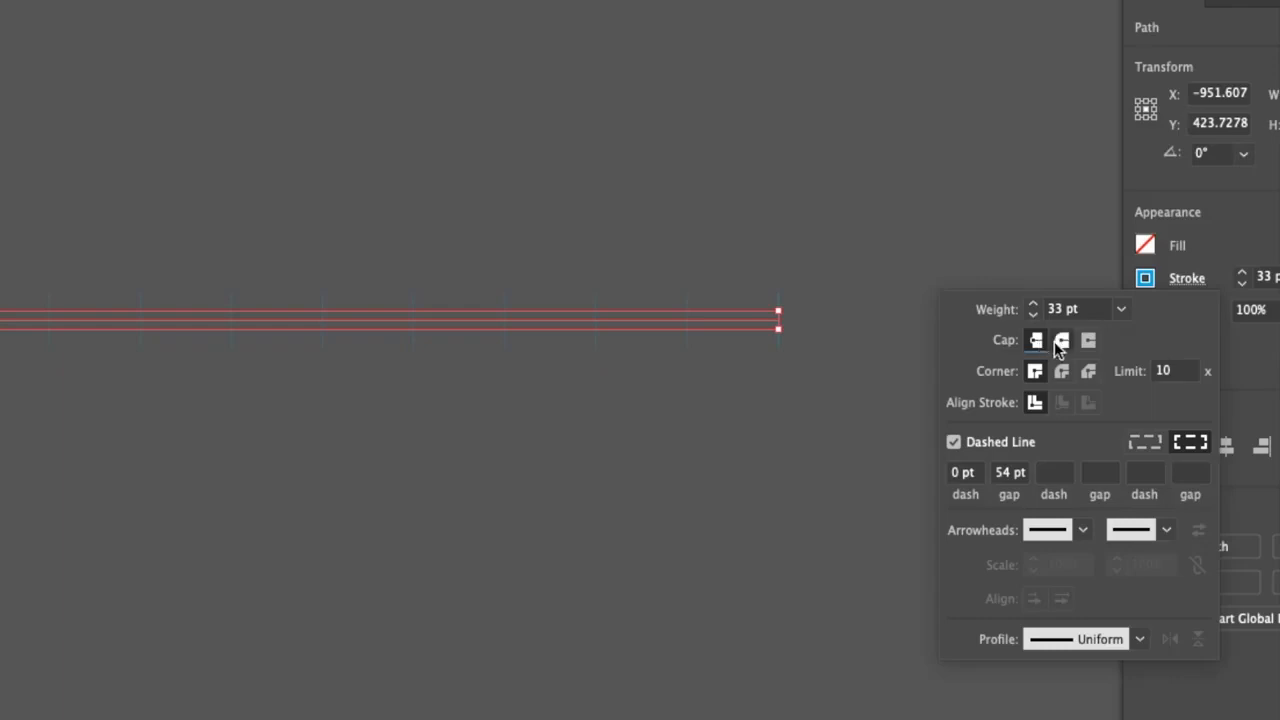
{"action": "left_click", "coordinate": [1061, 340]}
Examine the stroke instructions for the exercise lines on the first artboard, including the dashed and dotted ones
{"action": "left_click", "coordinate": [840, 443]}
{"action": "scroll", "coordinate": [874, 522], "scroll_direction": "down", "scroll_amount": 2}
{"action": "left_click_drag", "start_coordinate": [970, 534], "coordinate": [360, 387]}
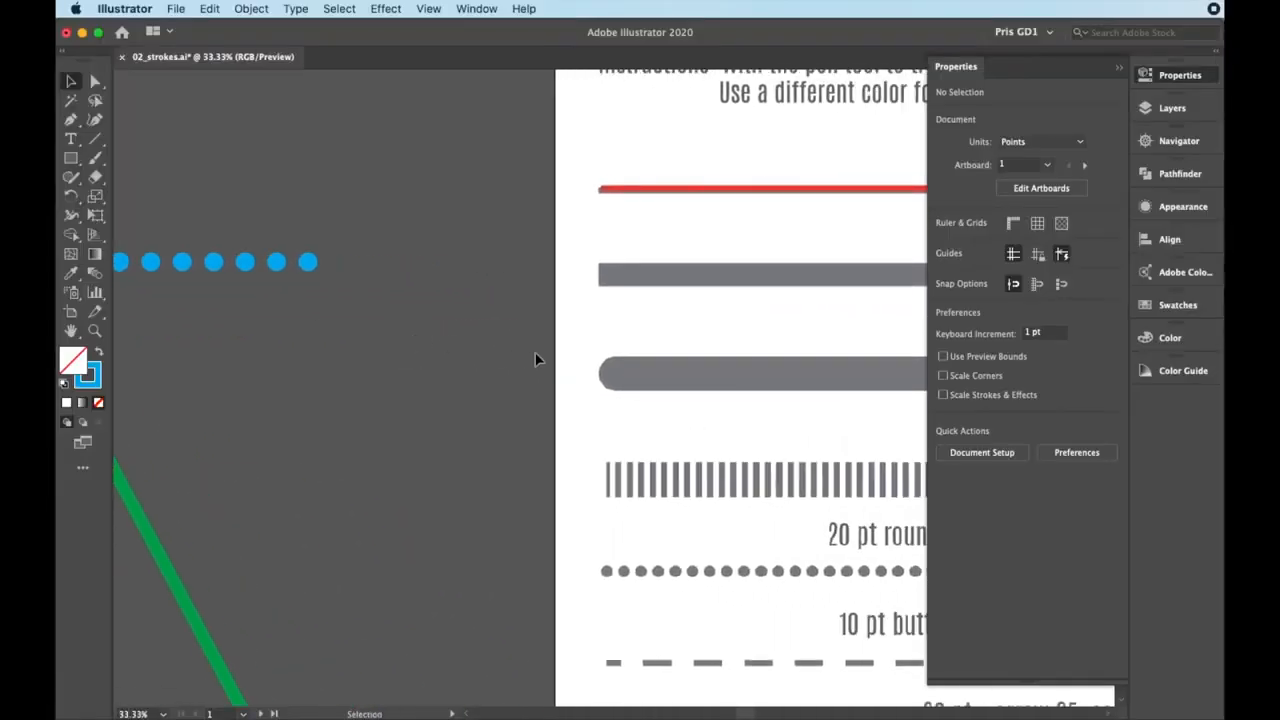
{"action": "scroll", "coordinate": [535, 359], "scroll_direction": "down", "scroll_amount": 2}
{"action": "left_click_drag", "start_coordinate": [648, 368], "coordinate": [473, 380]}
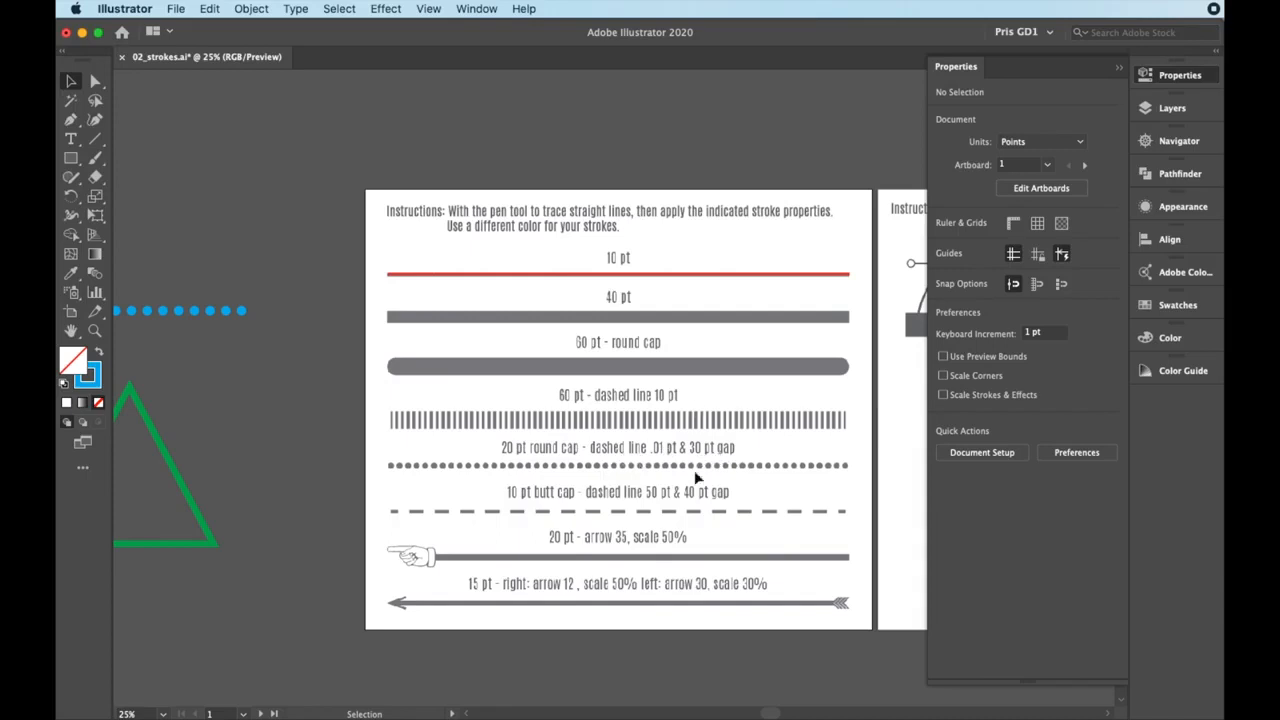
{"action": "key", "text": "space"}
{"action": "left_click_drag", "start_coordinate": [392, 475], "coordinate": [392, 481]}
{"action": "mouse_move", "coordinate": [286, 400]}
{"action": "left_mouse_down"}
{"action": "mouse_move", "coordinate": [566, 414]}
{"action": "mouse_move", "coordinate": [556, 441]}
{"action": "mouse_move", "coordinate": [574, 451]}
{"action": "left_mouse_up"}
Turn off the dashed line option for the dotted blue line
{"action": "left_click", "coordinate": [480, 357]}
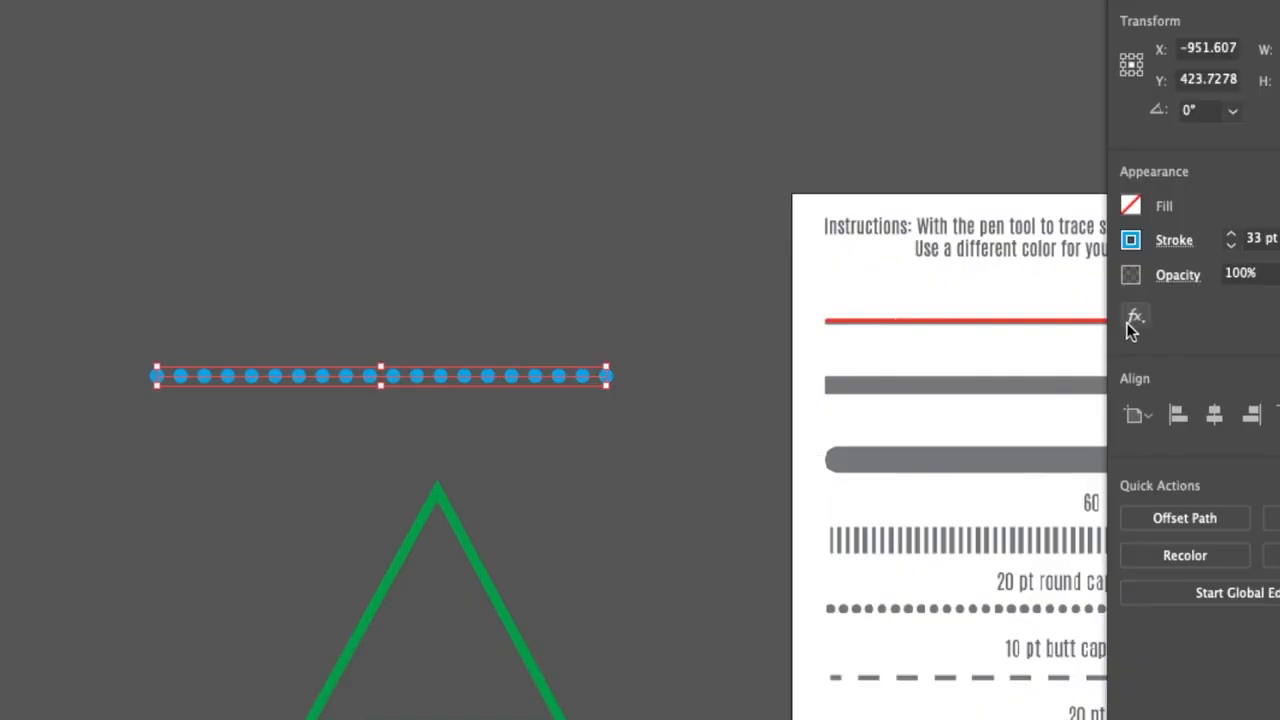
{"action": "left_click", "coordinate": [1176, 242]}
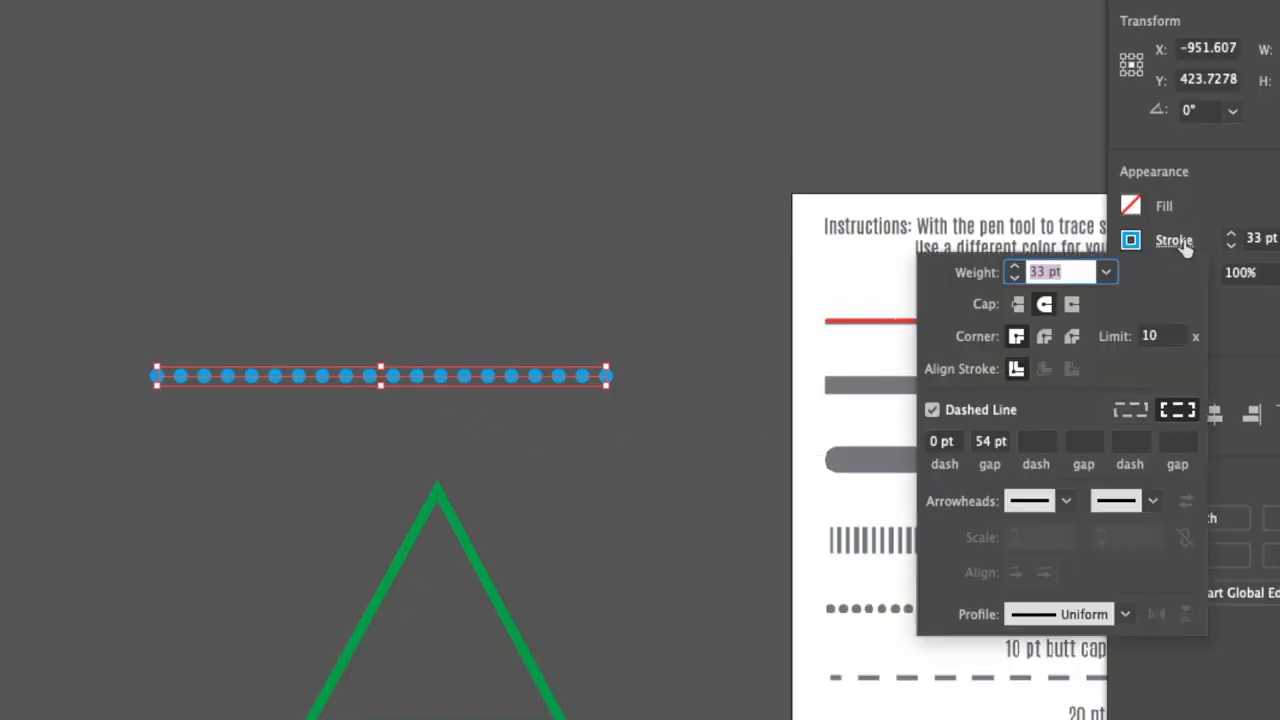
{"action": "left_click", "coordinate": [933, 411]}
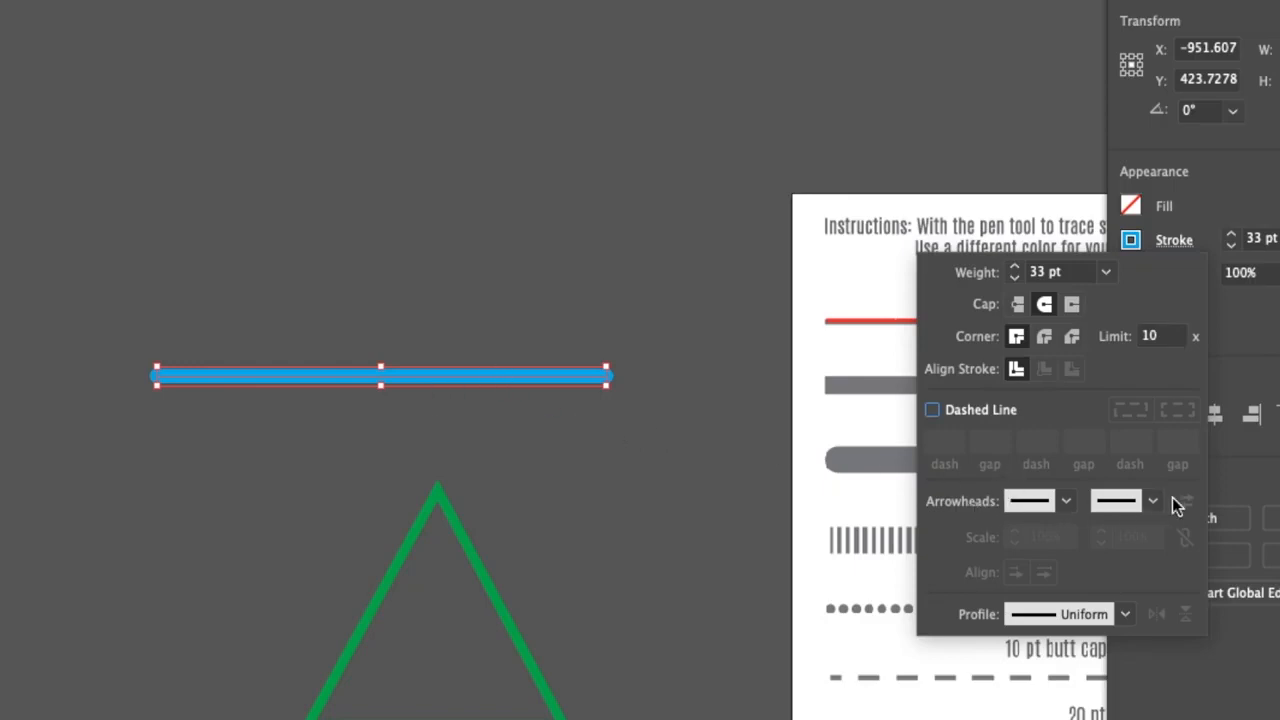
Look through the available start arrowheads and apply the half-white Arrow 16 to the blue line
{"action": "left_click", "coordinate": [1068, 502]}
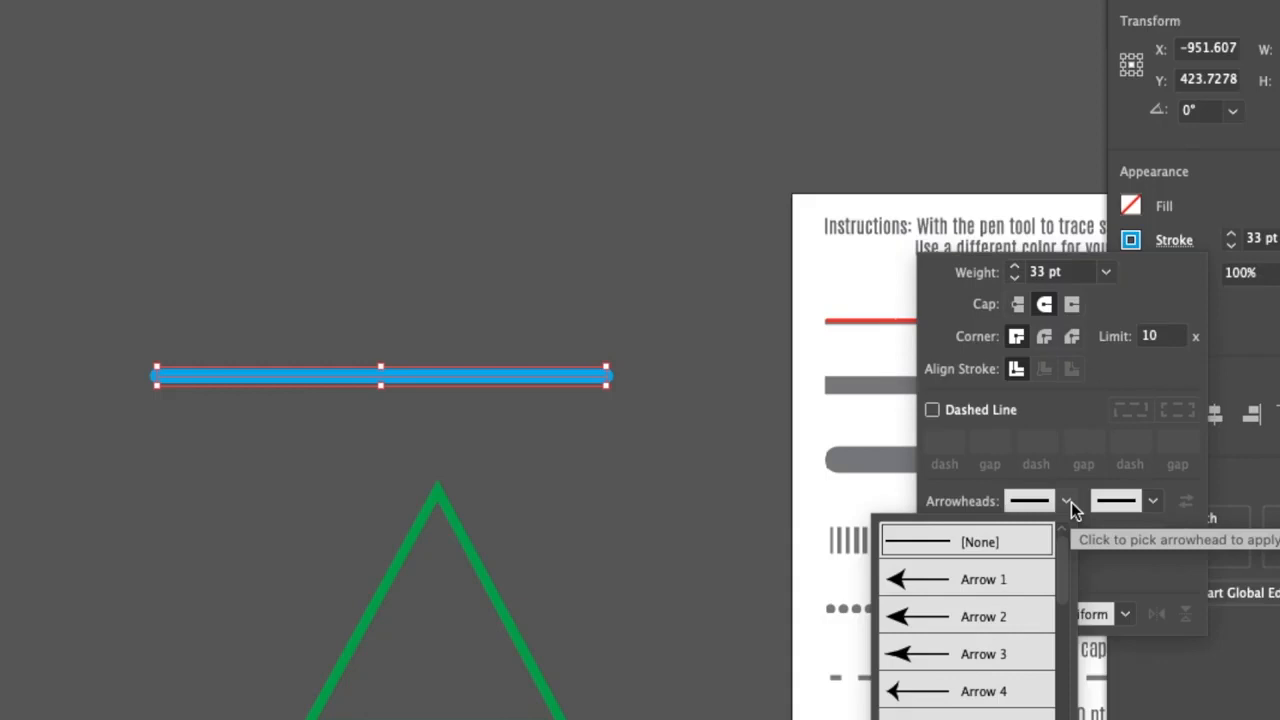
{"action": "scroll", "coordinate": [1010, 620], "scroll_direction": "down", "scroll_amount": 8}
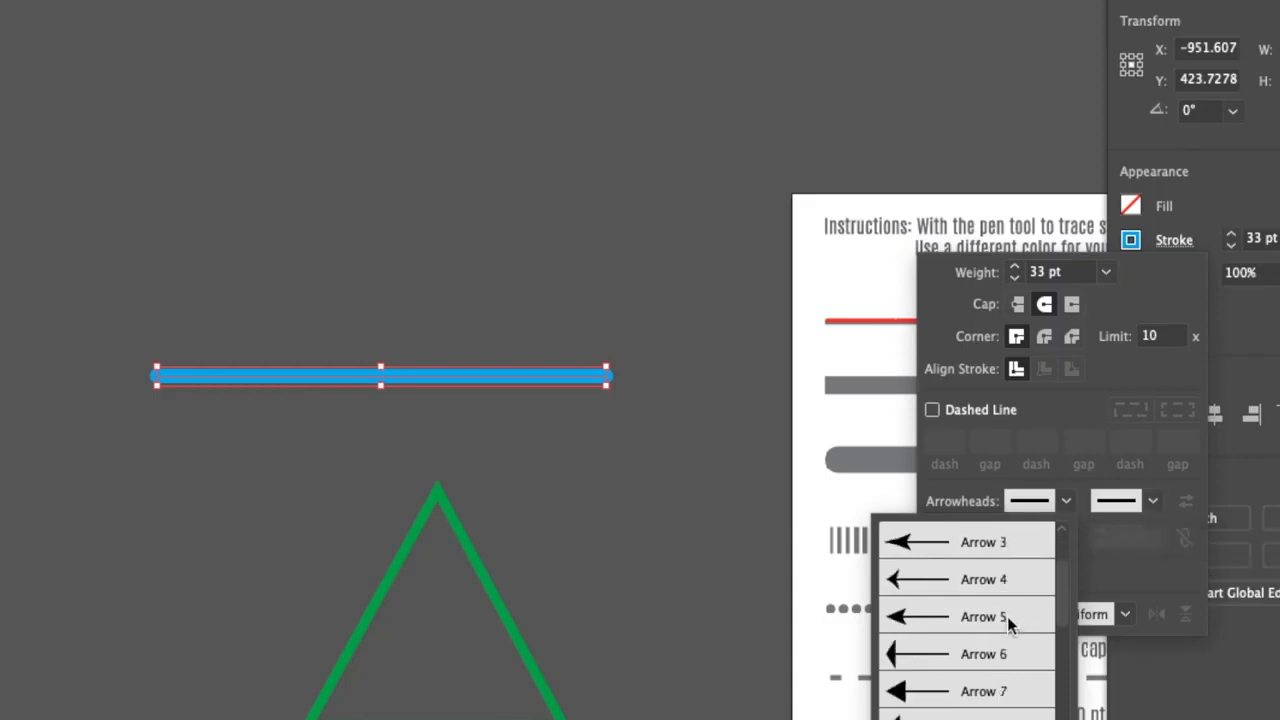
{"action": "scroll", "coordinate": [1010, 622], "scroll_direction": "down", "scroll_amount": 8}
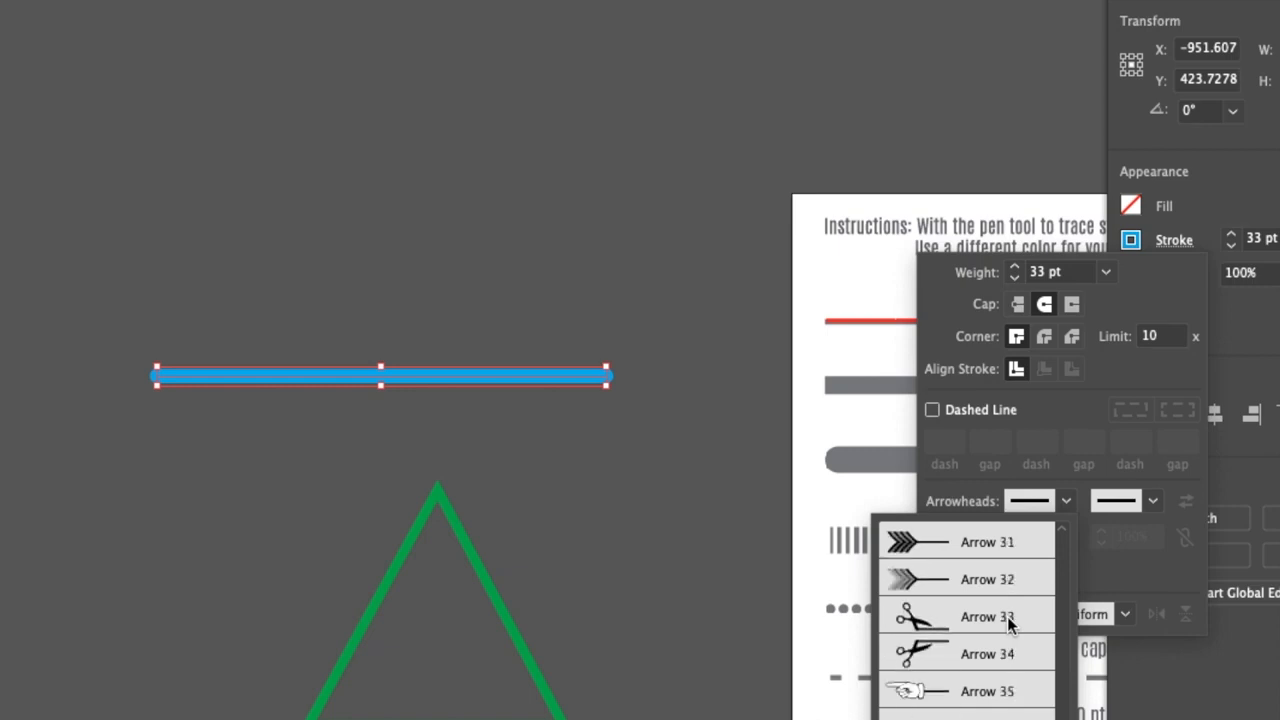
{"action": "scroll", "coordinate": [1010, 622], "scroll_direction": "up", "scroll_amount": 4}
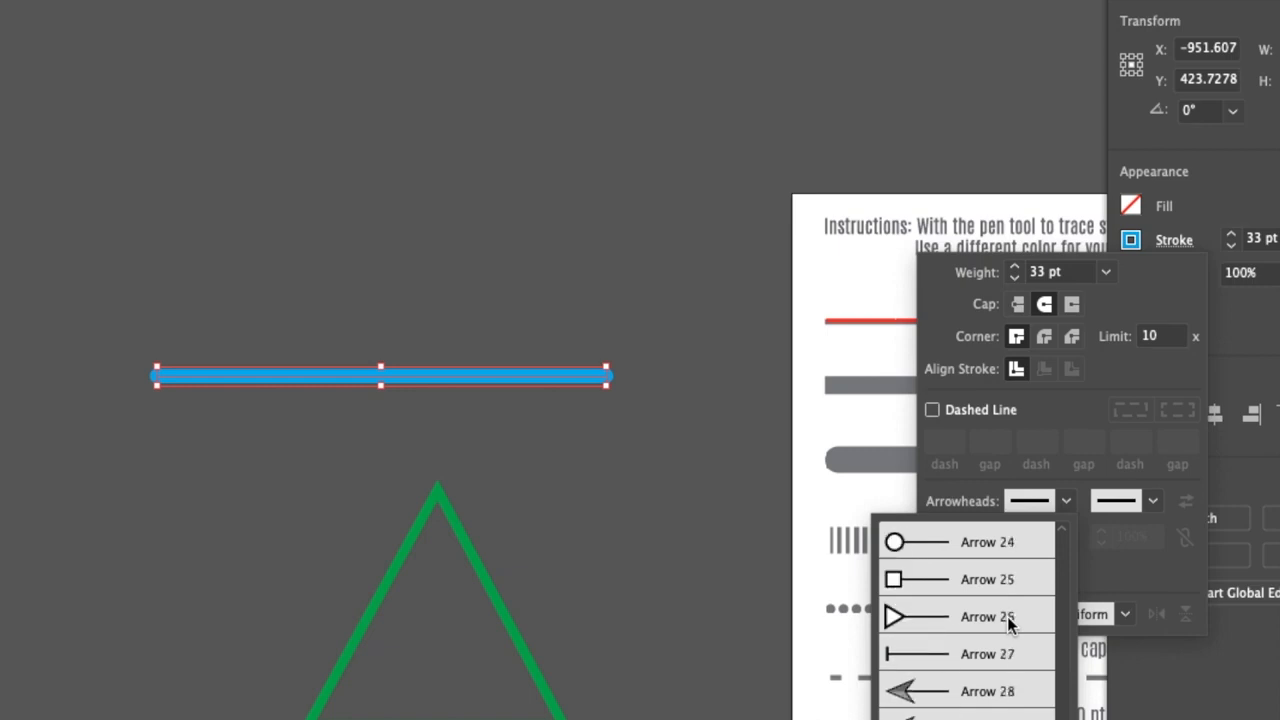
{"action": "scroll", "coordinate": [1010, 622], "scroll_direction": "up", "scroll_amount": 5}
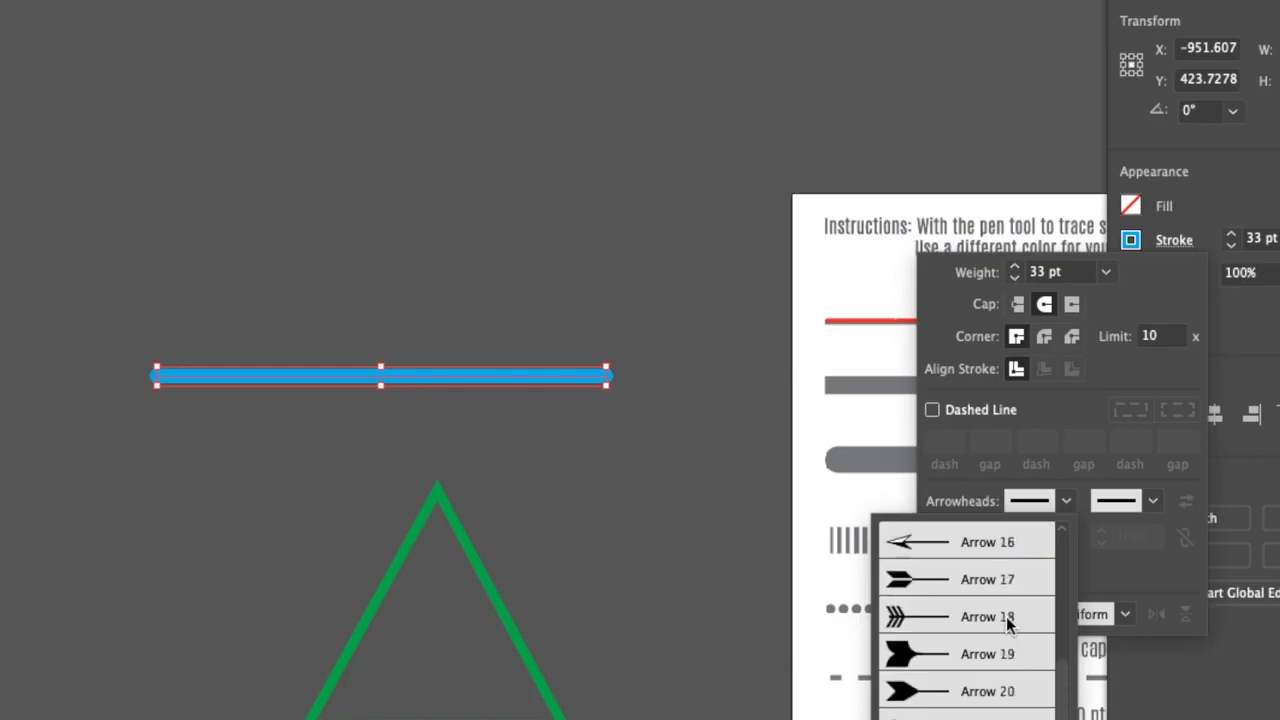
{"action": "left_click", "coordinate": [960, 580]}
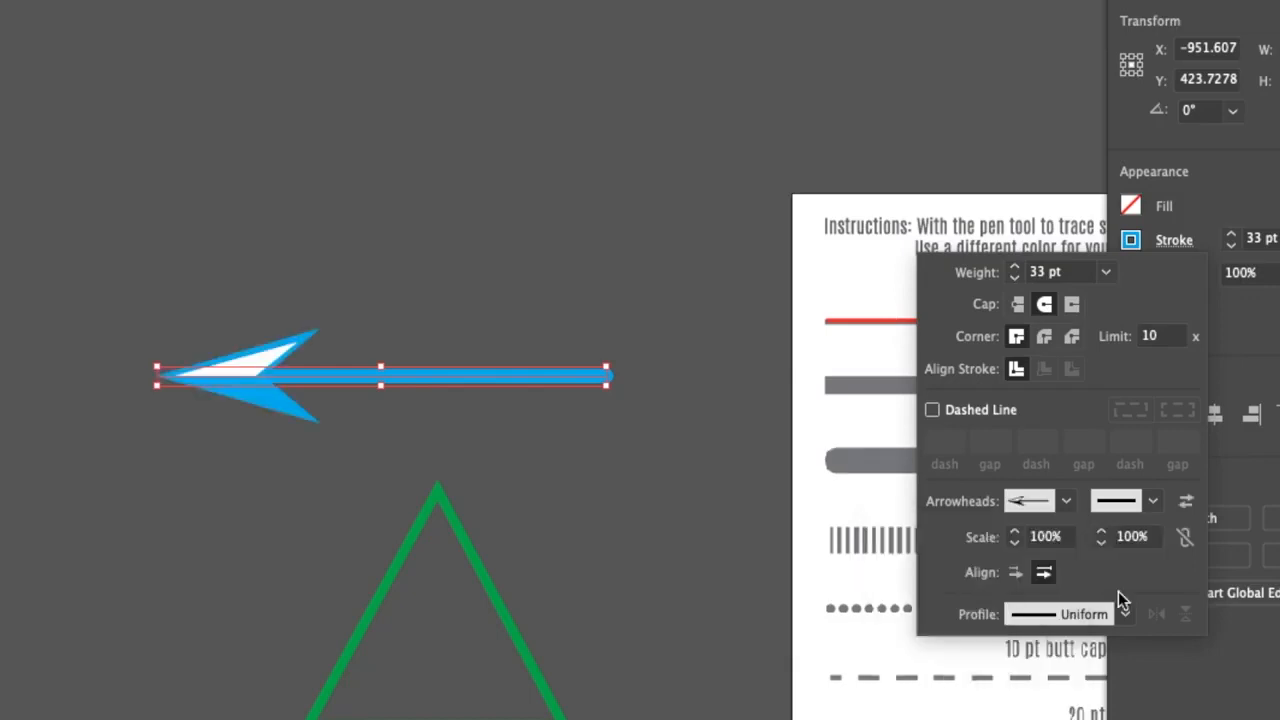
Give the end of the blue line the fletching-shaped arrowhead Arrow 20
{"action": "left_click", "coordinate": [1152, 502]}
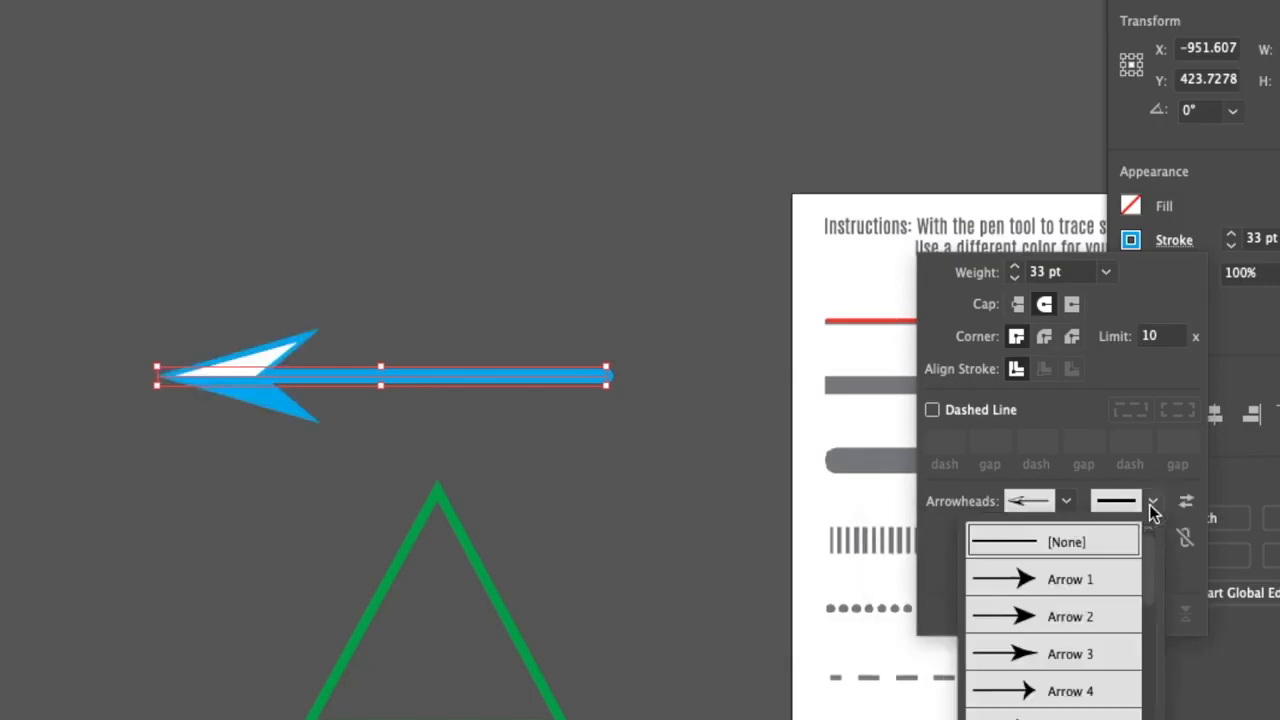
{"action": "scroll", "coordinate": [1087, 645], "scroll_direction": "down", "scroll_amount": 6}
{"action": "scroll", "coordinate": [1087, 645], "scroll_direction": "down", "scroll_amount": 3}
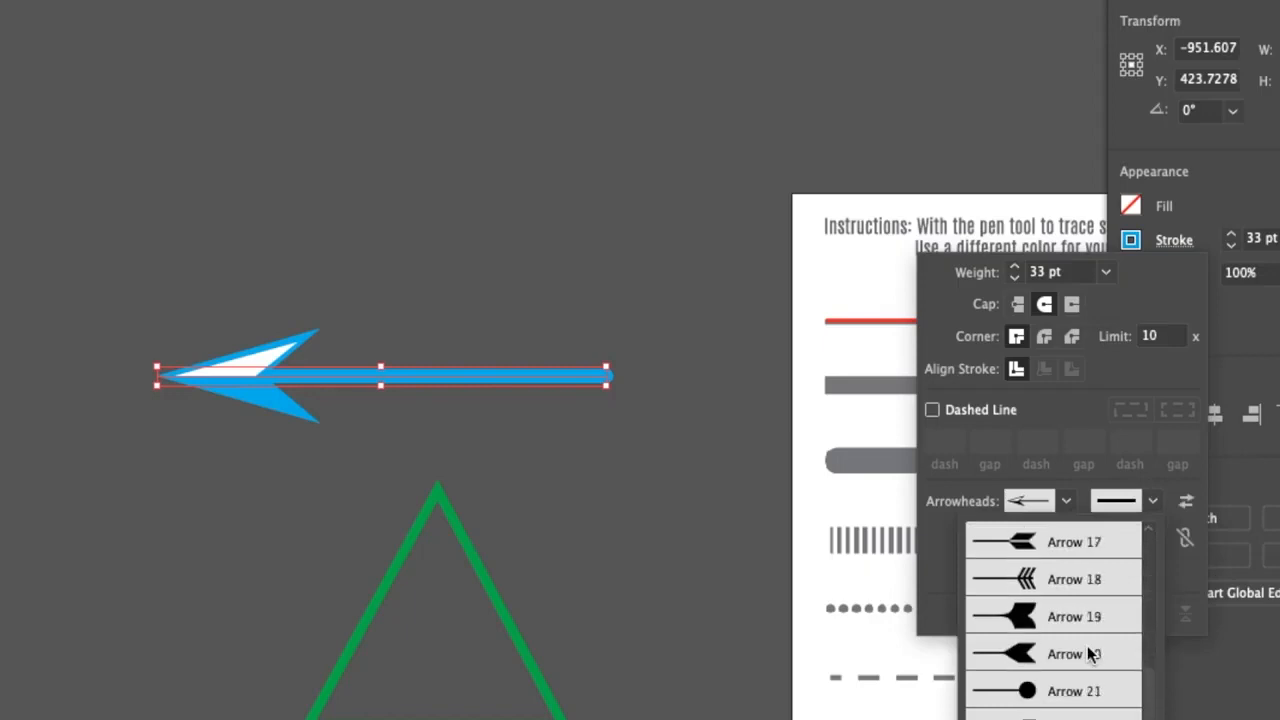
{"action": "left_click", "coordinate": [1087, 645]}
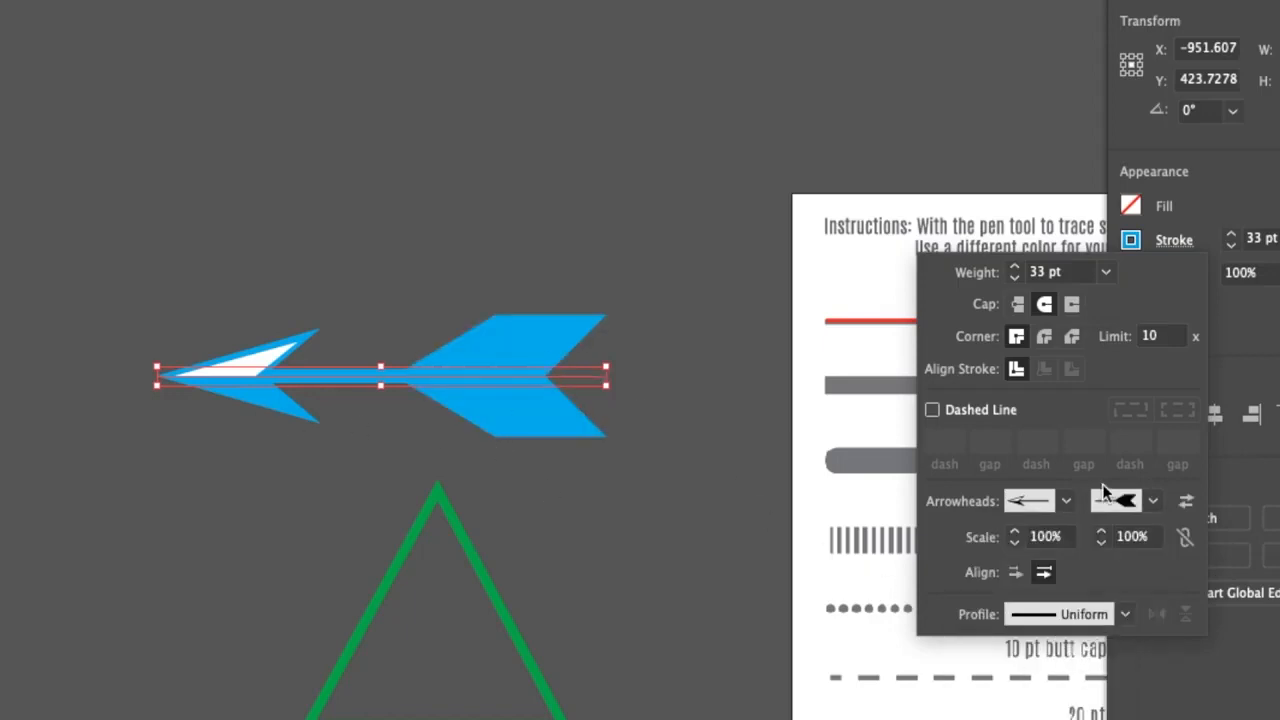
Reduce the scale of the blue line's start arrowhead to 46%
{"action": "left_click", "coordinate": [1026, 537]}
{"action": "key", "text": "Down"}
{"action": "key", "text": "Down"}
{"action": "key", "text": "Down"}
{"action": "key", "text": "Down"}
{"action": "key", "text": "Down"}
{"action": "key", "text": "Down"}
{"action": "key", "text": "Down"}
{"action": "key", "text": "Down"}
{"action": "key", "text": "Down"}
{"action": "key", "text": "Down"}
{"action": "key", "text": "Down"}
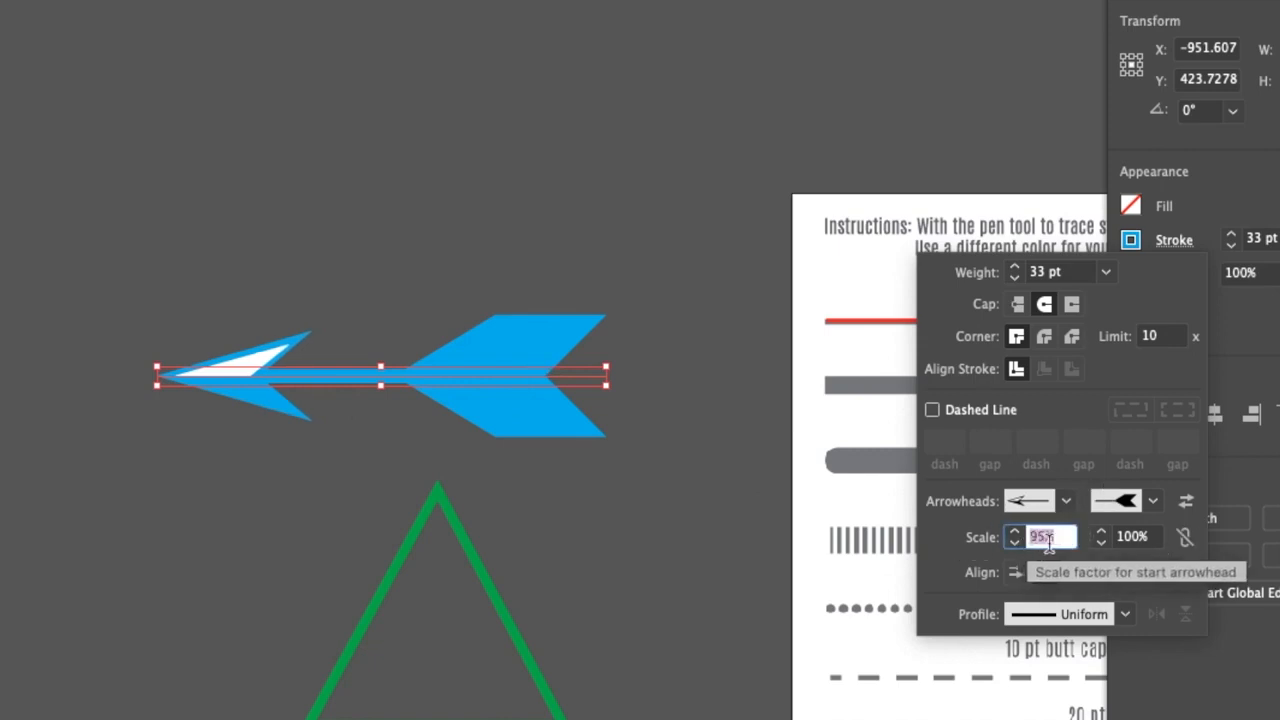
{"action": "key", "text": "Down"}
{"action": "key", "text": "Down"}
{"action": "key", "text": "Down"}
{"action": "key", "text": "Down"}
{"action": "key", "text": "Down"}
{"action": "key", "text": "Down"}
{"action": "key", "text": "Down"}
{"action": "key", "text": "Down"}
{"action": "key", "text": "Down"}
{"action": "key", "text": "Down"}
{"action": "key", "text": "Down"}
{"action": "key", "text": "Down"}
{"action": "key", "text": "Down"}
{"action": "key", "text": "Down"}
{"action": "key", "text": "Down"}
{"action": "key", "text": "Down"}
{"action": "key", "text": "Down"}
{"action": "key", "text": "Down"}
{"action": "key", "text": "Down"}
{"action": "key", "text": "Down"}
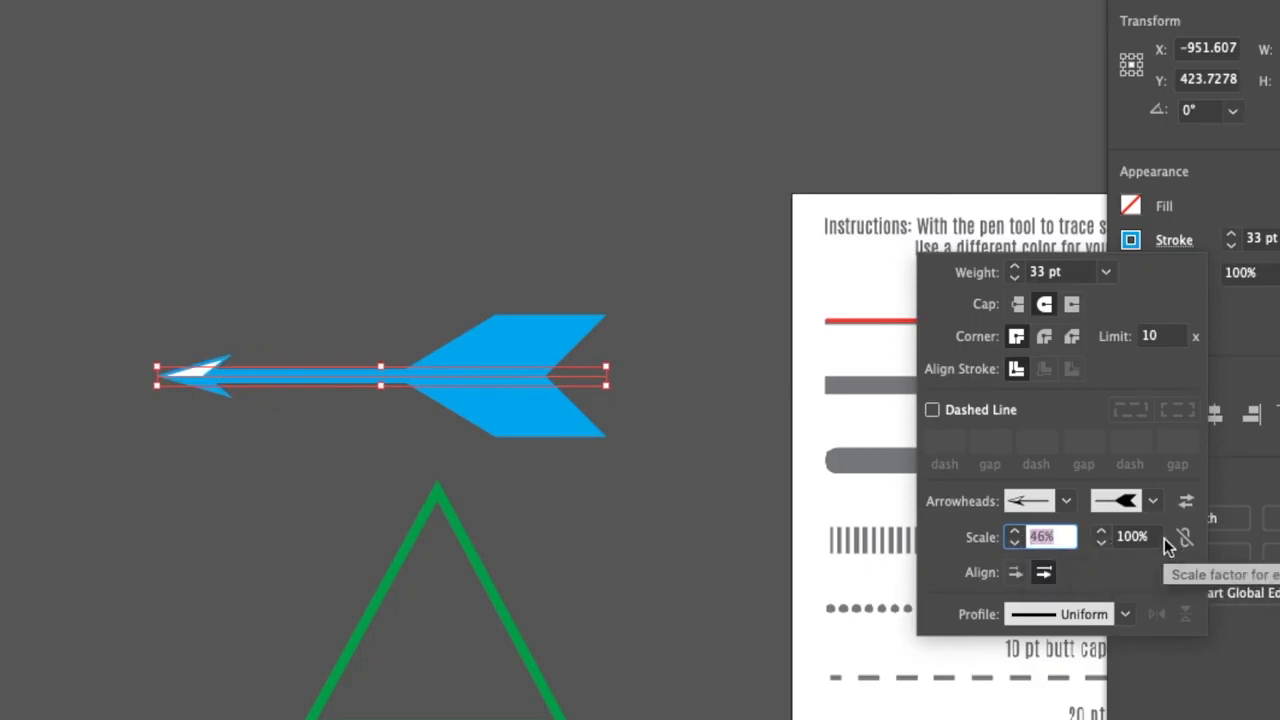
Reduce the scale of the blue line's end arrowhead to 39%
{"action": "left_click", "coordinate": [1145, 537]}
{"action": "double_click", "coordinate": [1147, 538]}
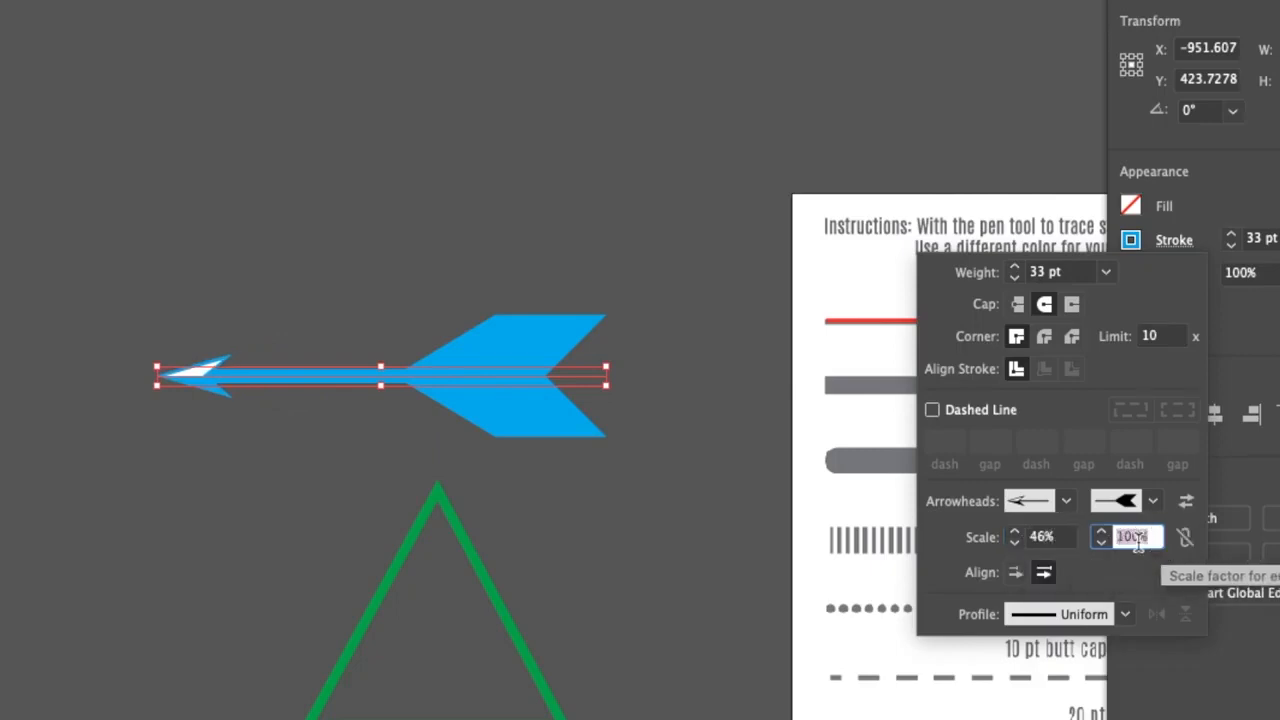
{"action": "key", "text": "Down"}
{"action": "key", "text": "Down"}
{"action": "key", "text": "Down"}
{"action": "key", "text": "Down"}
{"action": "key", "text": "Down"}
{"action": "key", "text": "Down"}
{"action": "key", "text": "Down"}
{"action": "key", "text": "Down"}
{"action": "key", "text": "Down"}
{"action": "key", "text": "Down"}
{"action": "key", "text": "Down"}
{"action": "key", "text": "Down"}
{"action": "key", "text": "Down"}
{"action": "key", "text": "Down"}
{"action": "key", "text": "Down"}
{"action": "key", "text": "Down"}
{"action": "key", "text": "Down"}
{"action": "key", "text": "Down"}
{"action": "key", "text": "Down"}
{"action": "key", "text": "Down"}
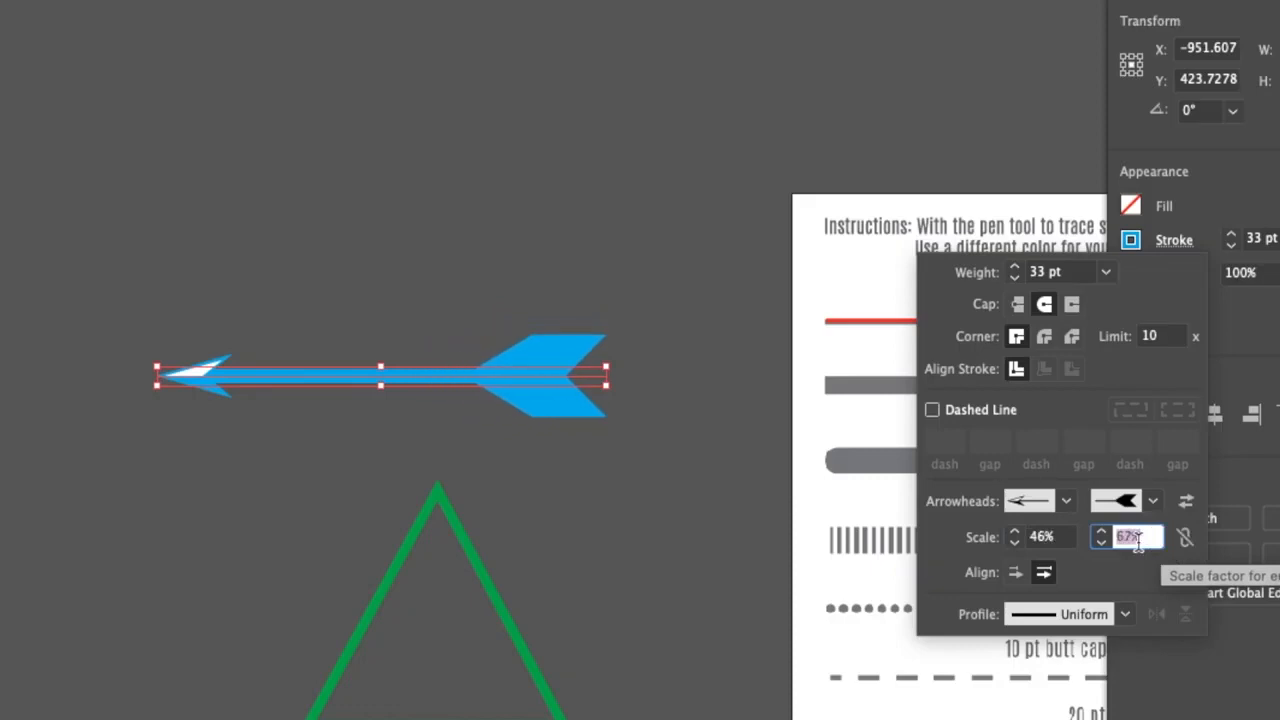
{"action": "key", "text": "Down"}
{"action": "key", "text": "Down"}
{"action": "key", "text": "Down"}
{"action": "key", "text": "Down"}
{"action": "key", "text": "Down"}
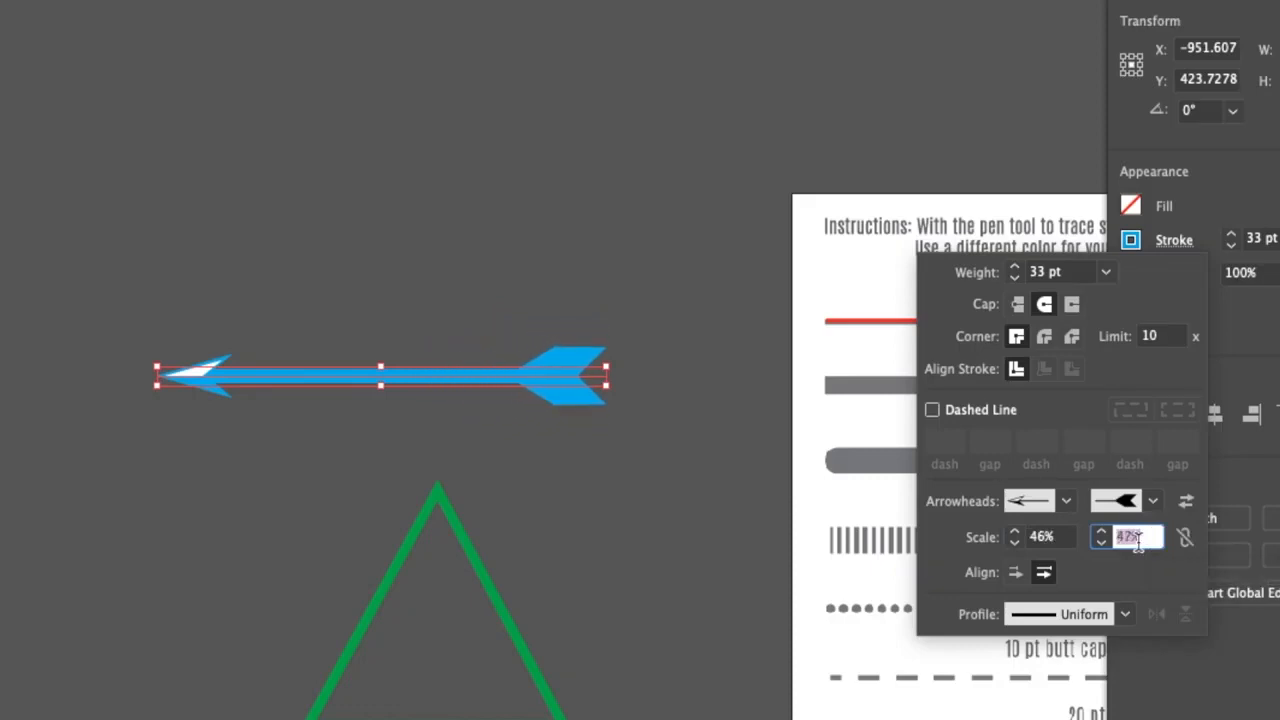
{"action": "key", "text": "Down"}
{"action": "key", "text": "Down"}
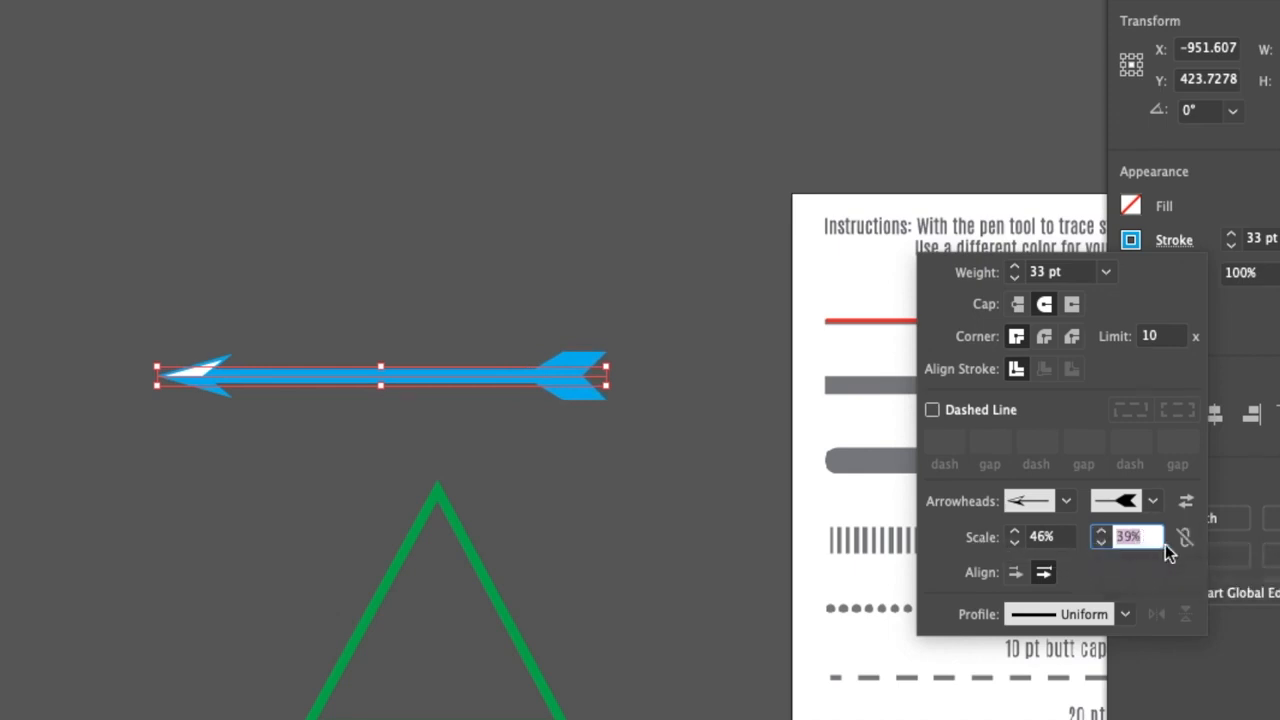
Try the double-bulge width profile on the blue line and set both of its arrowheads to None
{"action": "left_click", "coordinate": [1134, 613]}
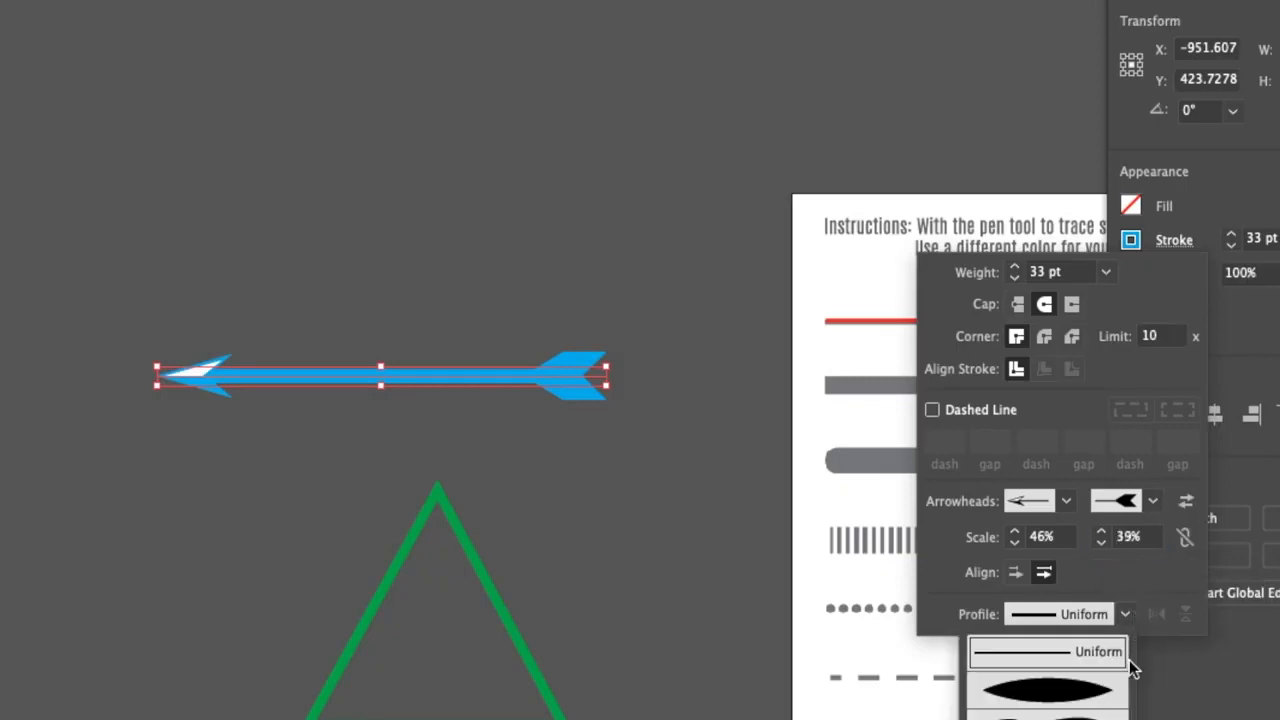
{"action": "left_click", "coordinate": [1047, 710]}
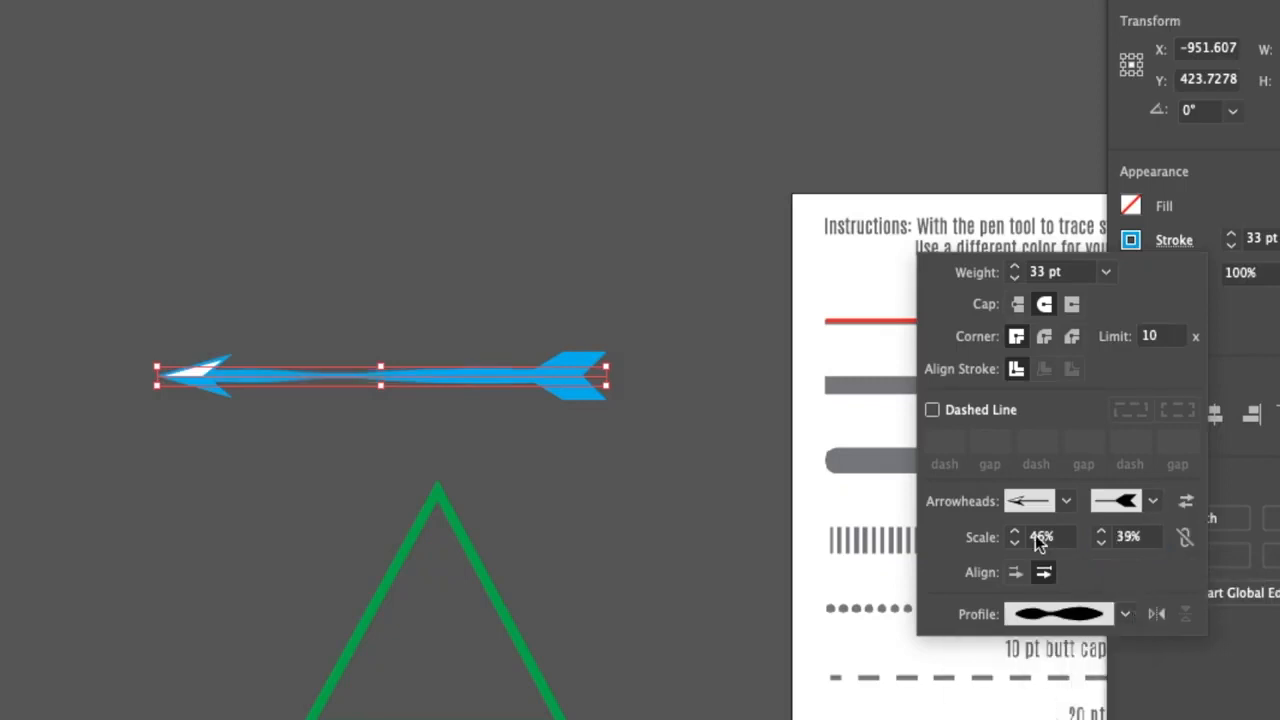
{"action": "left_click", "coordinate": [1066, 503]}
{"action": "scroll", "coordinate": [1048, 570], "scroll_direction": "up", "scroll_amount": 10}
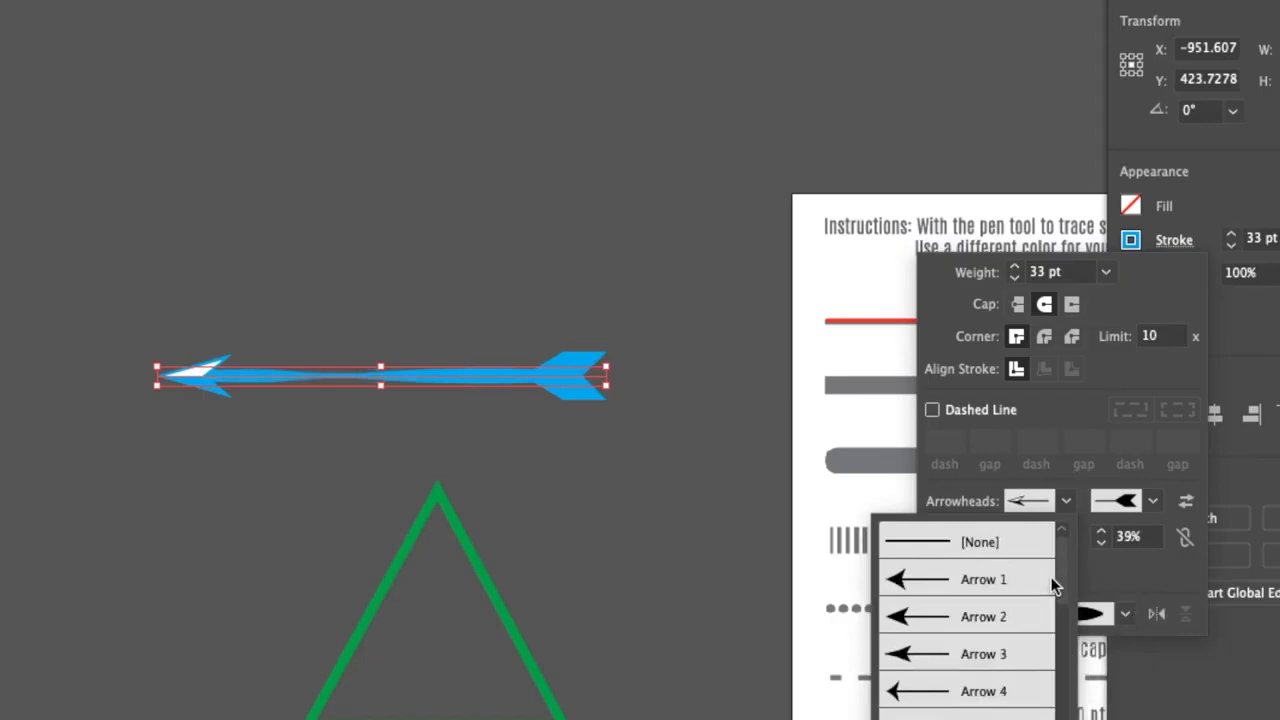
{"action": "left_click", "coordinate": [1000, 542]}
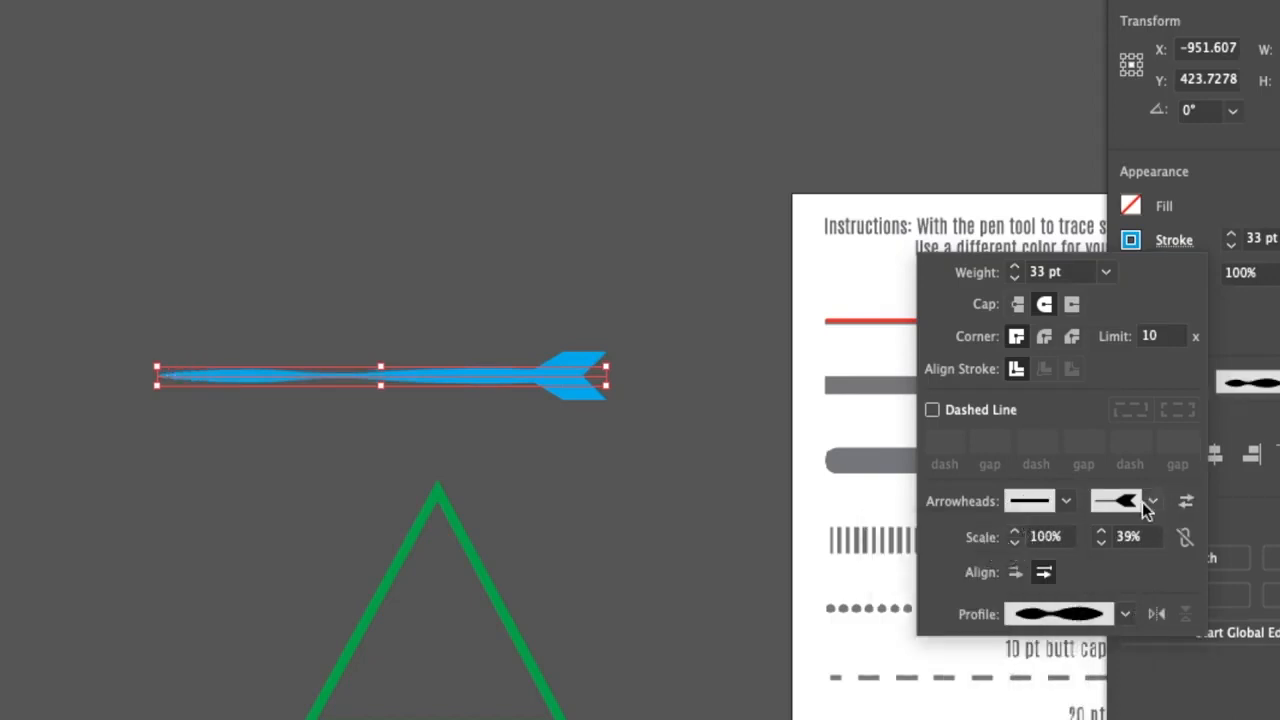
{"action": "left_click", "coordinate": [1152, 501]}
{"action": "scroll", "coordinate": [1123, 597], "scroll_direction": "up", "scroll_amount": 10}
{"action": "left_click", "coordinate": [1088, 544]}
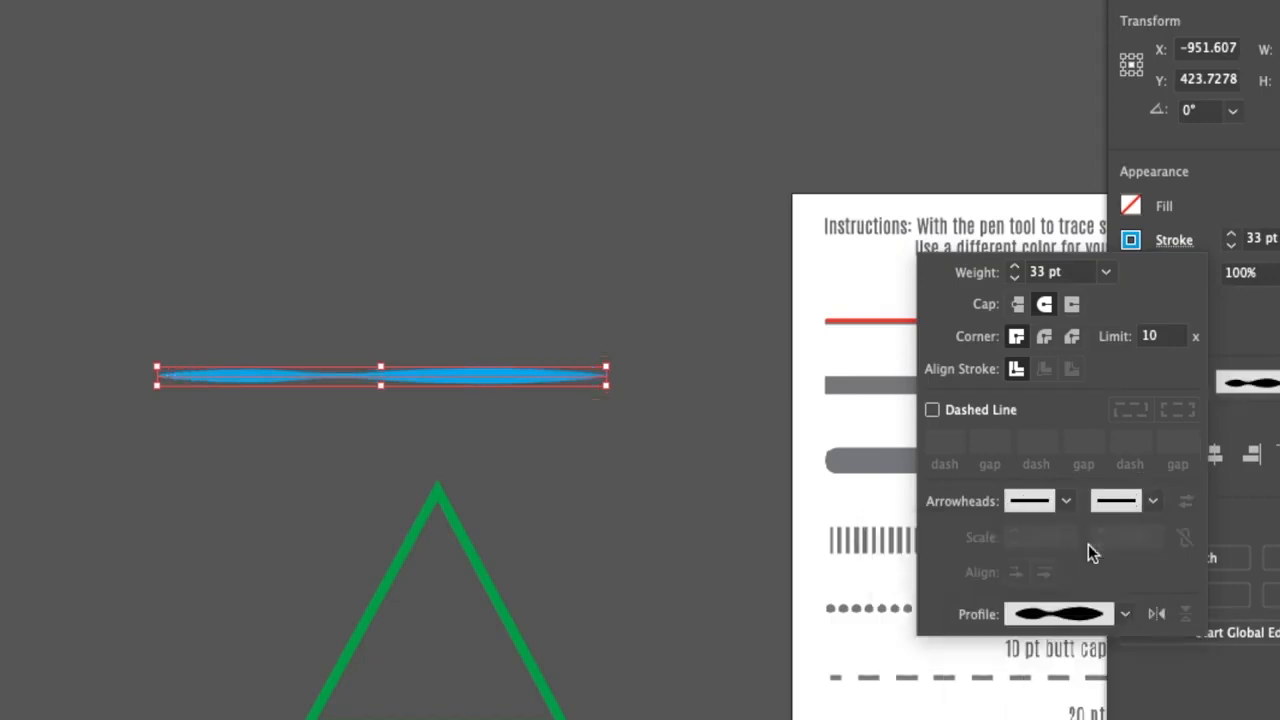
Apply the lens-shaped Width Profile 1 to the blue line and deselect it
{"action": "left_click", "coordinate": [1126, 614]}
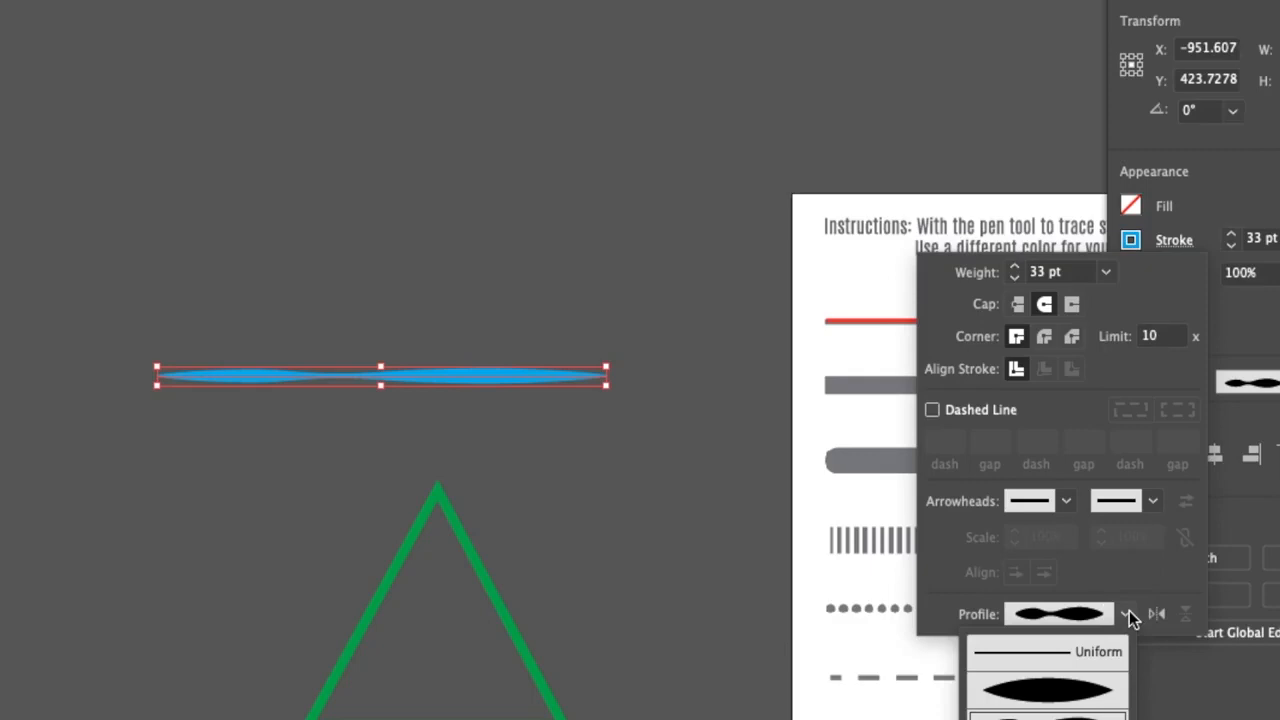
{"action": "left_click", "coordinate": [1068, 704]}
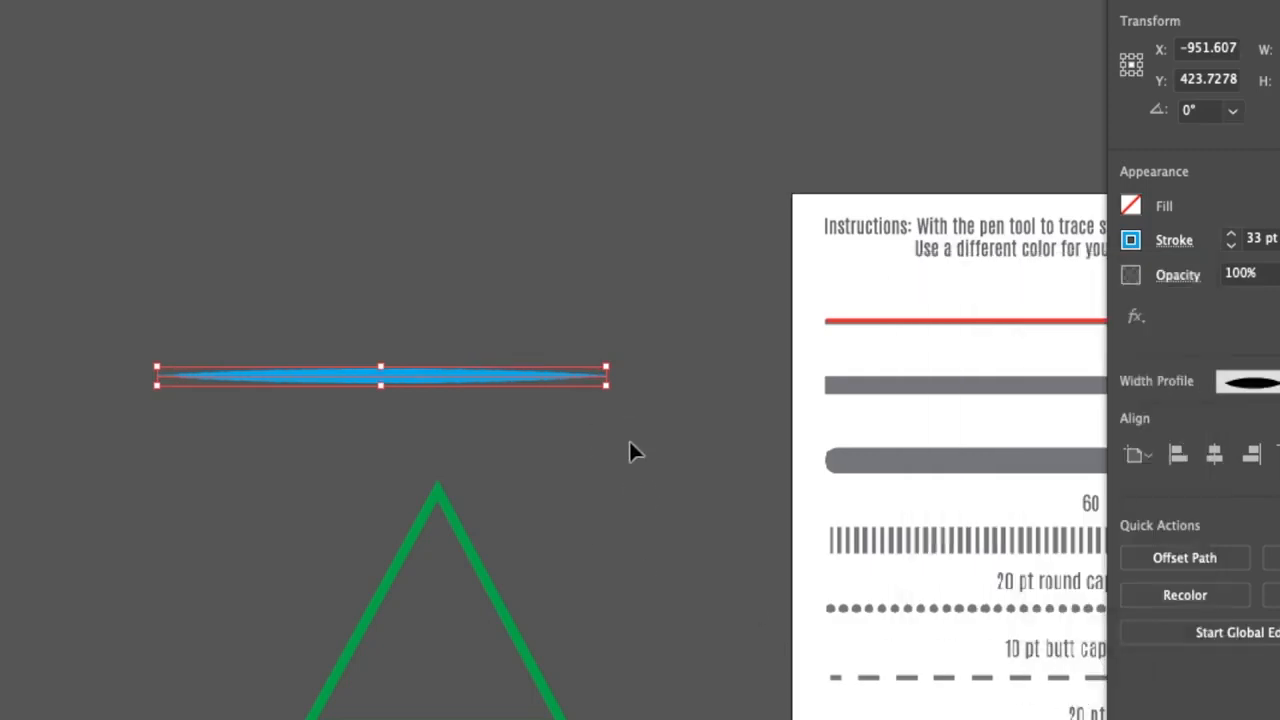
{"action": "left_click", "coordinate": [733, 533]}
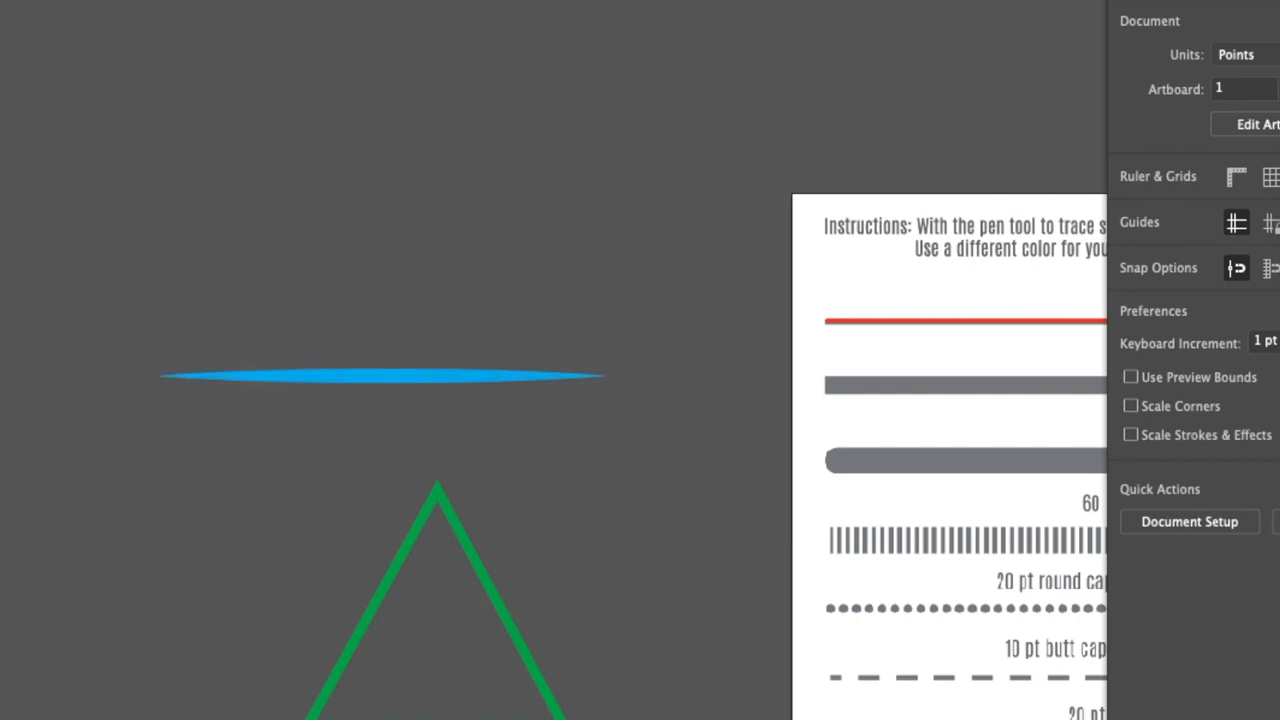
Draw a short curved path above the blue line with the Pen tool, giving it a 33 pt stroke and Width Profile 1
{"action": "key", "text": "p"}
{"action": "left_click_drag", "start_coordinate": [331, 276], "coordinate": [386, 274]}
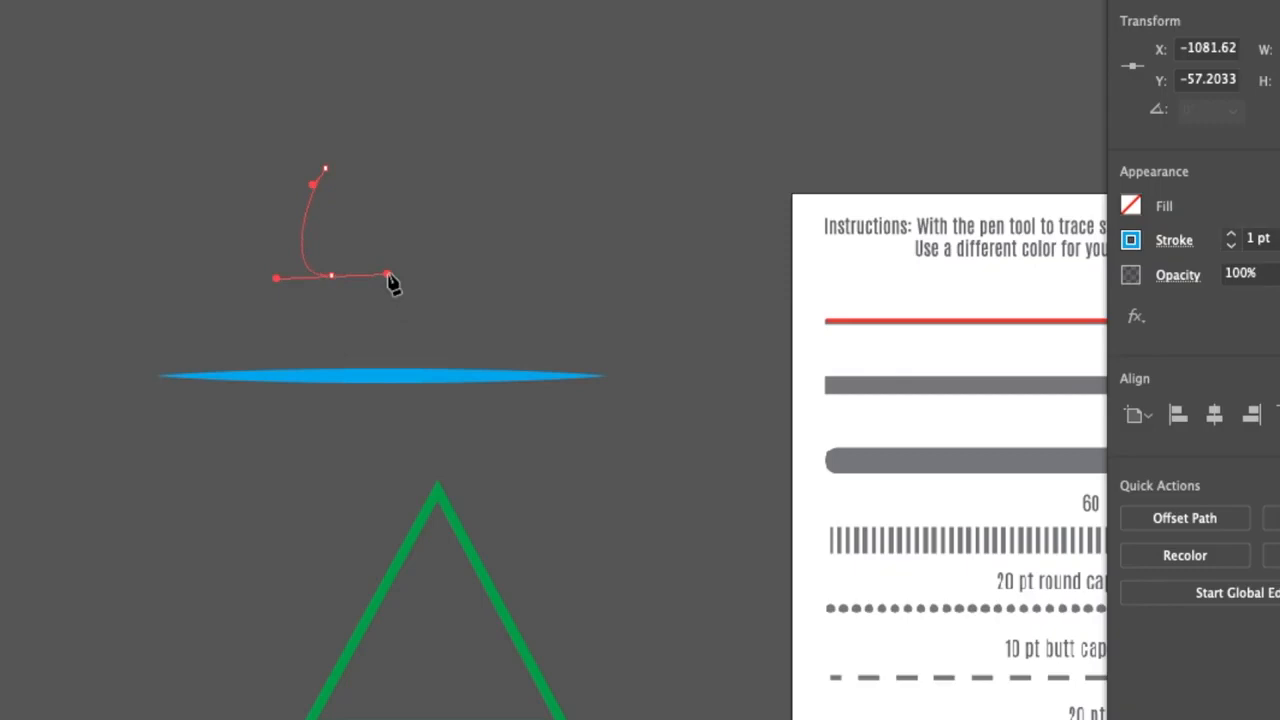
{"action": "left_click", "coordinate": [1175, 241]}
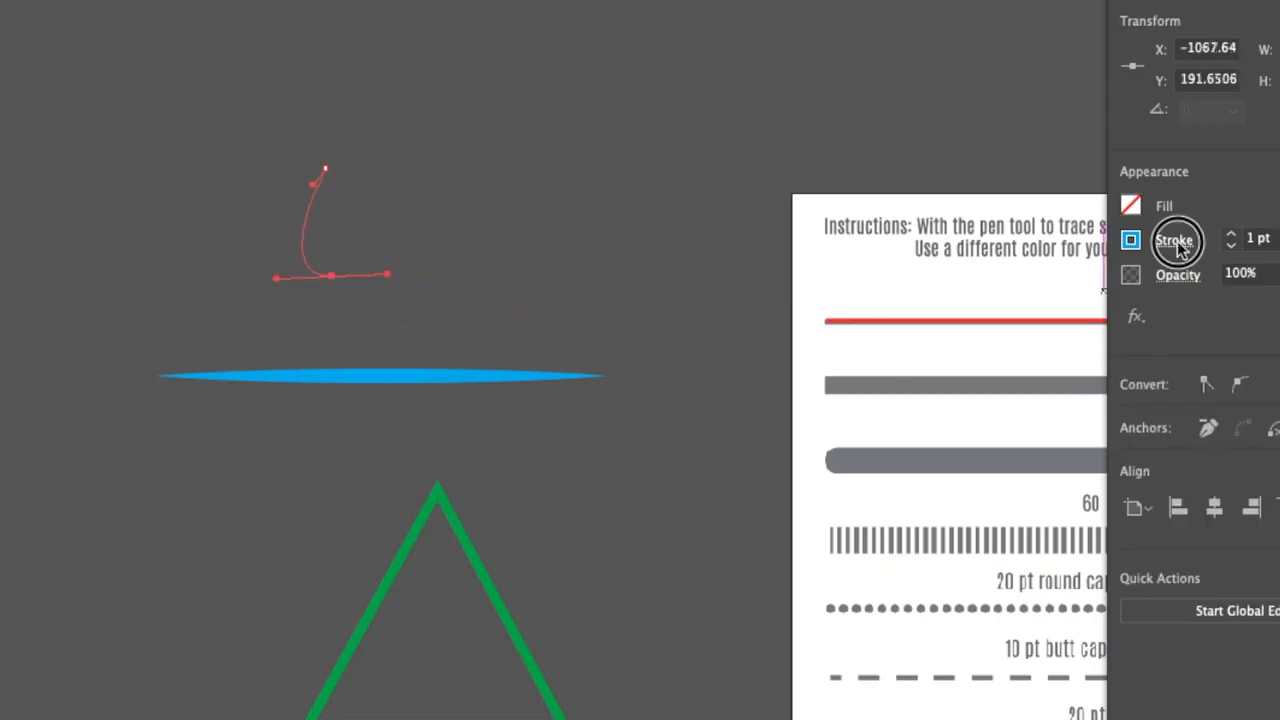
{"action": "scroll", "coordinate": [1065, 272], "scroll_direction": "down", "scroll_amount": 4}
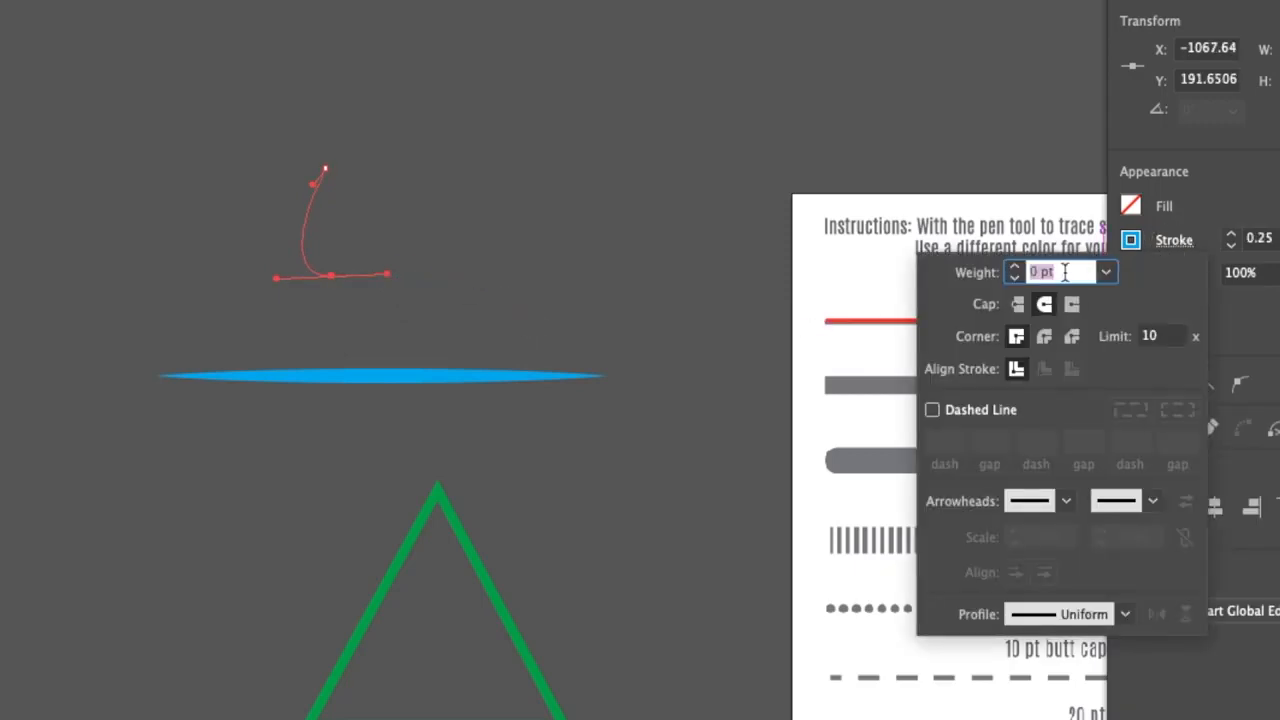
{"action": "scroll", "coordinate": [1065, 272], "scroll_direction": "up", "scroll_amount": 6}
{"action": "scroll", "coordinate": [1065, 272], "scroll_direction": "up", "scroll_amount": 10}
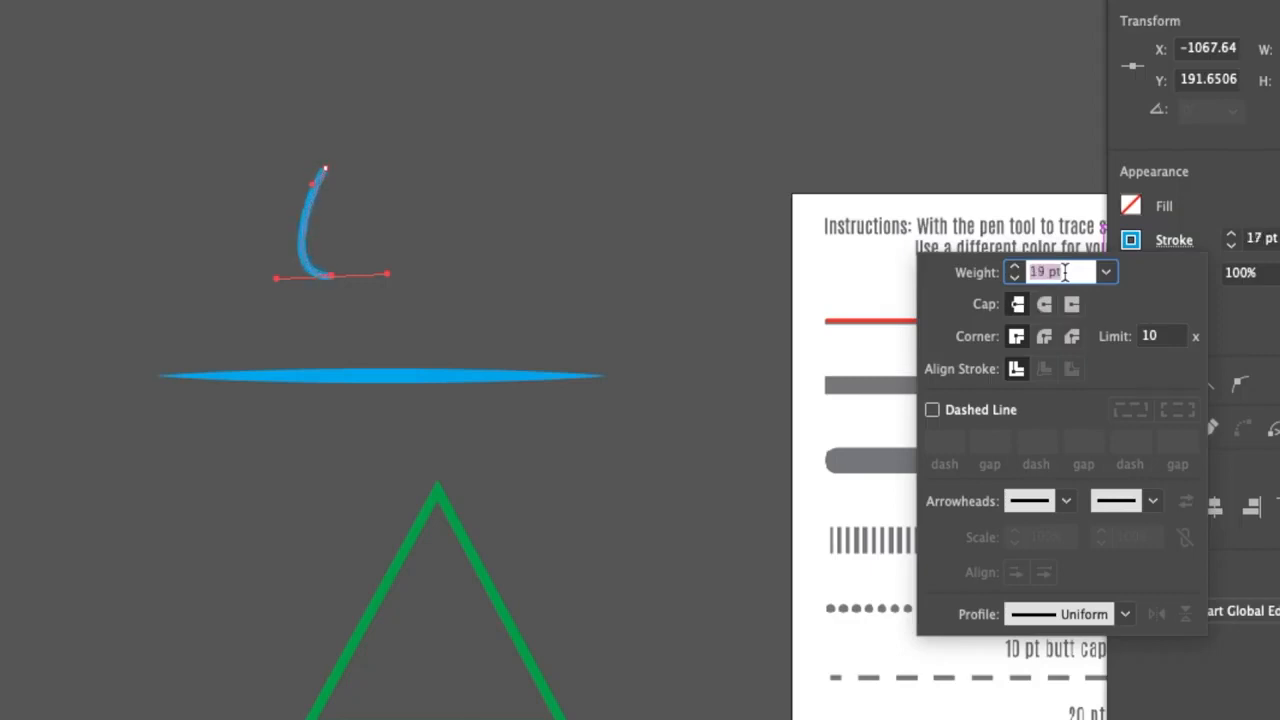
{"action": "scroll", "coordinate": [1065, 272], "scroll_direction": "up", "scroll_amount": 11}
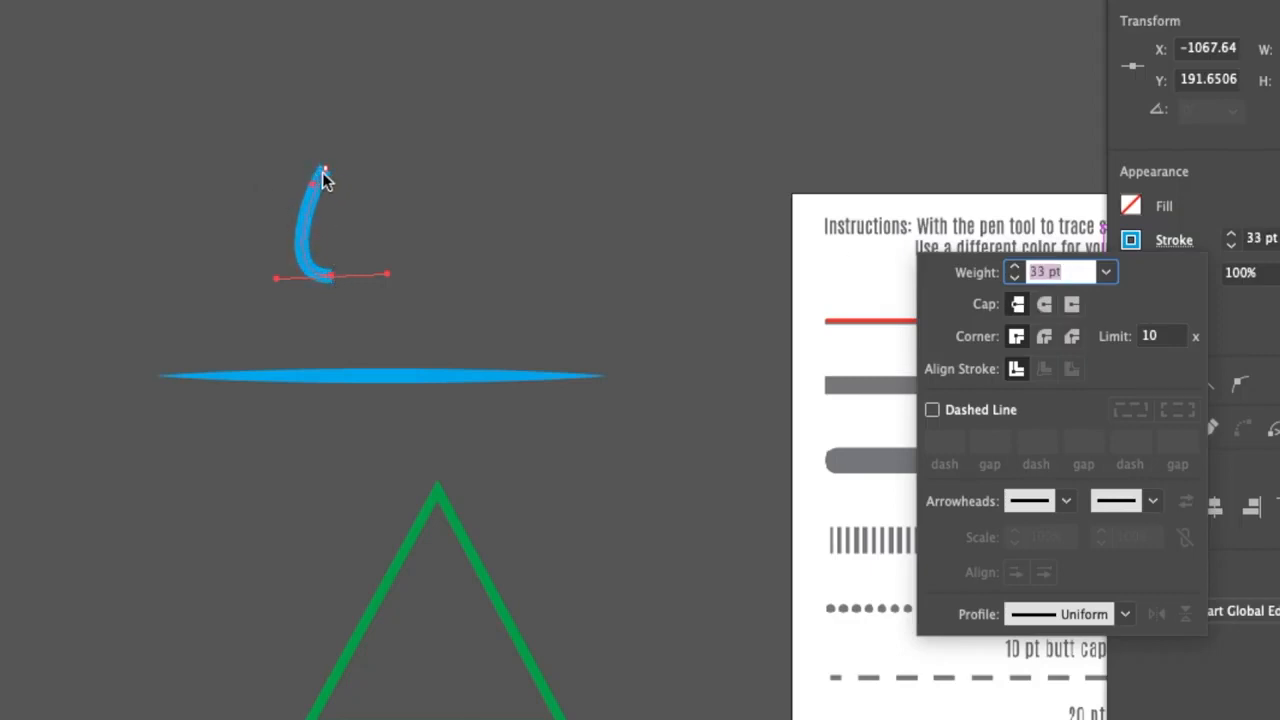
{"action": "left_click", "coordinate": [1125, 614]}
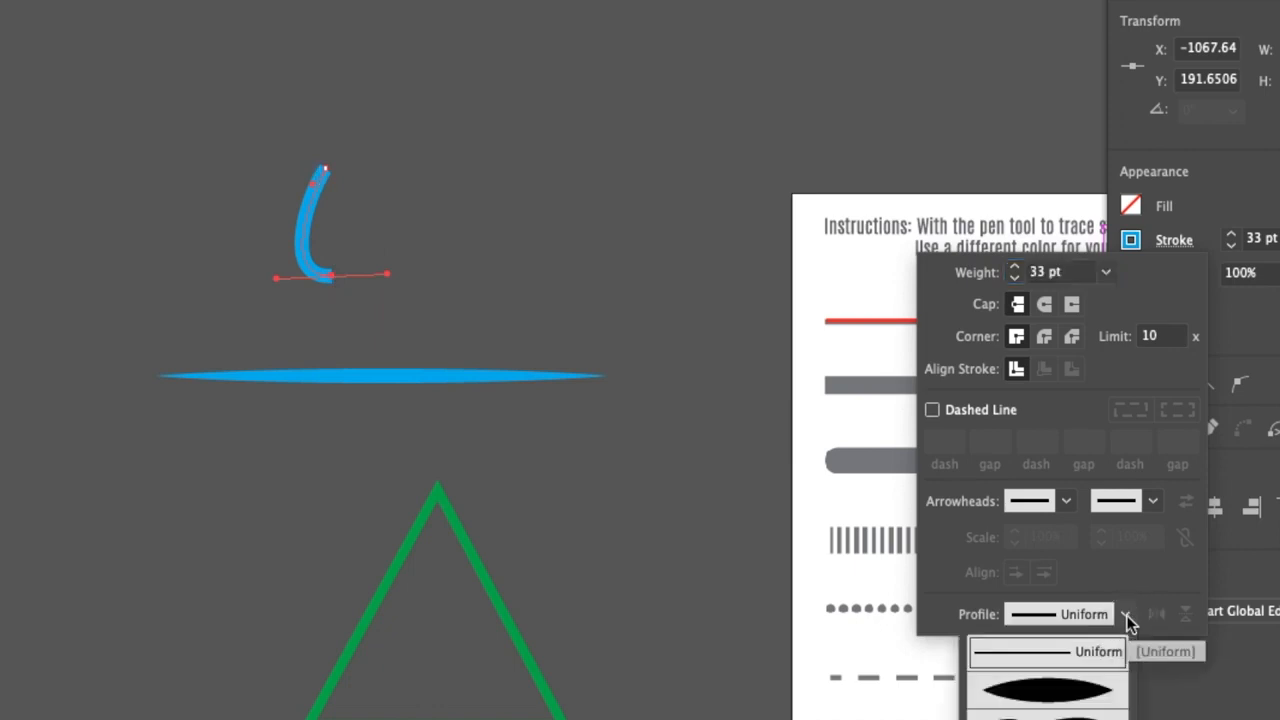
{"action": "left_click", "coordinate": [1094, 691]}
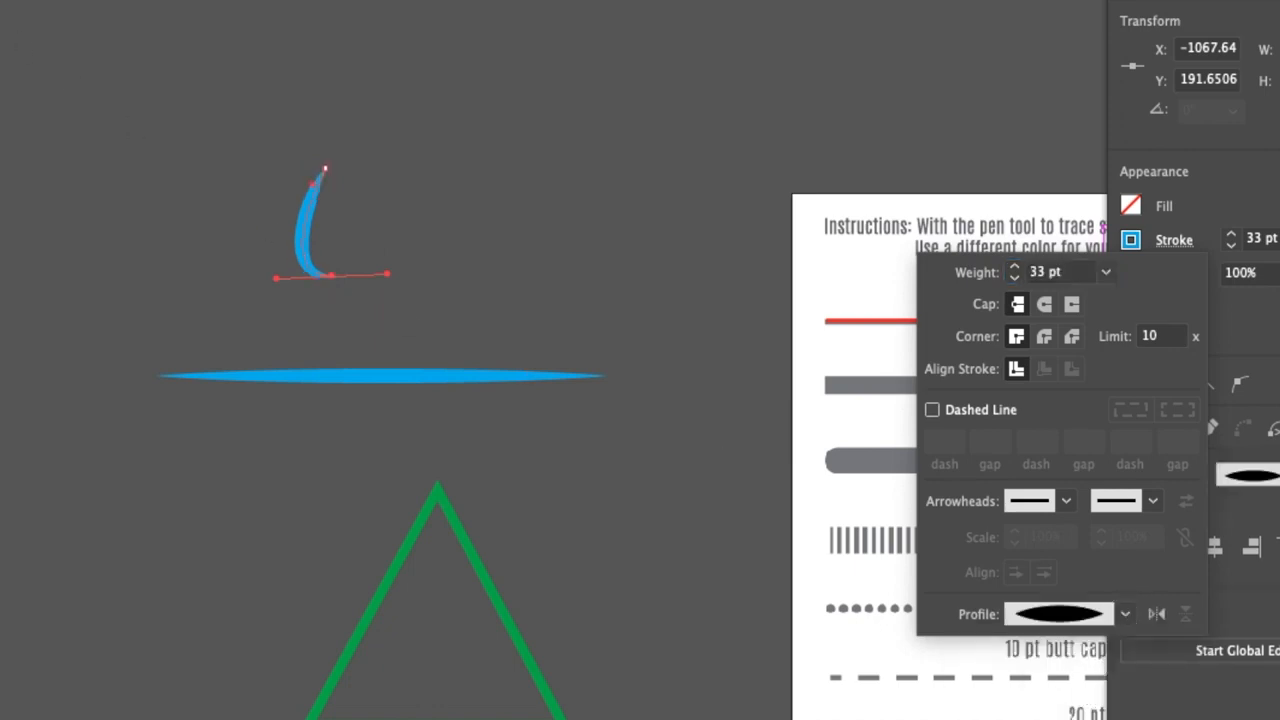
Delete the short curved practice path above the blue line
{"action": "left_click", "coordinate": [188, 6]}
{"action": "left_click", "coordinate": [71, 81]}
{"action": "left_click", "coordinate": [311, 41]}
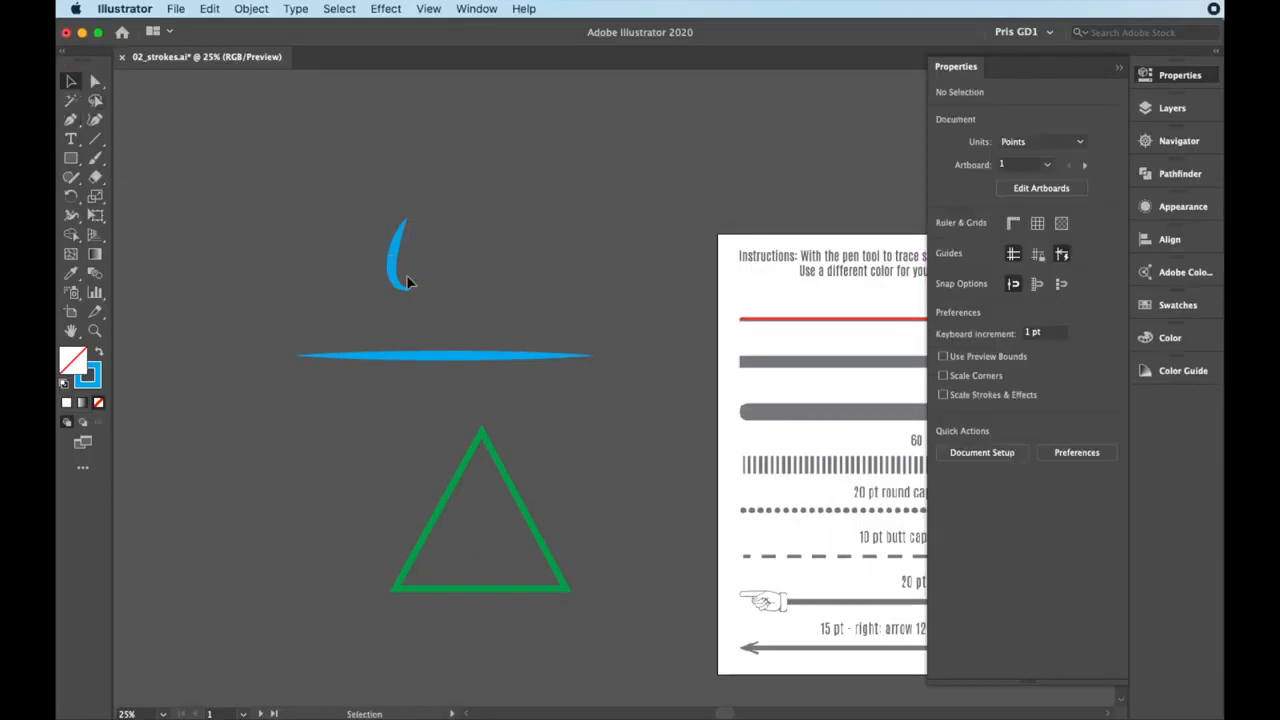
{"action": "left_click", "coordinate": [404, 280]}
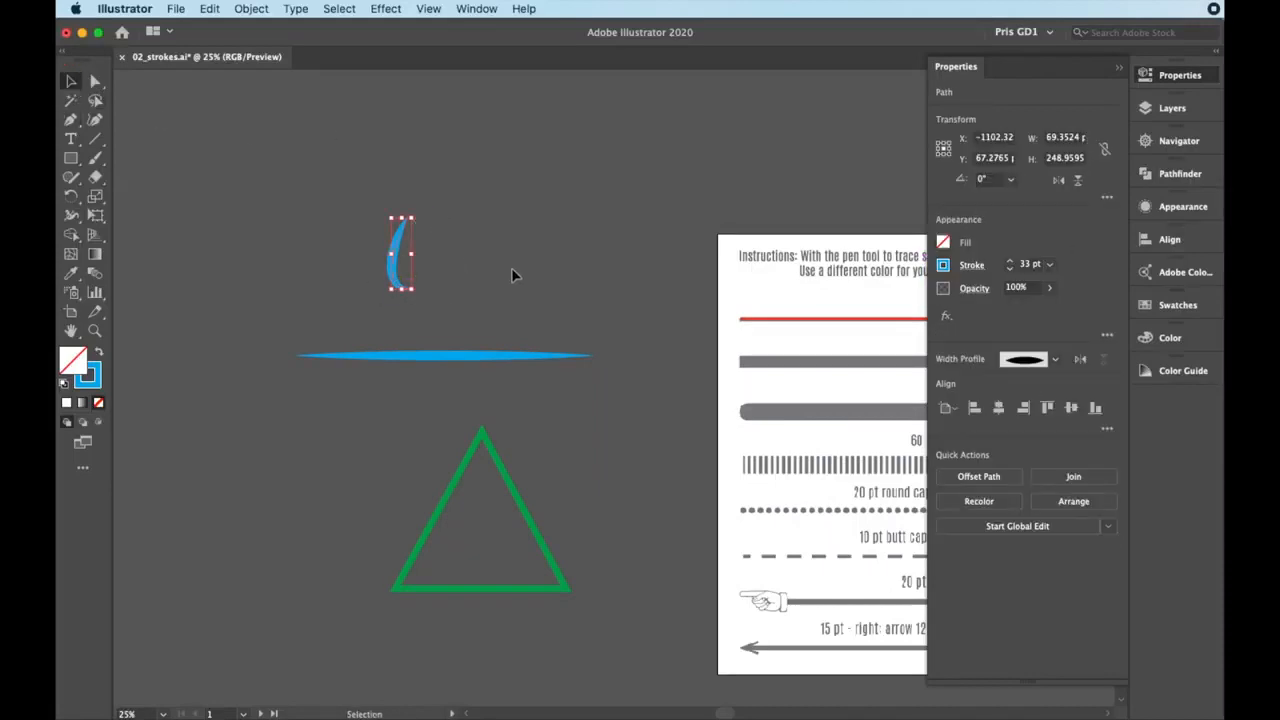
{"action": "key", "text": "Delete"}
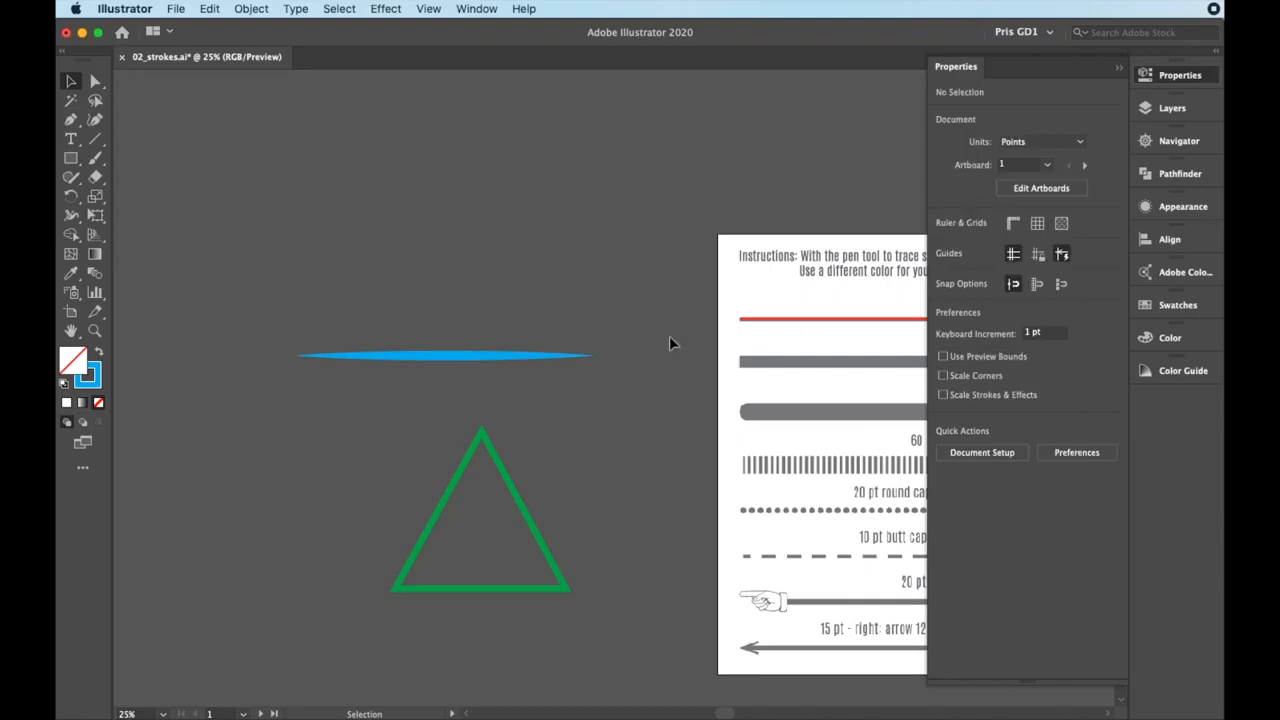
Trace the gray handwritten letter h of "hello" on the second artboard with the Pen tool as one open curved path
{"action": "left_click_drag", "start_coordinate": [620, 343], "coordinate": [447, 289]}
{"action": "left_click_drag", "start_coordinate": [797, 328], "coordinate": [614, 336]}
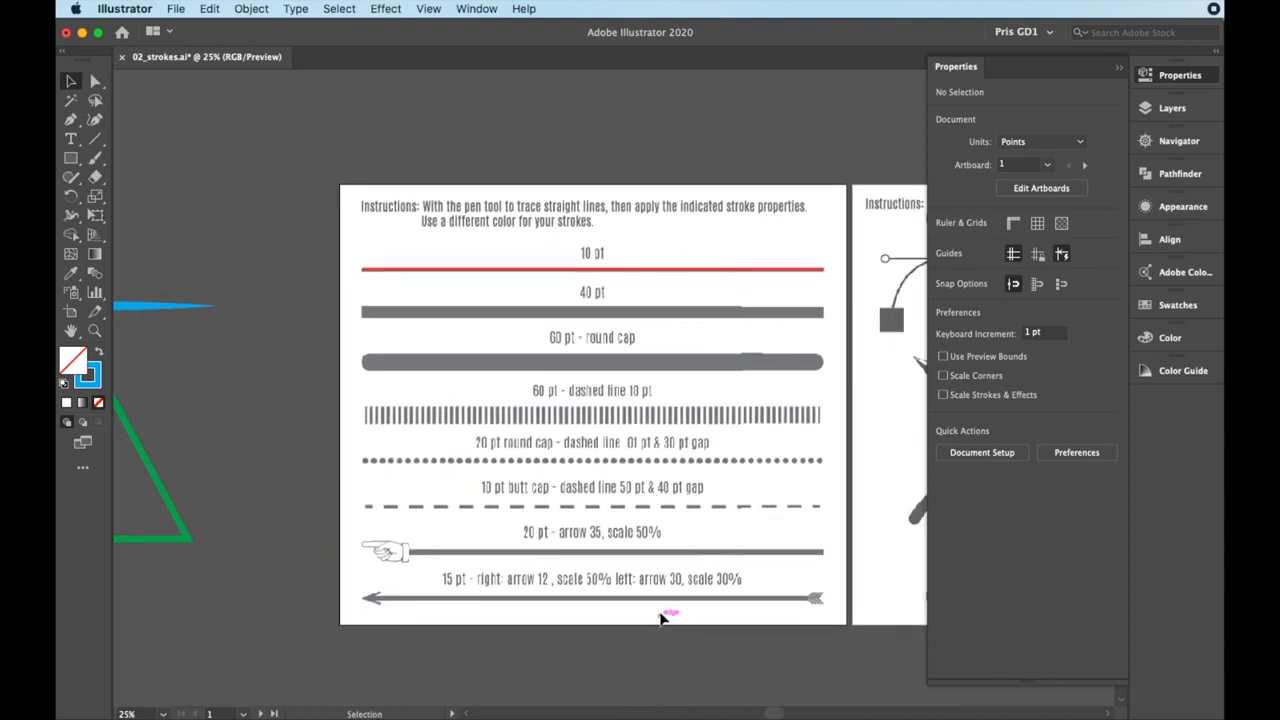
{"action": "left_click_drag", "start_coordinate": [895, 462], "coordinate": [722, 452]}
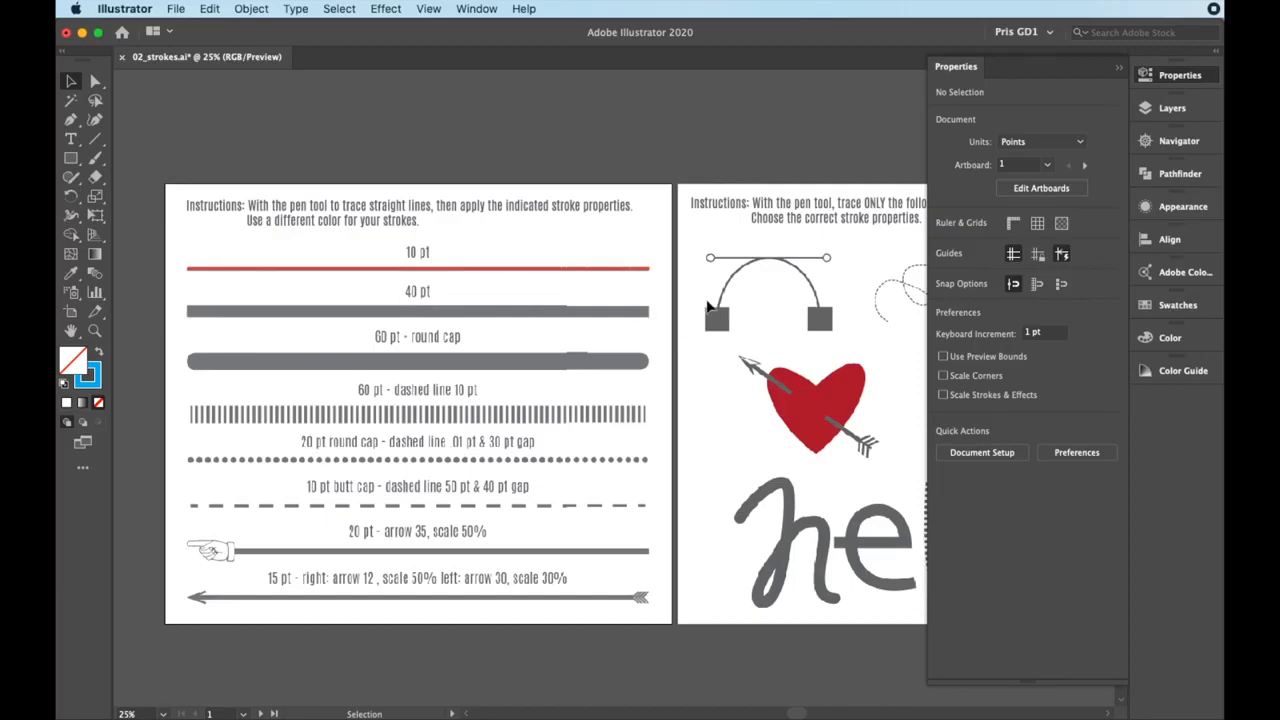
{"action": "key", "text": "p"}
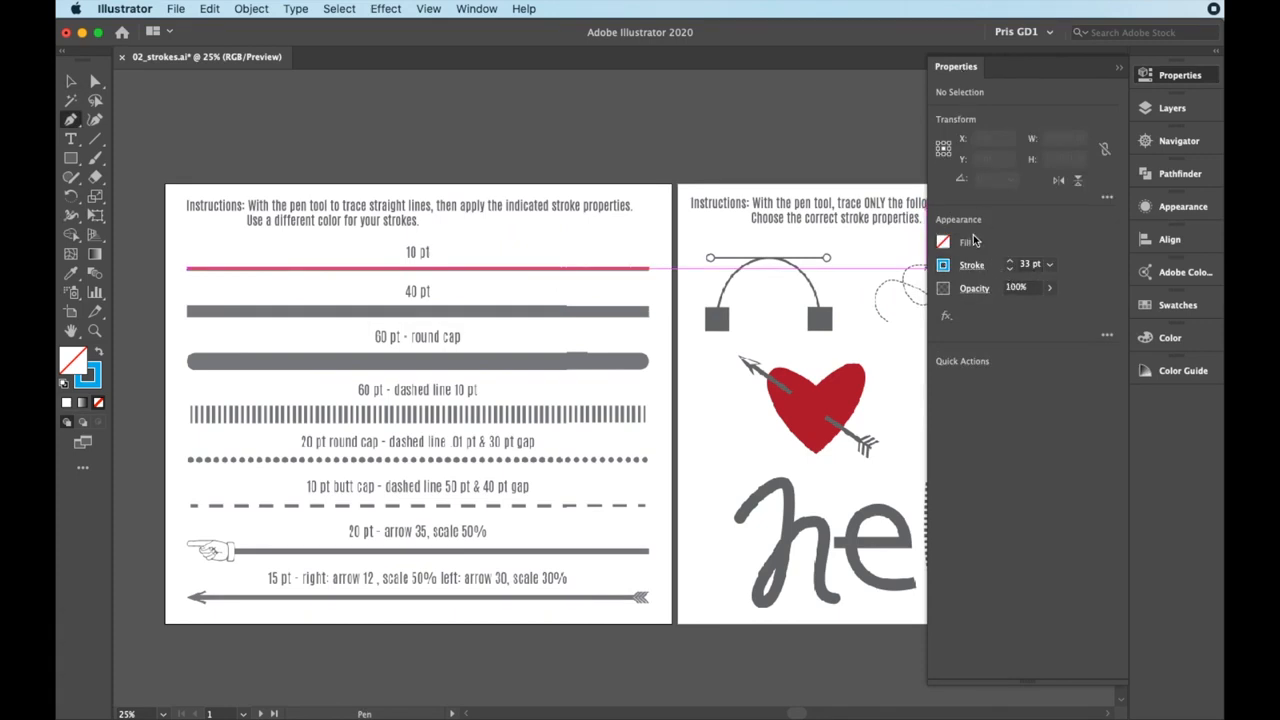
{"action": "scroll", "coordinate": [866, 404], "scroll_direction": "right", "scroll_amount": 10}
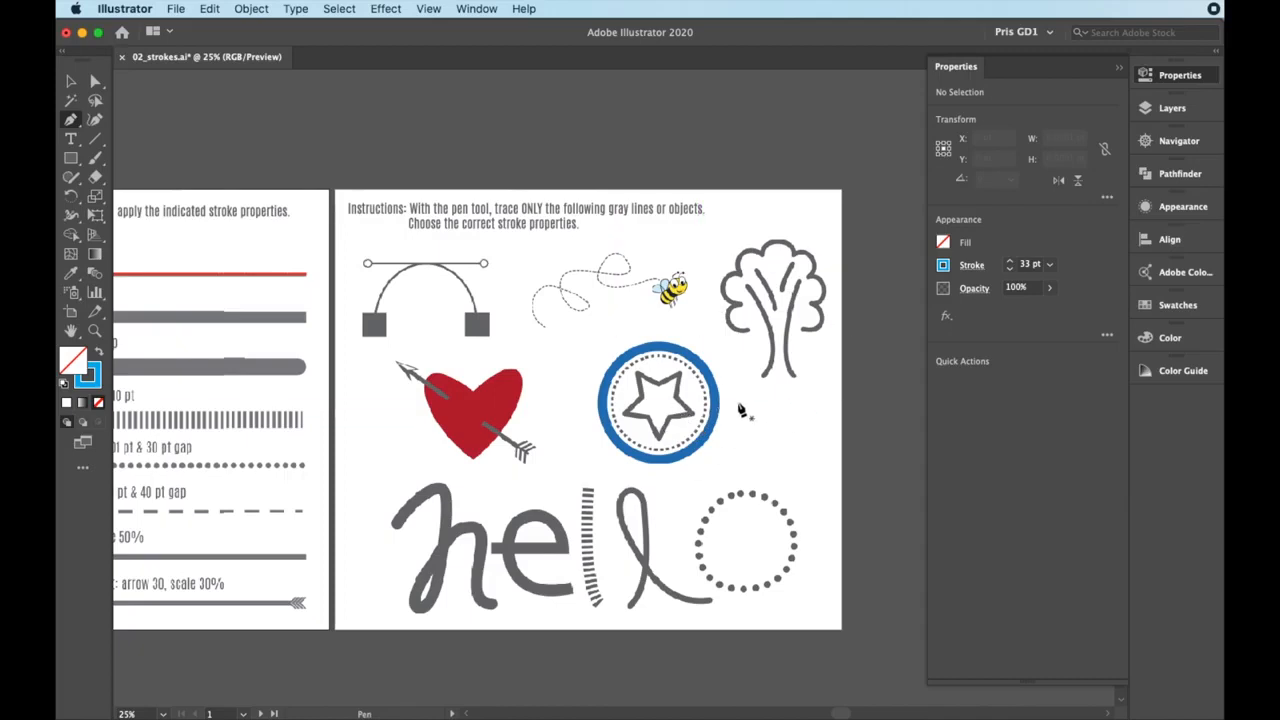
{"action": "scroll", "coordinate": [615, 455], "scroll_direction": "up", "scroll_amount": 1}
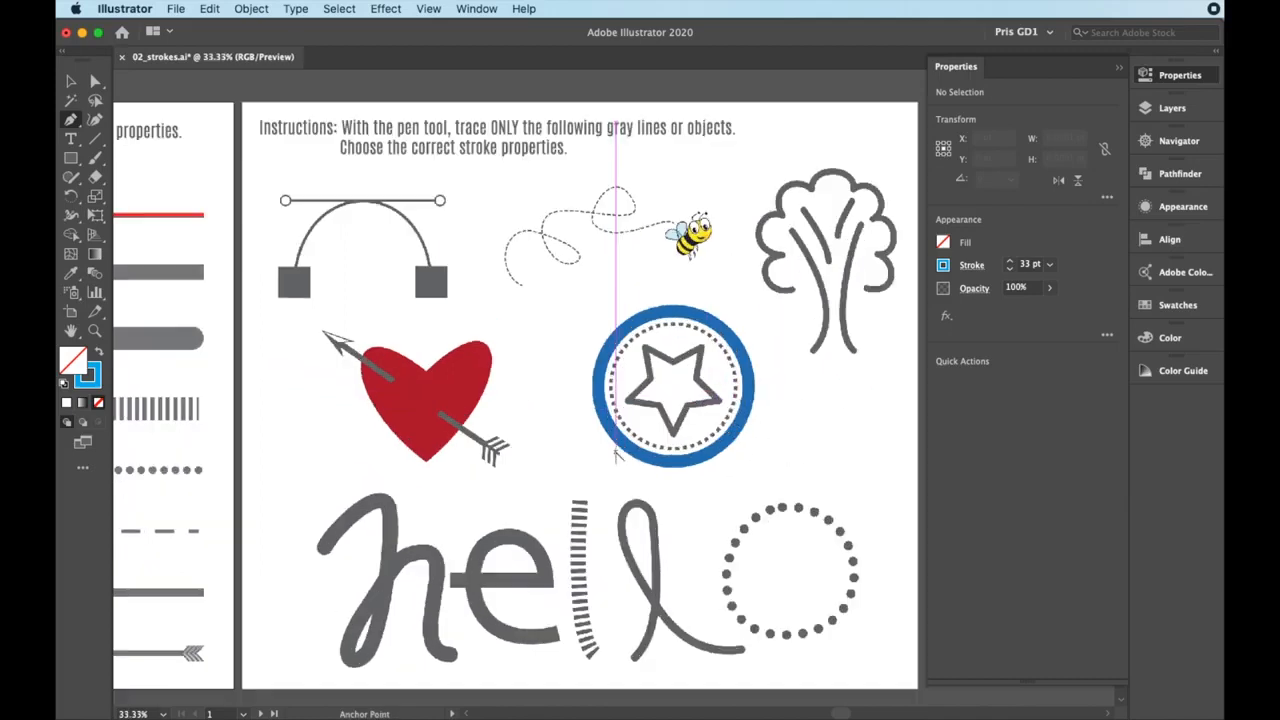
{"action": "left_click_drag", "start_coordinate": [591, 517], "coordinate": [652, 398]}
{"action": "scroll", "coordinate": [506, 431], "scroll_direction": "up", "scroll_amount": 2}
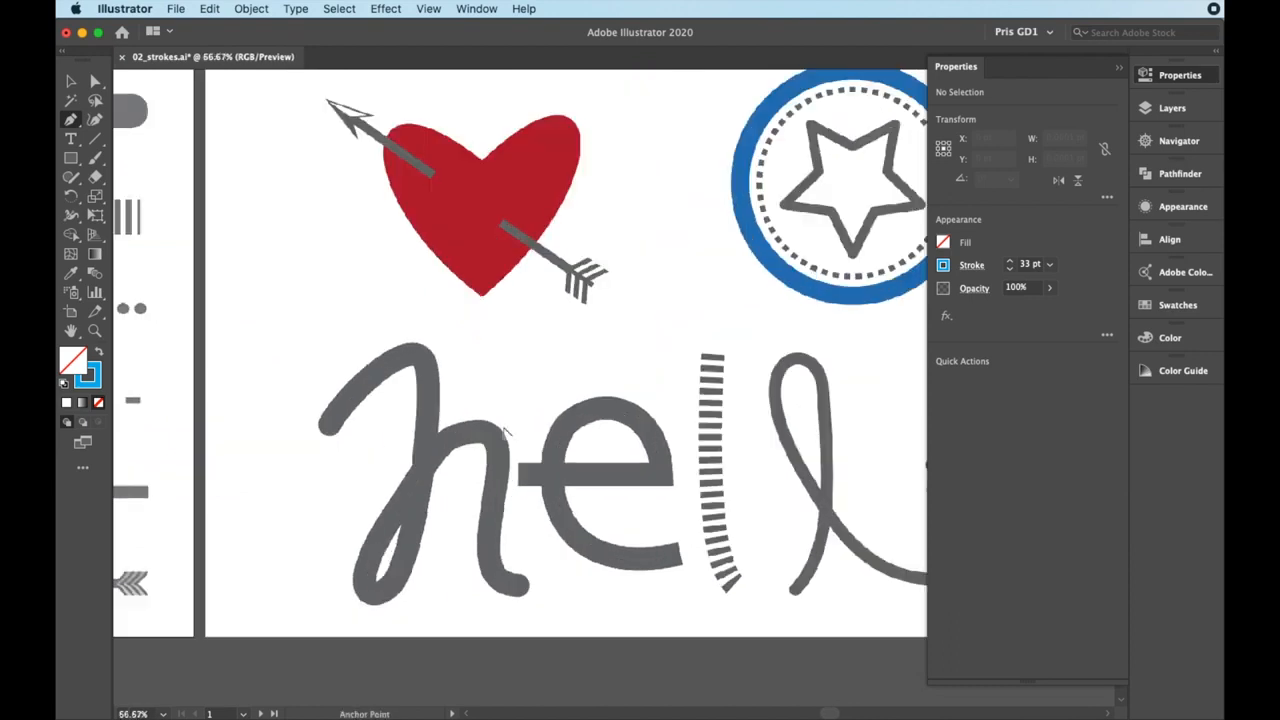
{"action": "left_click_drag", "start_coordinate": [603, 481], "coordinate": [606, 359]}
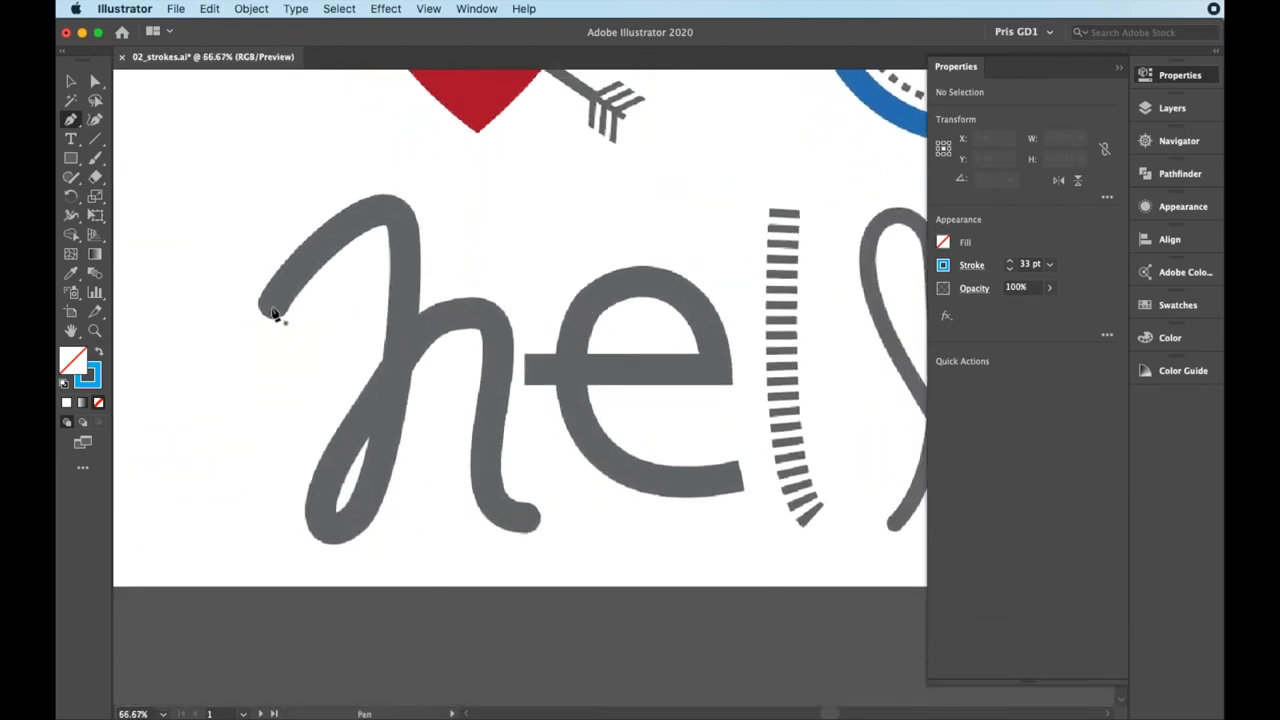
{"action": "left_click_drag", "start_coordinate": [280, 292], "coordinate": [287, 284]}
{"action": "left_click_drag", "start_coordinate": [387, 211], "coordinate": [412, 215]}
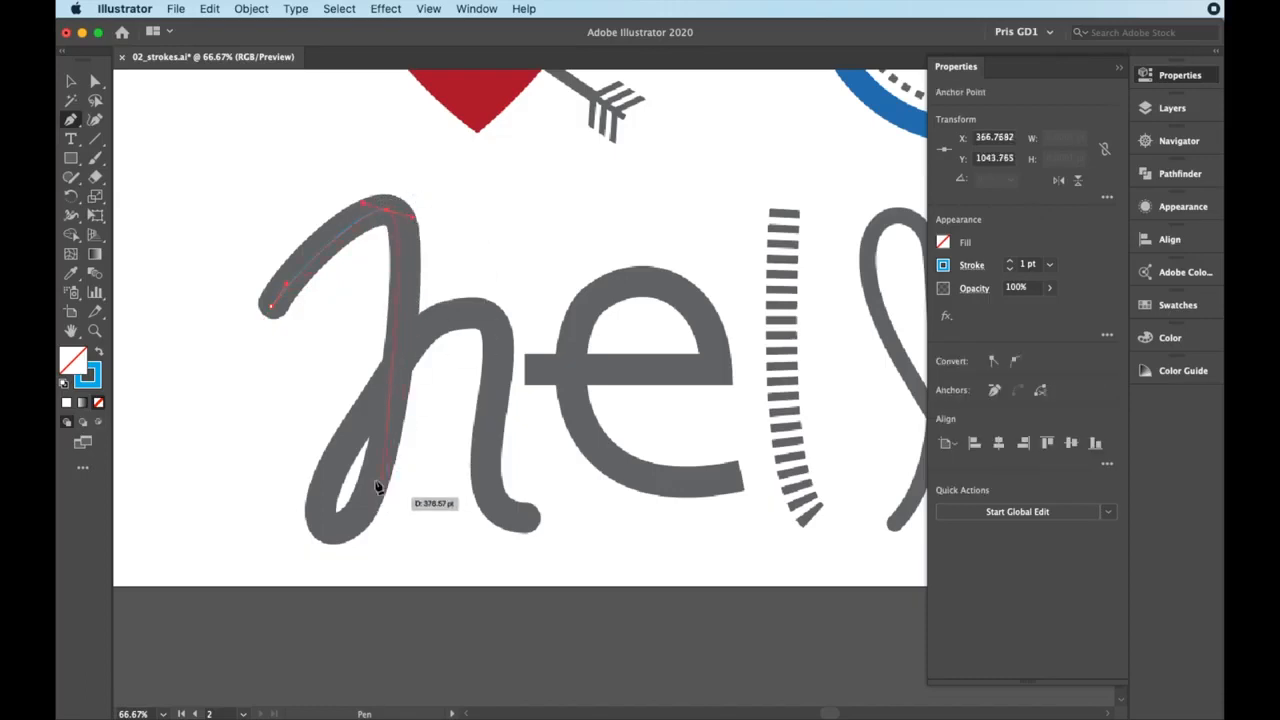
{"action": "left_click_drag", "start_coordinate": [328, 536], "coordinate": [247, 564]}
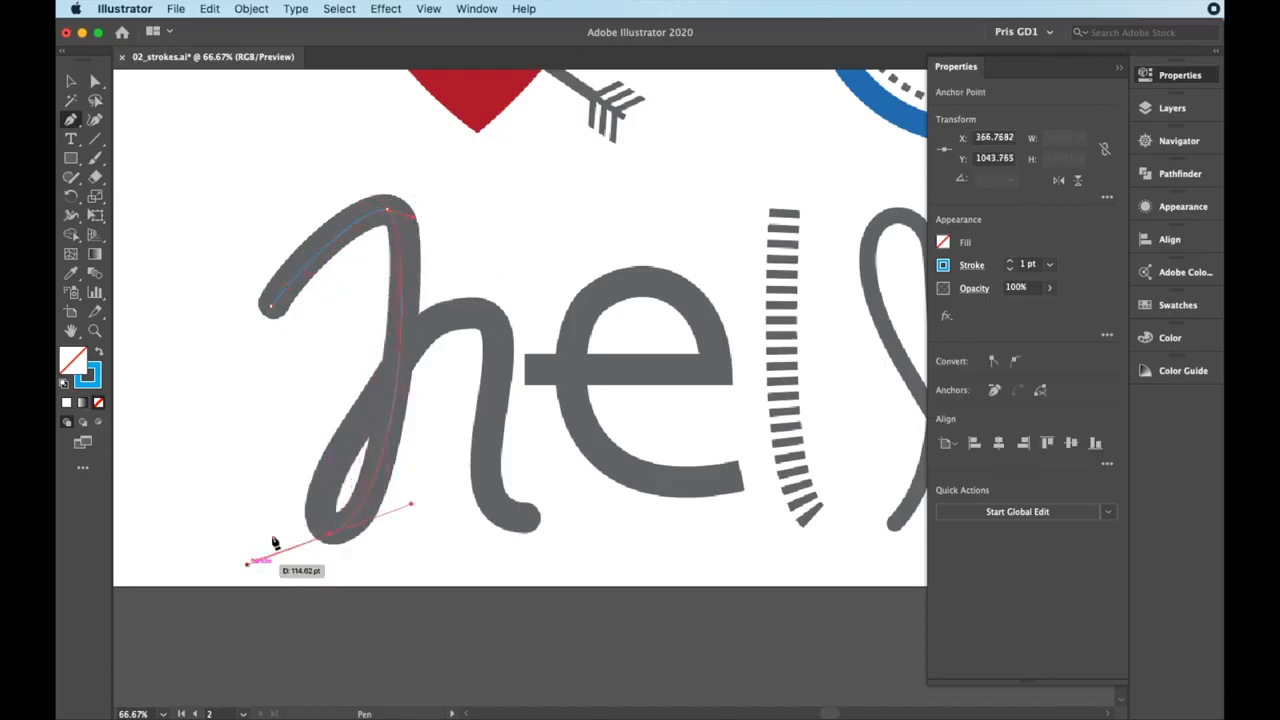
{"action": "left_click_drag", "start_coordinate": [470, 313], "coordinate": [551, 295]}
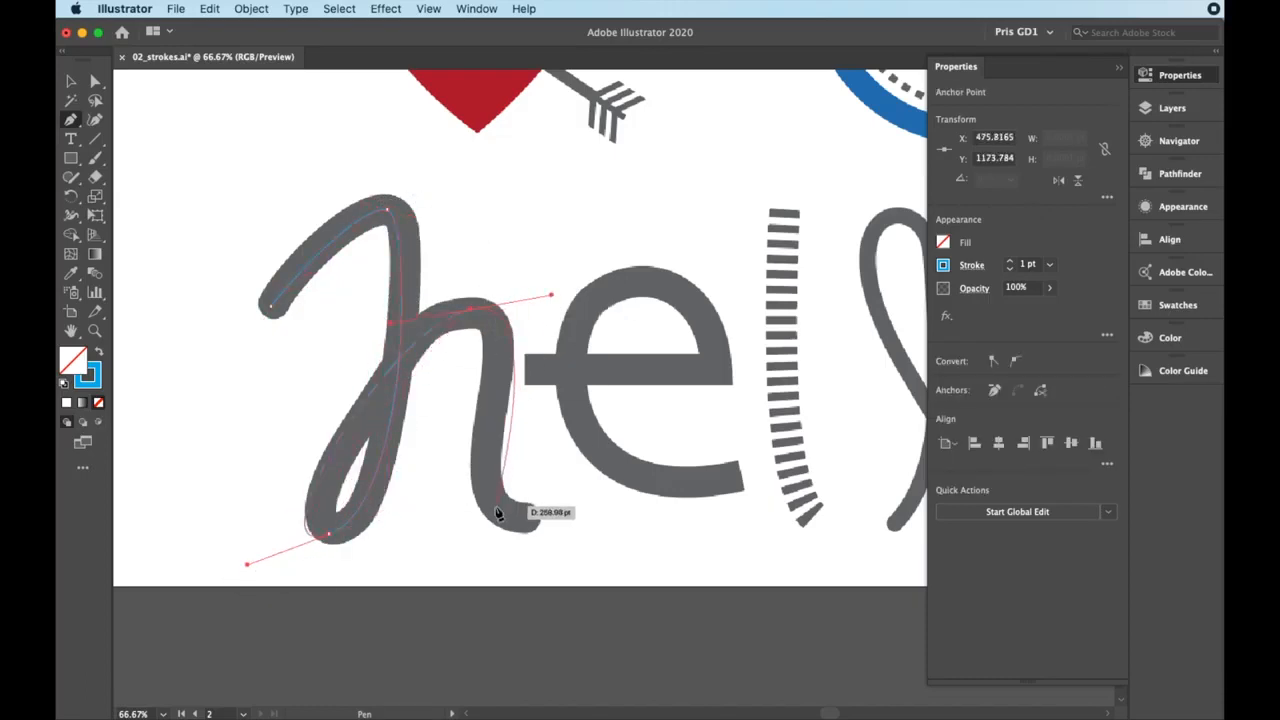
{"action": "left_click_drag", "start_coordinate": [517, 521], "coordinate": [596, 535]}
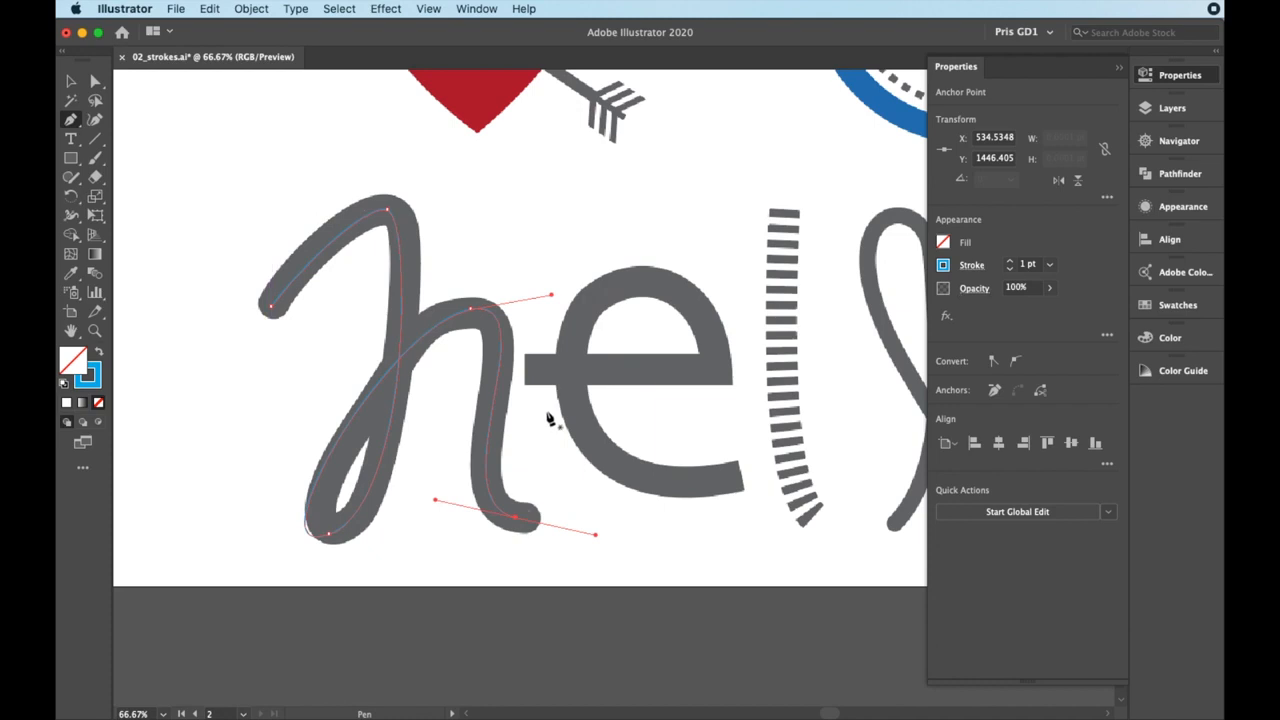
Set the traced letter h's stroke weight to 42 pt and give it a round cap
{"action": "left_click", "coordinate": [981, 269]}
{"action": "key", "text": "Up"}
{"action": "key", "text": "Up"}
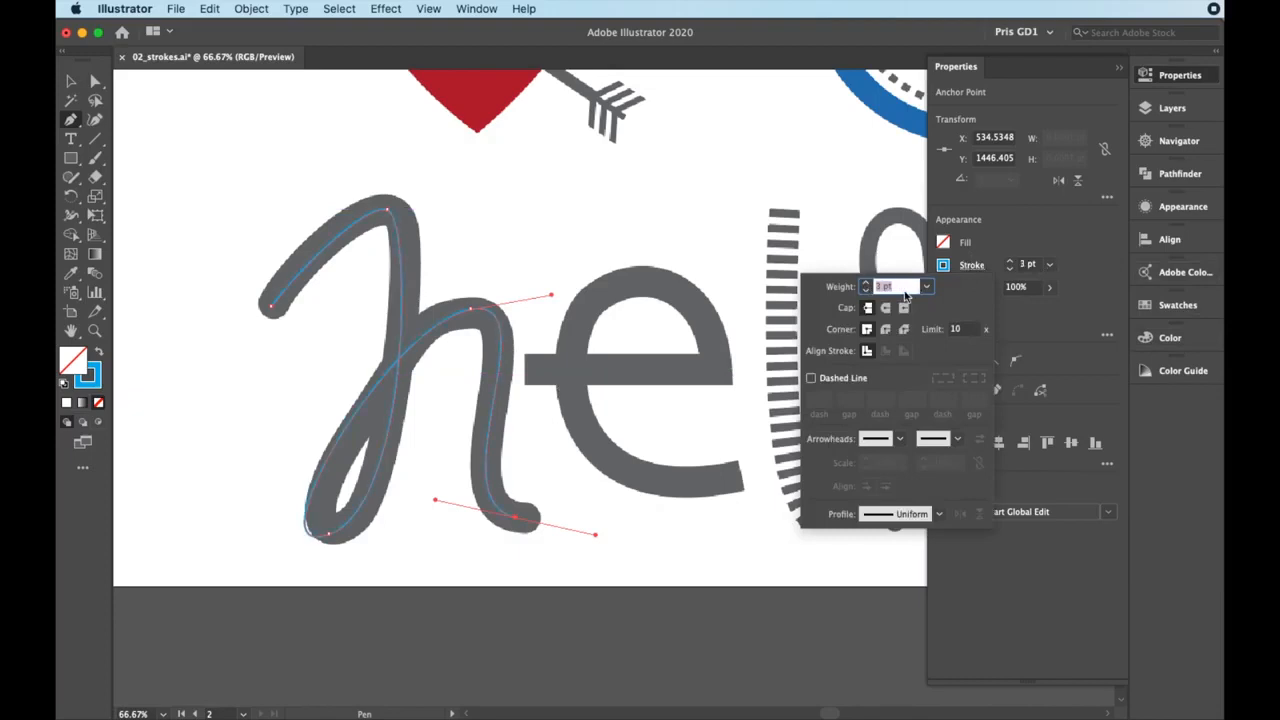
{"action": "key", "text": "Up"}
{"action": "key", "text": "Up"}
{"action": "key", "text": "Up"}
{"action": "key", "text": "Up"}
{"action": "key", "text": "Up"}
{"action": "key", "text": "Up"}
{"action": "key", "text": "Up"}
{"action": "key", "text": "Up"}
{"action": "key", "text": "Up"}
{"action": "key", "text": "Up"}
{"action": "key", "text": "Up"}
{"action": "key", "text": "Up"}
{"action": "key", "text": "Up"}
{"action": "key", "text": "Up"}
{"action": "key", "text": "Up"}
{"action": "key", "text": "Up"}
{"action": "key", "text": "Up"}
{"action": "key", "text": "Up"}
{"action": "key", "text": "Up"}
{"action": "key", "text": "Up"}
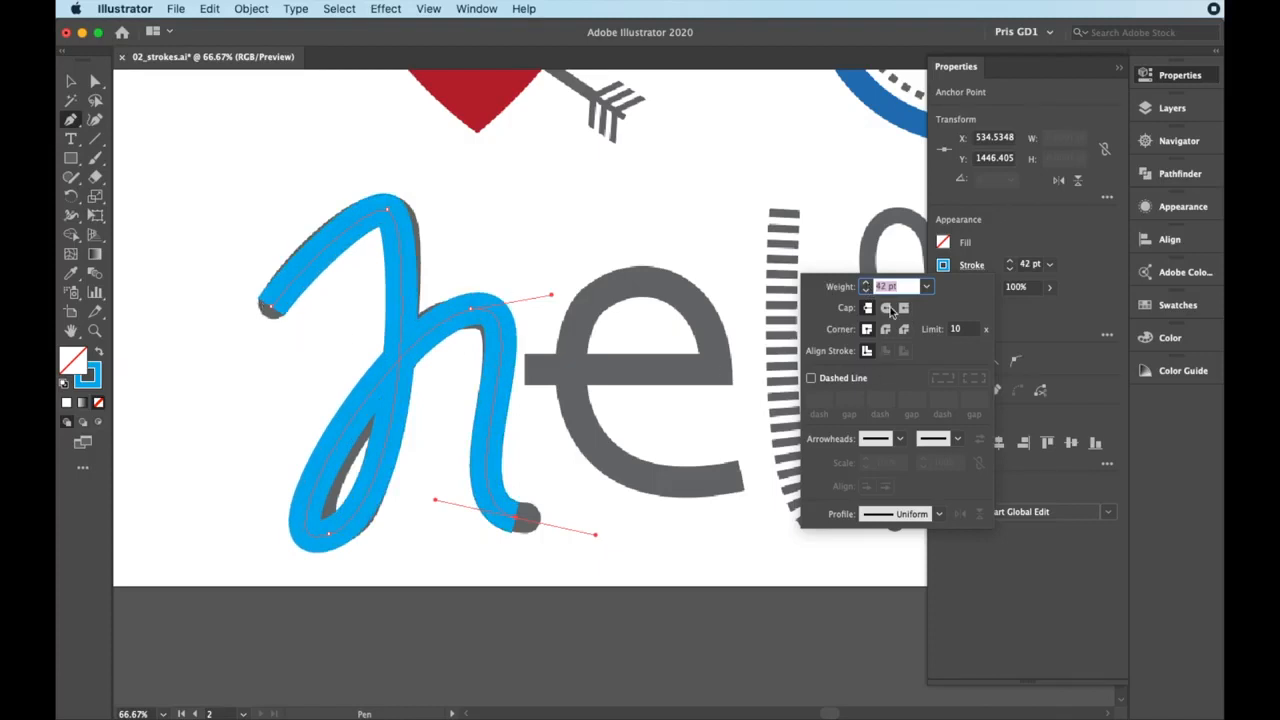
{"action": "left_click", "coordinate": [884, 310]}
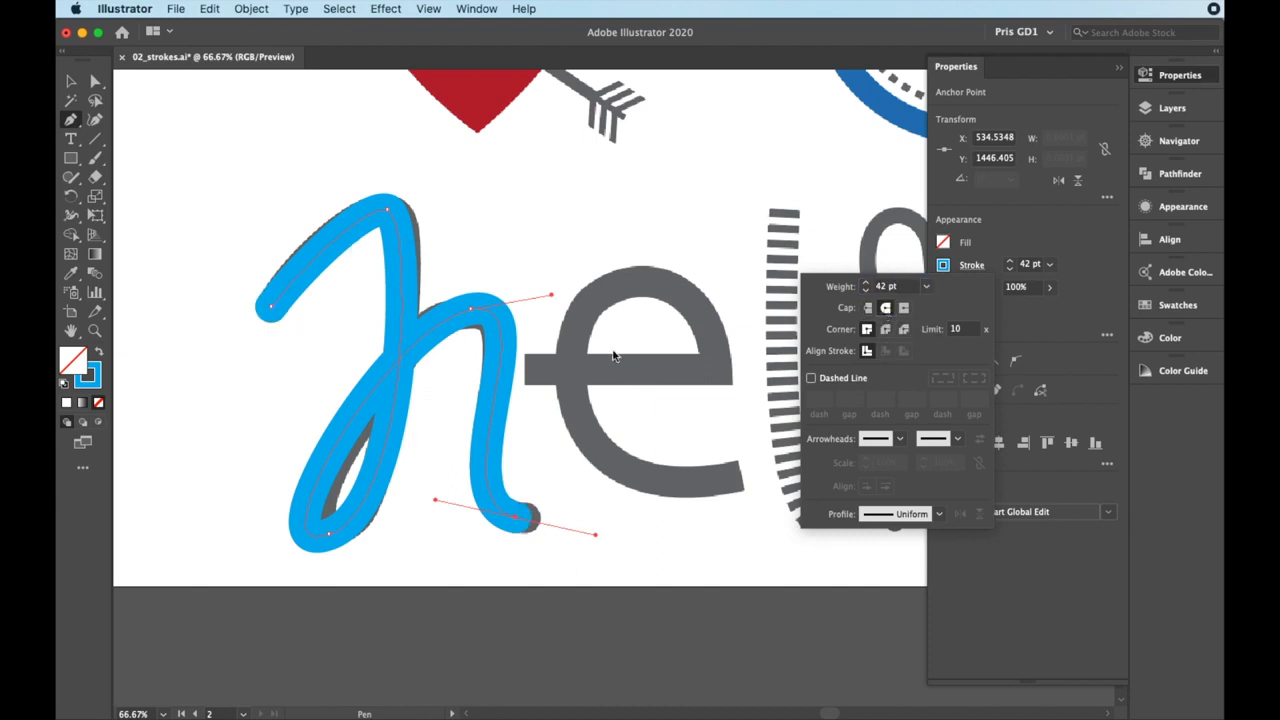
{"action": "left_click", "coordinate": [1018, 323]}
Trace the arch between the two gray squares above the heart with the Pen tool, using one curved segment
{"action": "scroll", "coordinate": [731, 398], "scroll_direction": "down", "scroll_amount": 1}
{"action": "scroll", "coordinate": [731, 400], "scroll_direction": "down", "scroll_amount": 1}
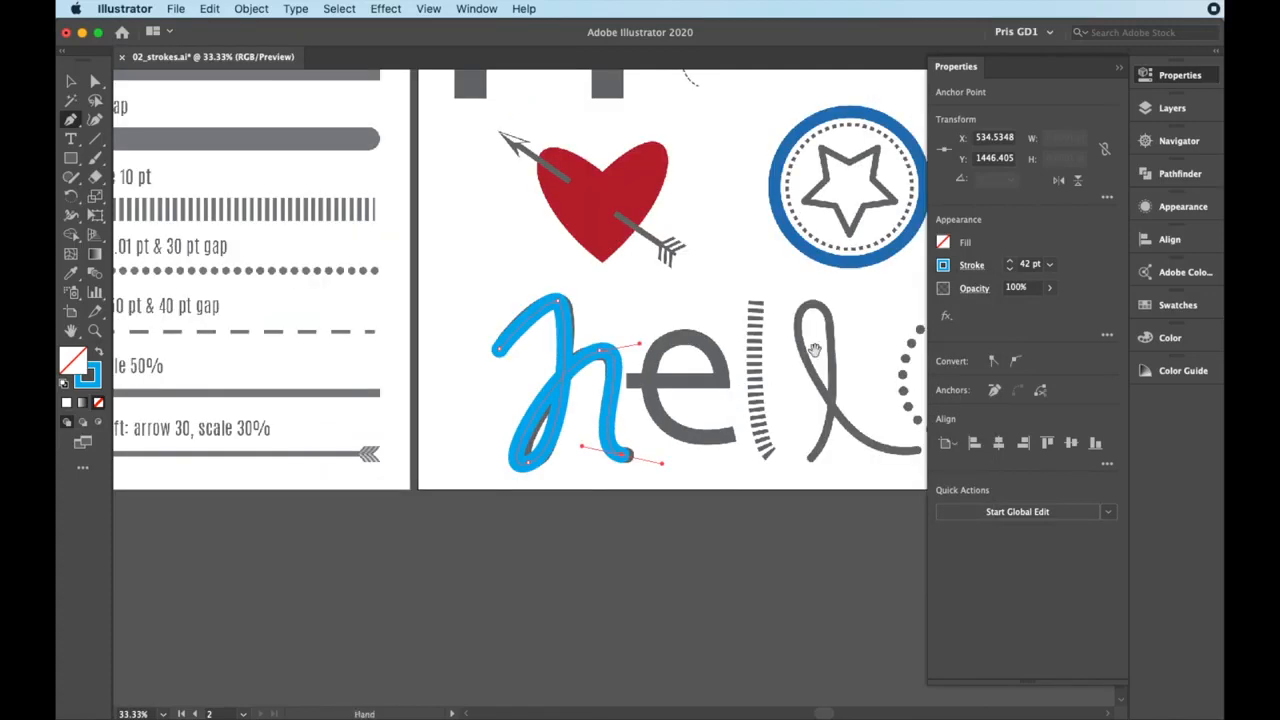
{"action": "scroll", "coordinate": [731, 400], "scroll_direction": "right", "scroll_amount": 5}
{"action": "scroll", "coordinate": [731, 400], "scroll_direction": "up", "scroll_amount": 3}
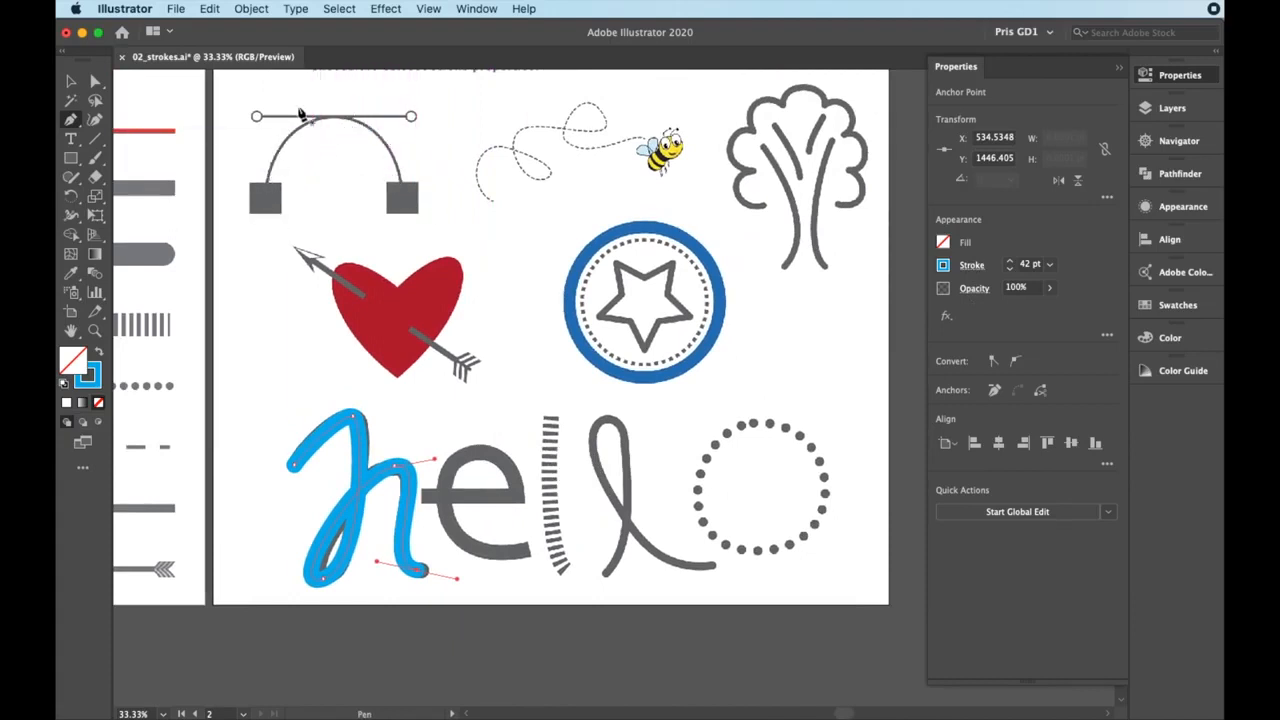
{"action": "left_click_drag", "start_coordinate": [266, 204], "coordinate": [266, 93]}
{"action": "left_click_drag", "start_coordinate": [404, 204], "coordinate": [404, 318]}
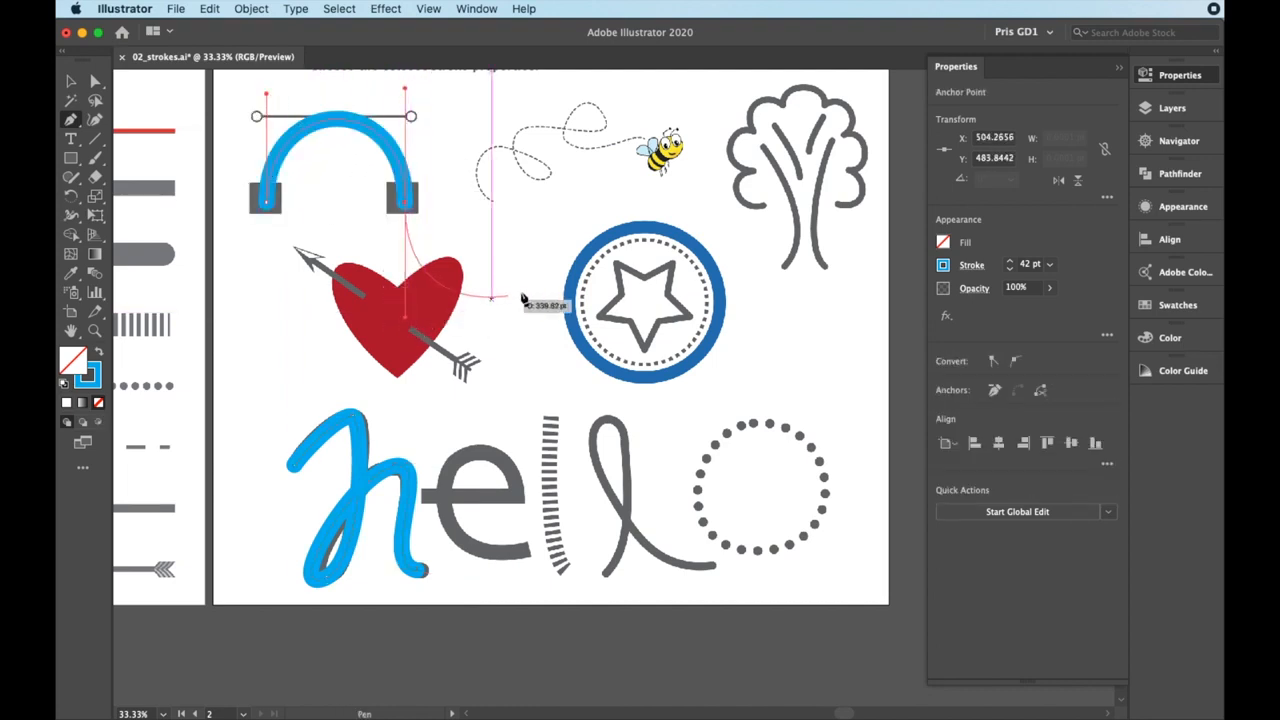
Look through the start arrowhead options for the arch, down to the circle and square designs, without applying one
{"action": "left_click", "coordinate": [971, 265]}
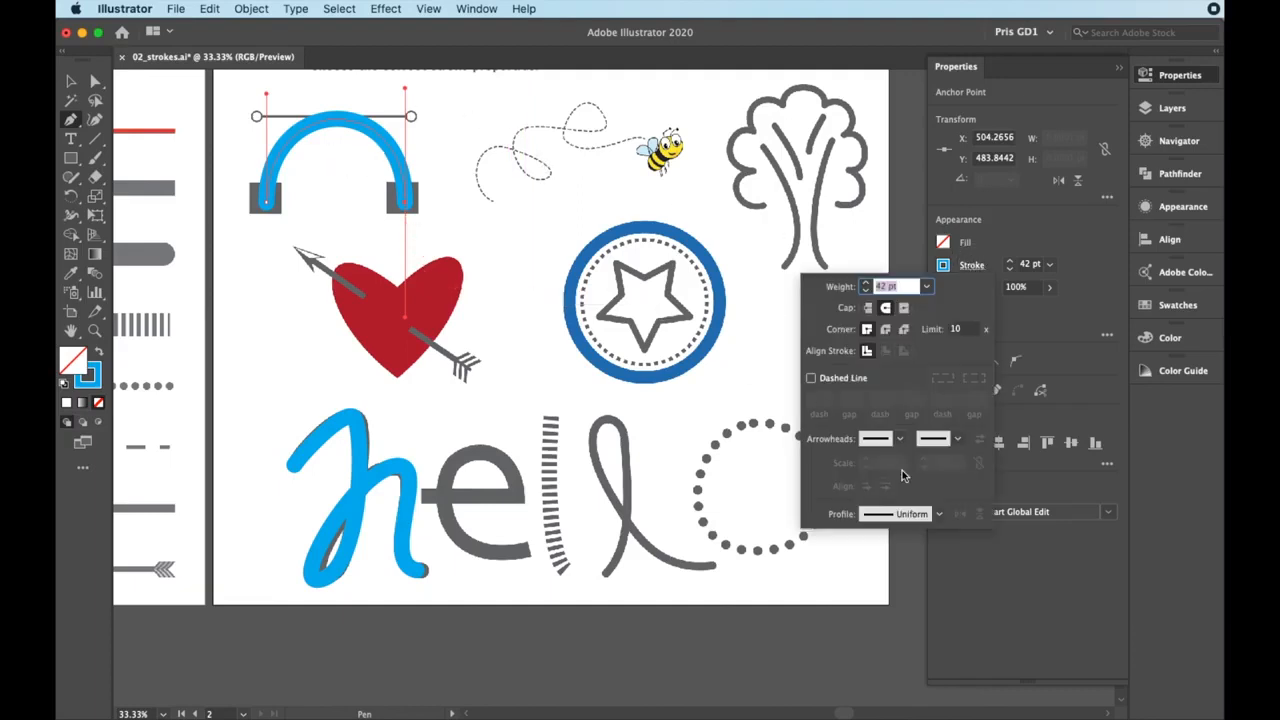
{"action": "left_click", "coordinate": [899, 438]}
{"action": "scroll", "coordinate": [866, 507], "scroll_direction": "down", "scroll_amount": 3}
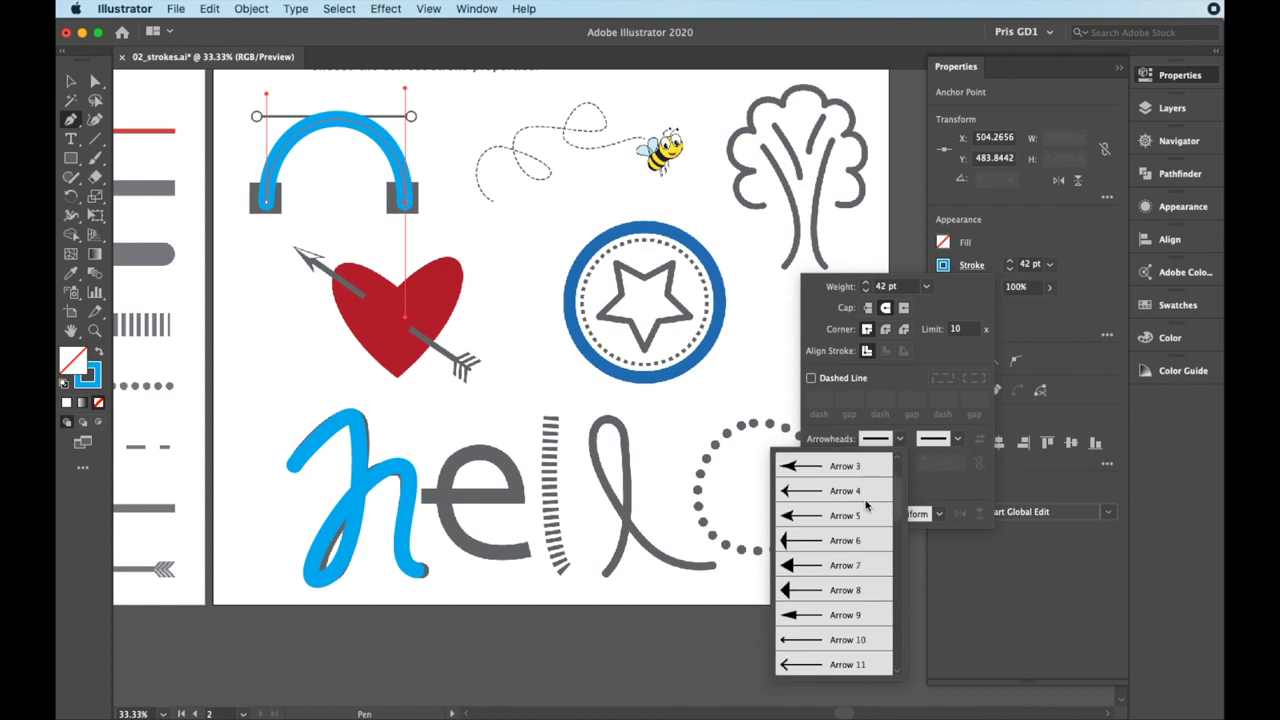
{"action": "scroll", "coordinate": [866, 507], "scroll_direction": "down", "scroll_amount": 8}
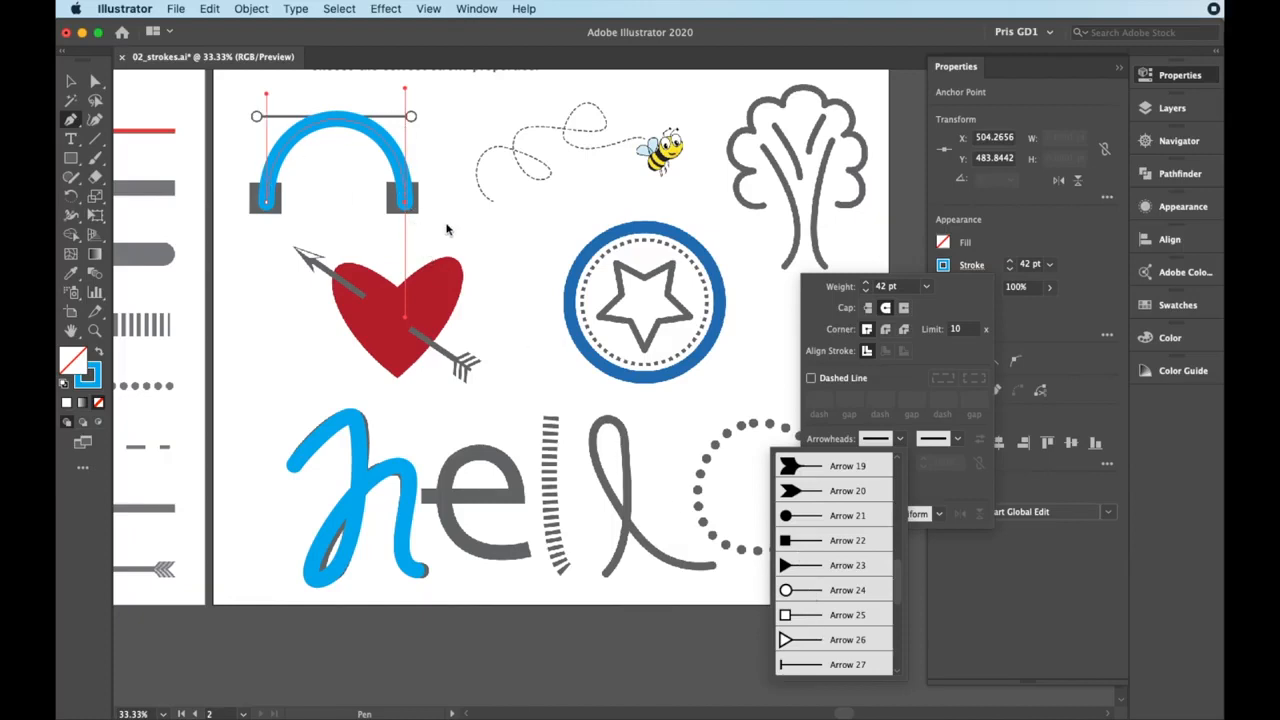
{"action": "left_click", "coordinate": [1047, 231]}
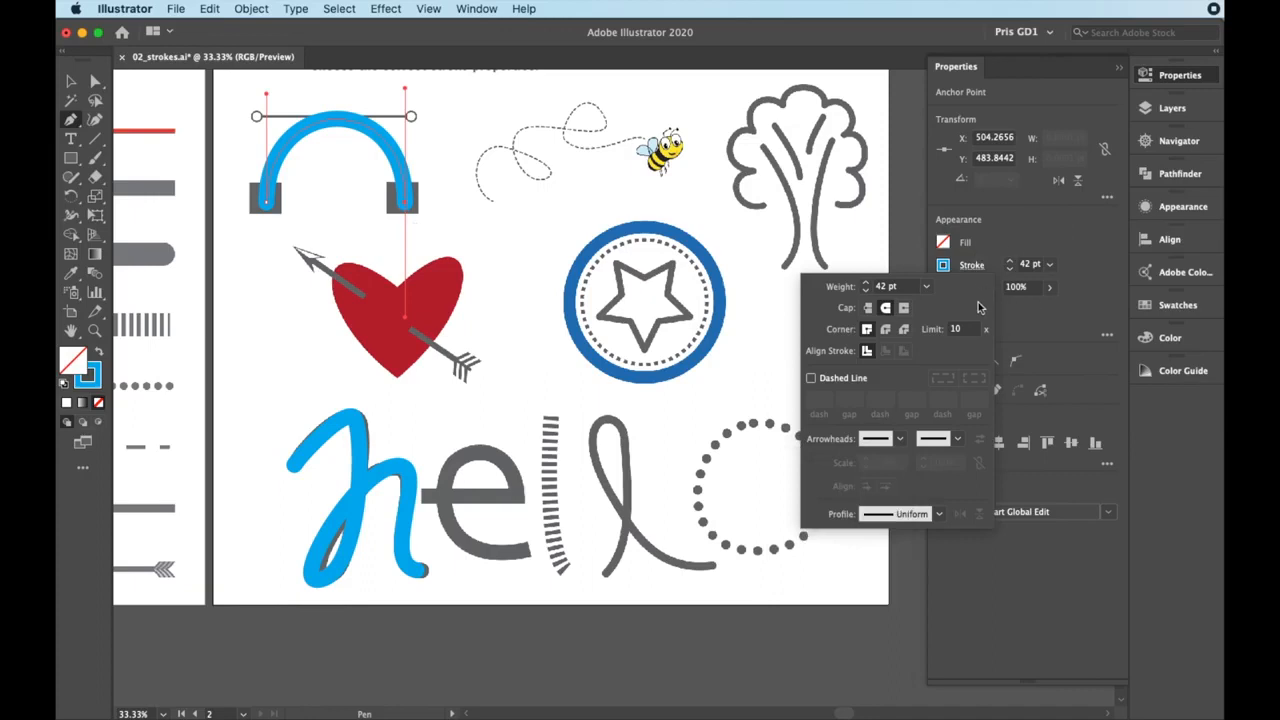
{"action": "left_click", "coordinate": [988, 234]}
End the arch path by switching to the Selection tool, with both exercise artboards in view
{"action": "scroll", "coordinate": [712, 357], "scroll_direction": "down", "scroll_amount": 2}
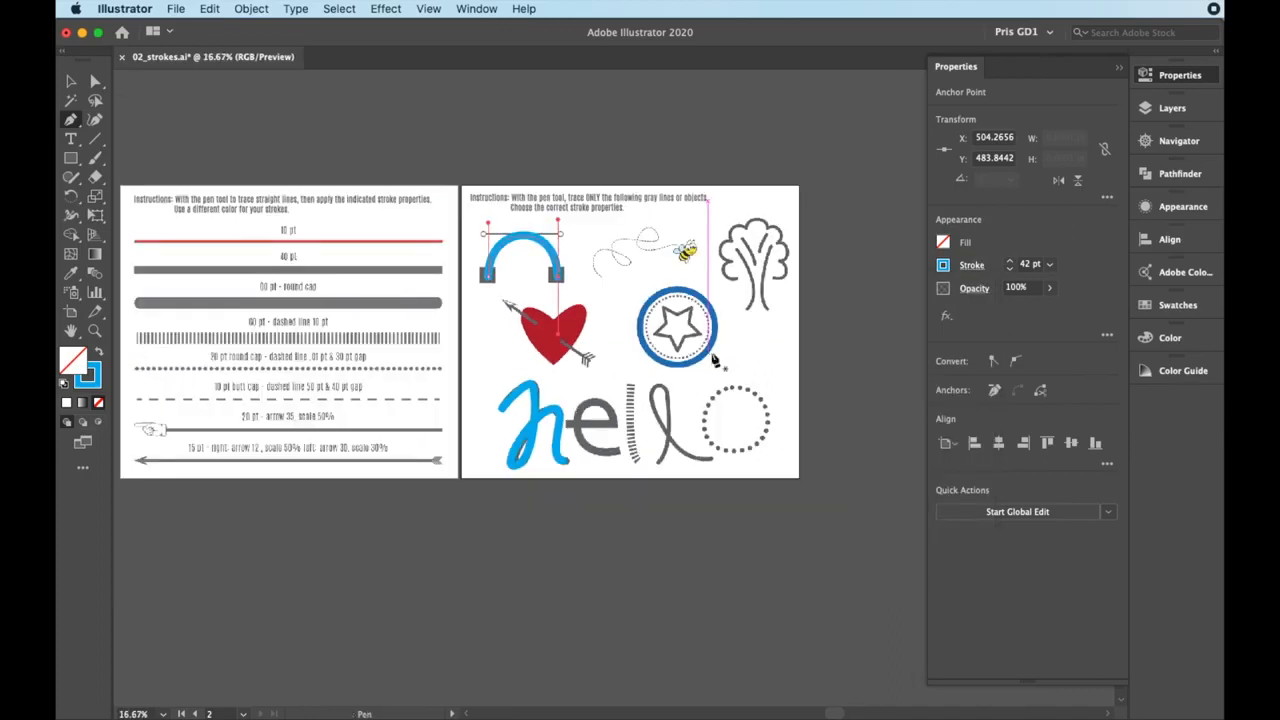
{"action": "scroll", "coordinate": [531, 351], "scroll_direction": "left", "scroll_amount": 2}
{"action": "left_click", "coordinate": [72, 81]}
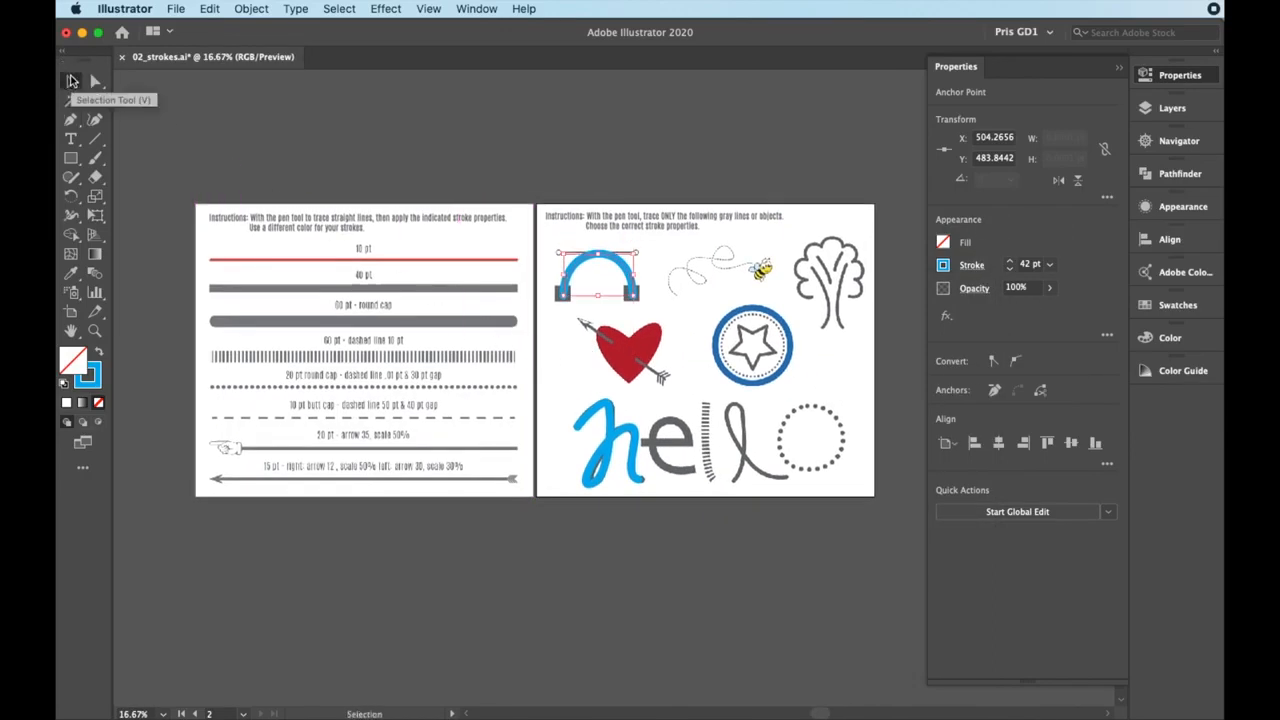